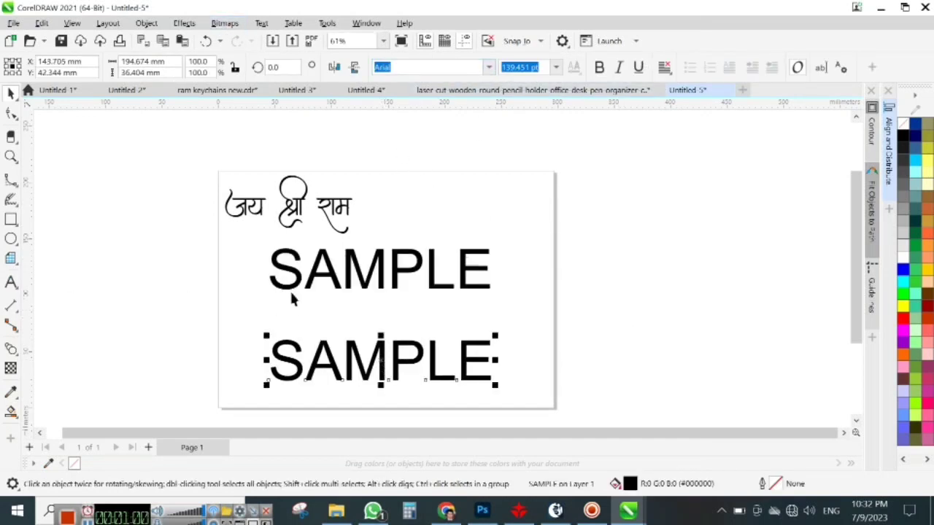
Step: Set the lower SAMPLE text's font to Billion Dreams
scroll(328, 294, down, 1)
scroll(364, 292, up, 1)
click(489, 67)
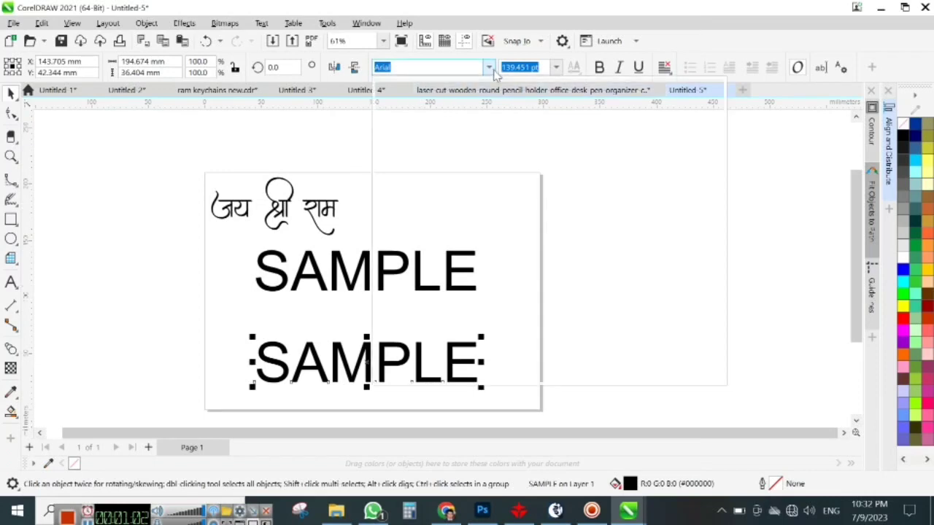
click(485, 111)
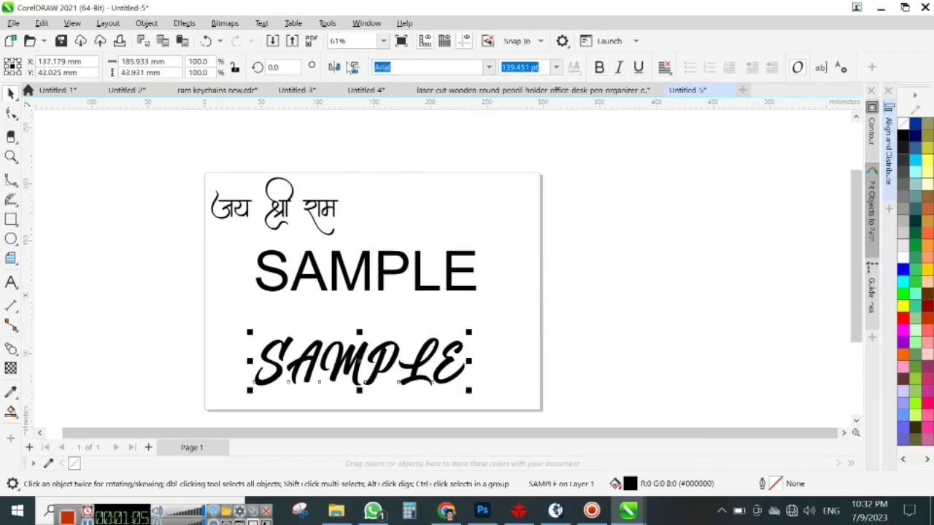
Step: Change the case of the Billion Dreams text to Title Case
click(261, 24)
mouse_move(315, 285)
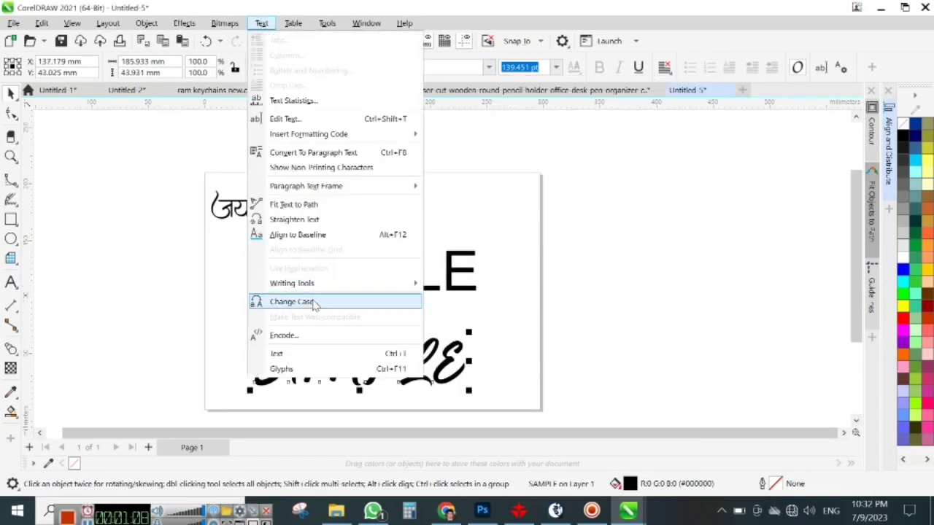
click(314, 302)
click(407, 252)
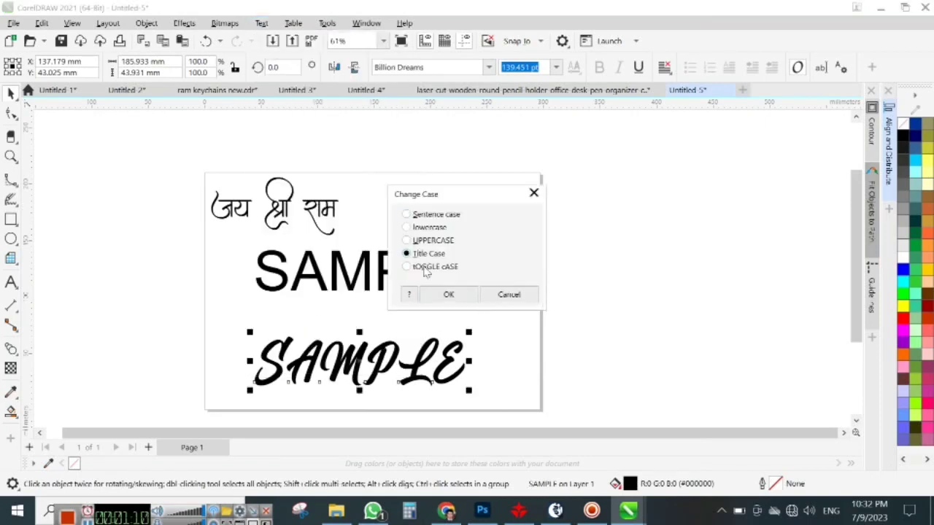
click(443, 296)
Step: Enlarge the script Sample text proportionally to about 162 mm wide and 71 mm high
scroll(336, 393, up, 2)
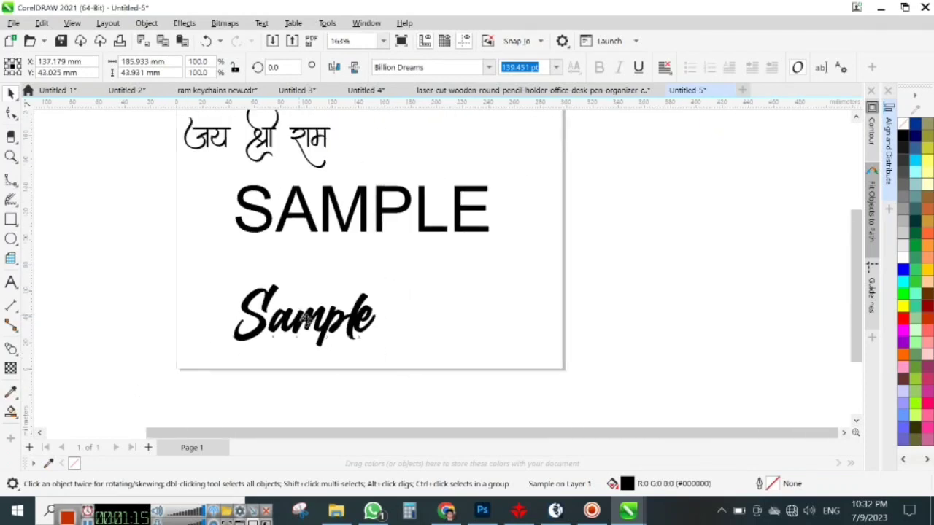
scroll(307, 303, down, 2)
drag(379, 352, 462, 382)
scroll(336, 320, down, 2)
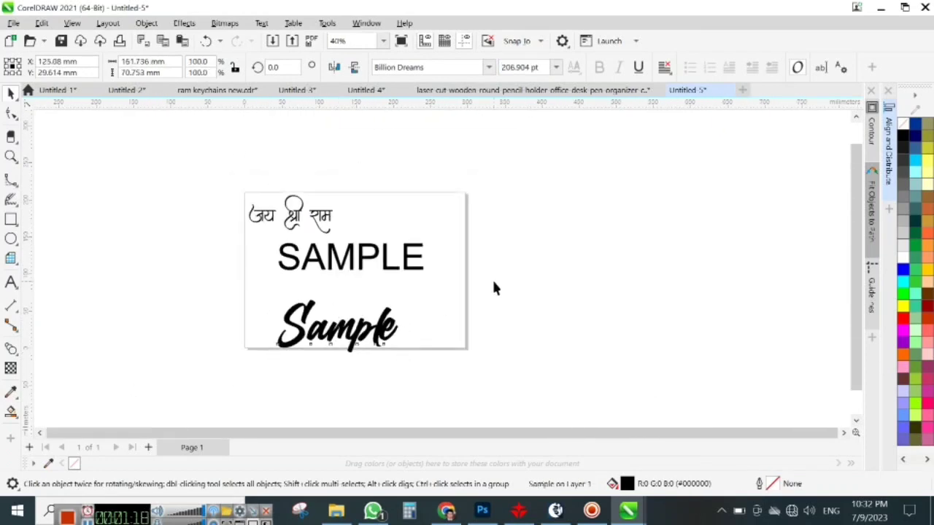
click(493, 284)
scroll(327, 220, up, 2)
scroll(257, 303, down, 2)
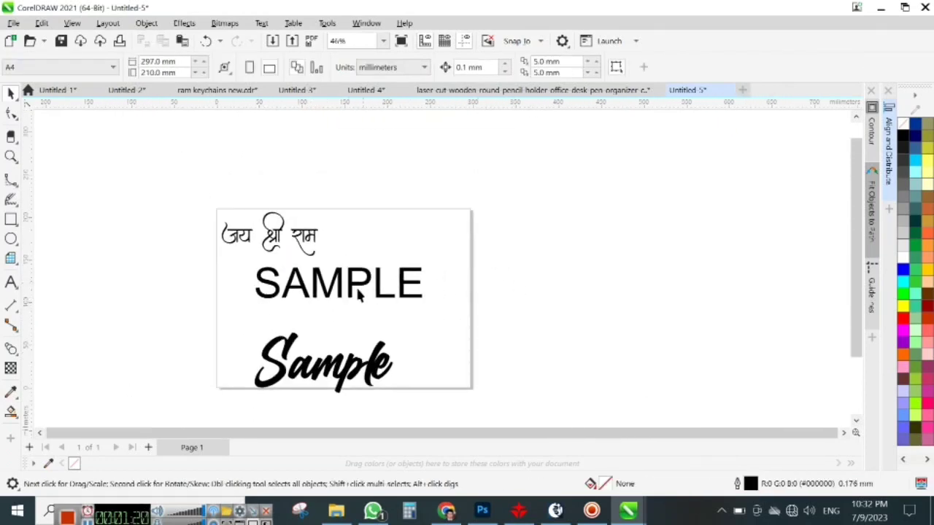
Step: Copy the Arial SAMPLE text to the empty area beside the page and position the copy at about X 428 mm, Y 200 mm
drag(348, 289, 583, 272)
right_click(583, 272)
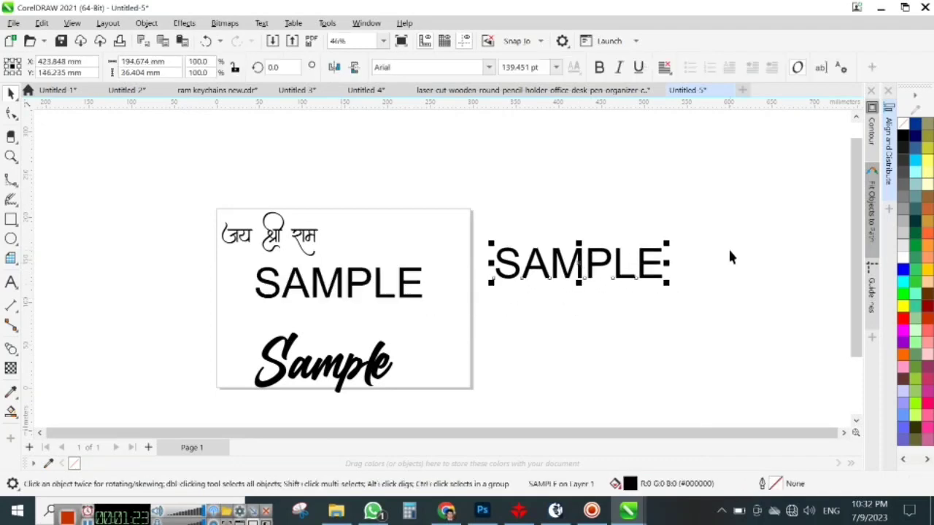
click(728, 251)
scroll(647, 249, up, 2)
drag(714, 208, 386, 313)
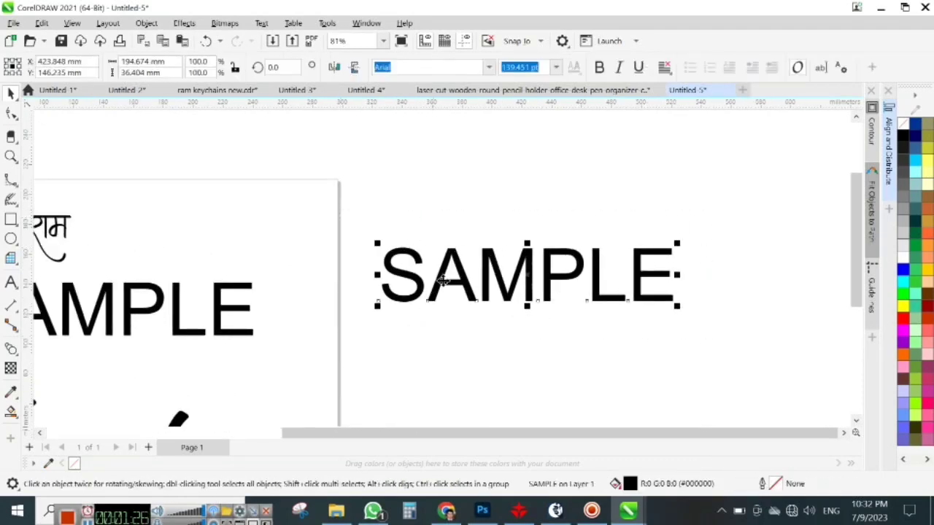
drag(442, 280, 456, 208)
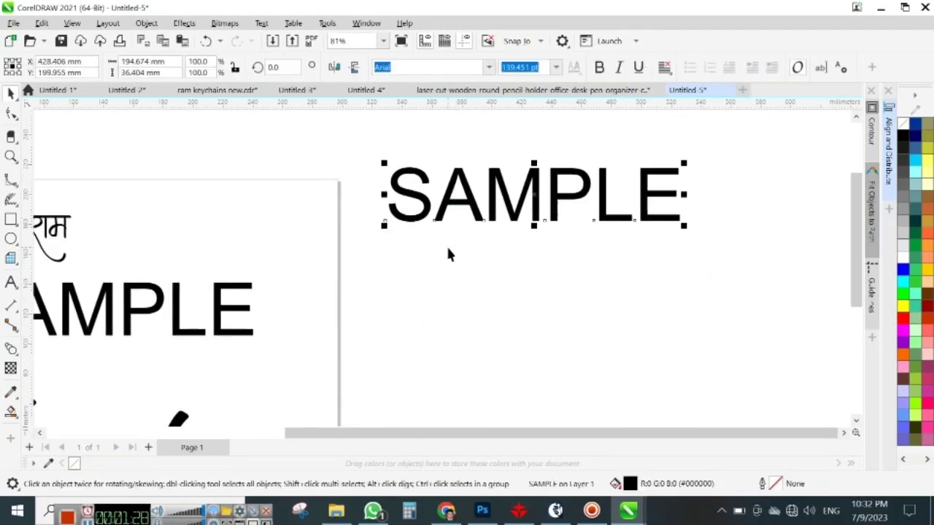
drag(449, 152, 366, 245)
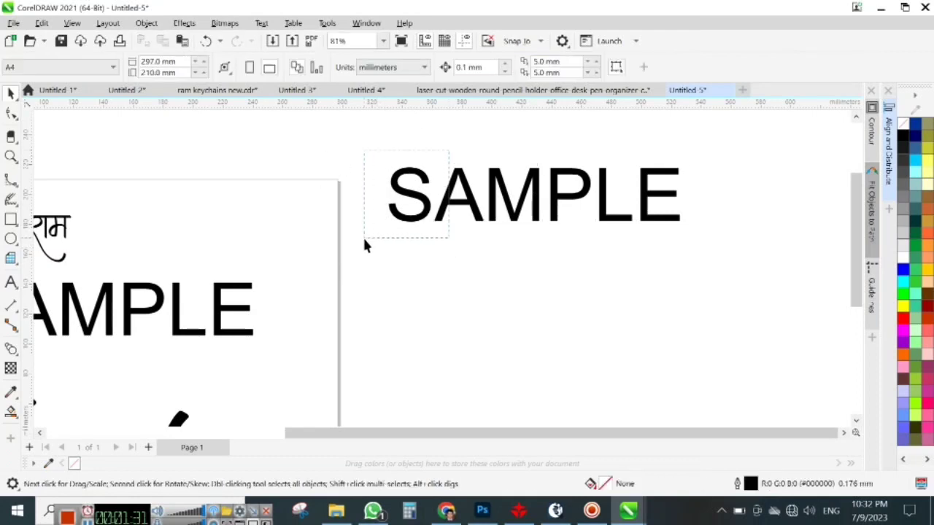
scroll(348, 173, down, 1)
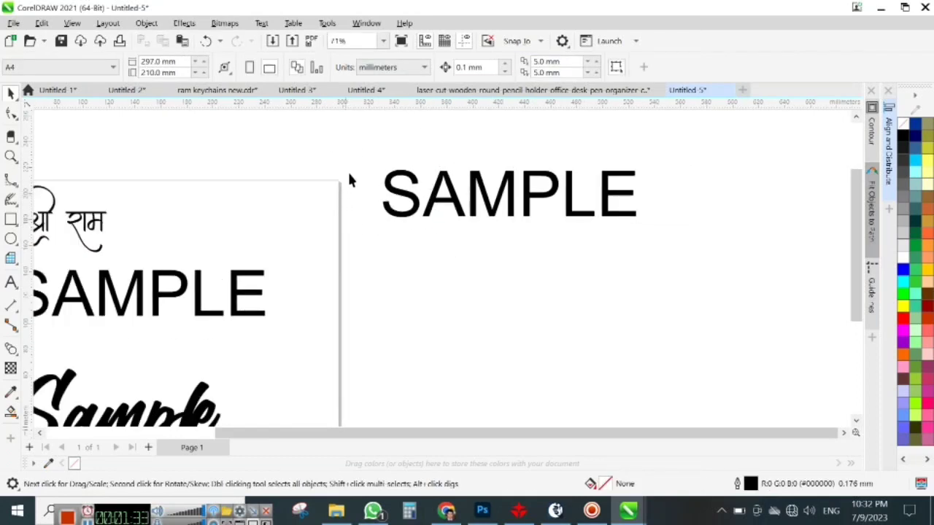
click(593, 219)
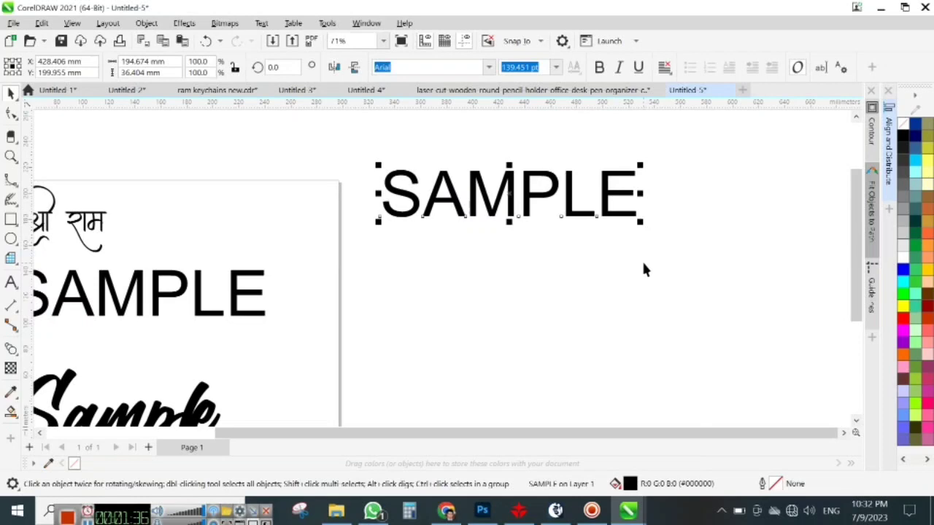
click(563, 287)
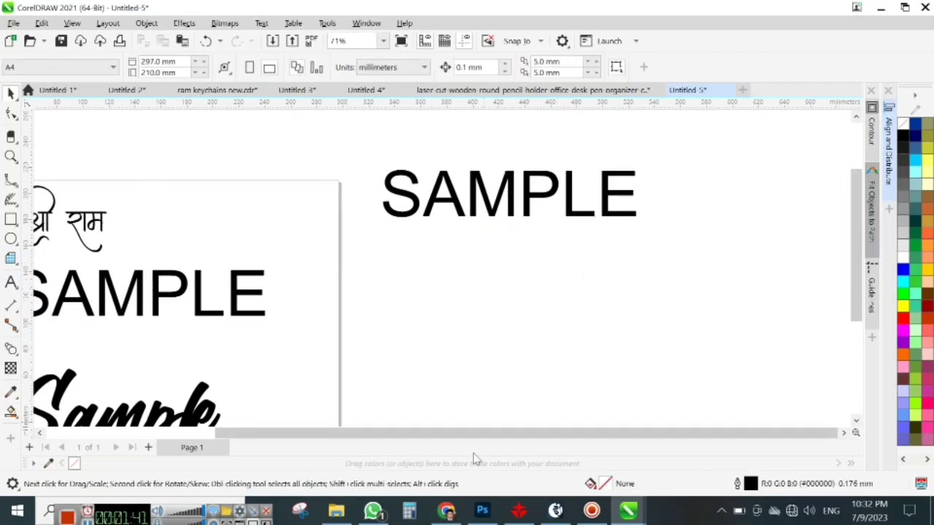
scroll(529, 192, down, 2)
scroll(341, 226, up, 3)
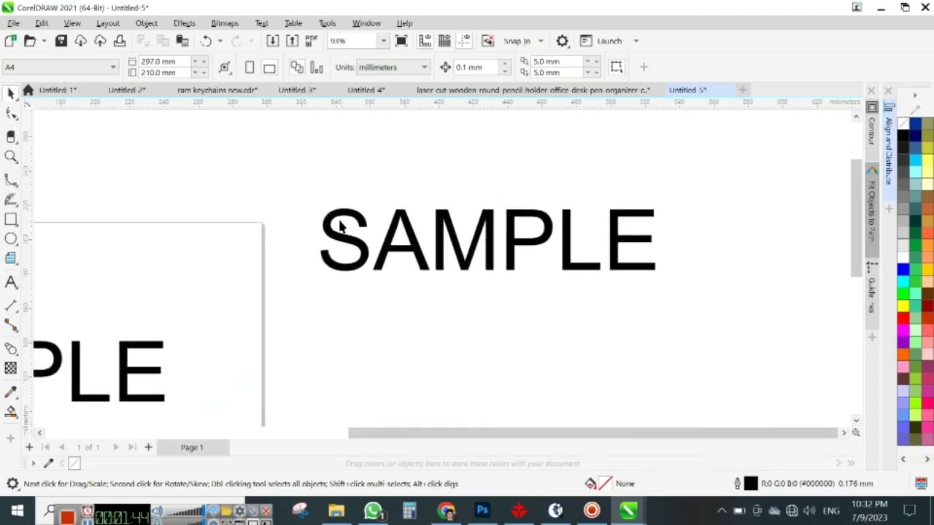
drag(401, 261, 438, 295)
Step: Remove the fill from the copied SAMPLE text outside the page and give it a black outline
drag(321, 232, 720, 312)
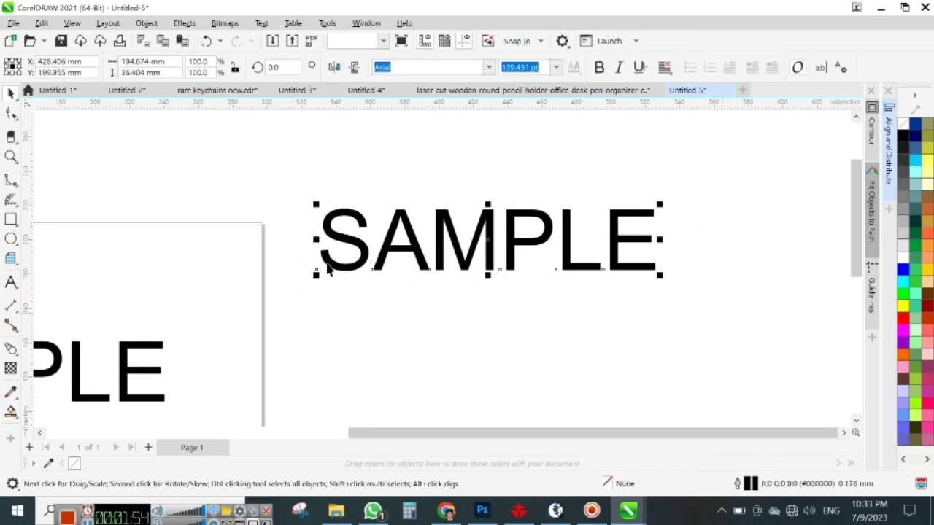
click(903, 124)
right_click(904, 138)
click(854, 146)
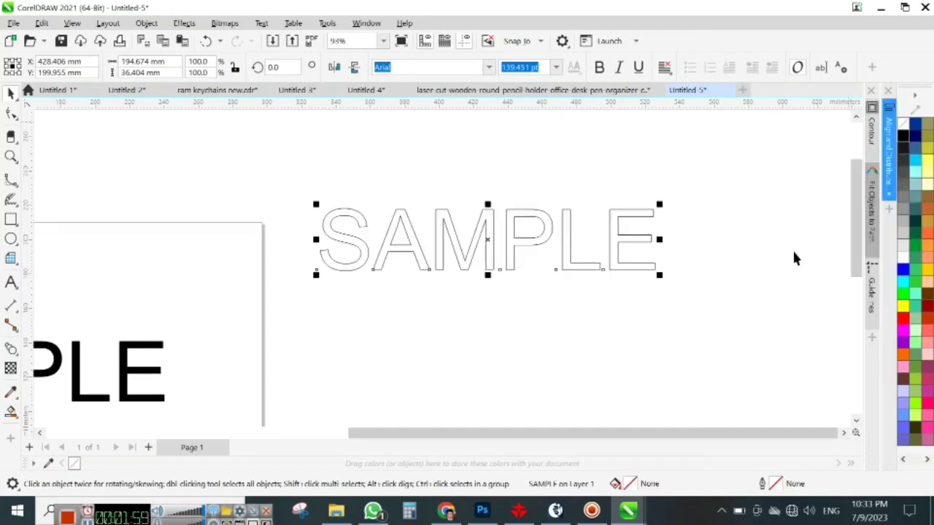
click(796, 259)
scroll(219, 217, down, 2)
scroll(305, 224, up, 2)
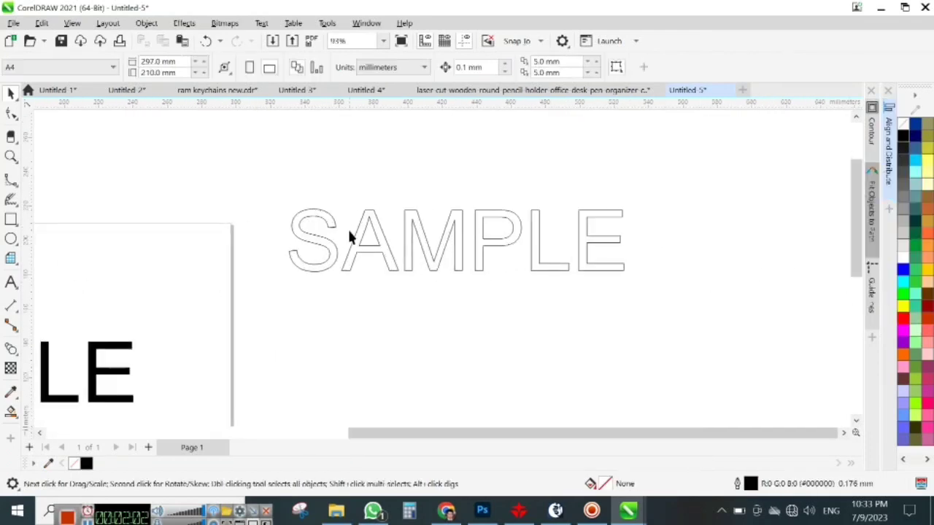
Step: Change the outline color of the unfilled SAMPLE text to red
scroll(296, 225, up, 2)
drag(264, 182, 770, 317)
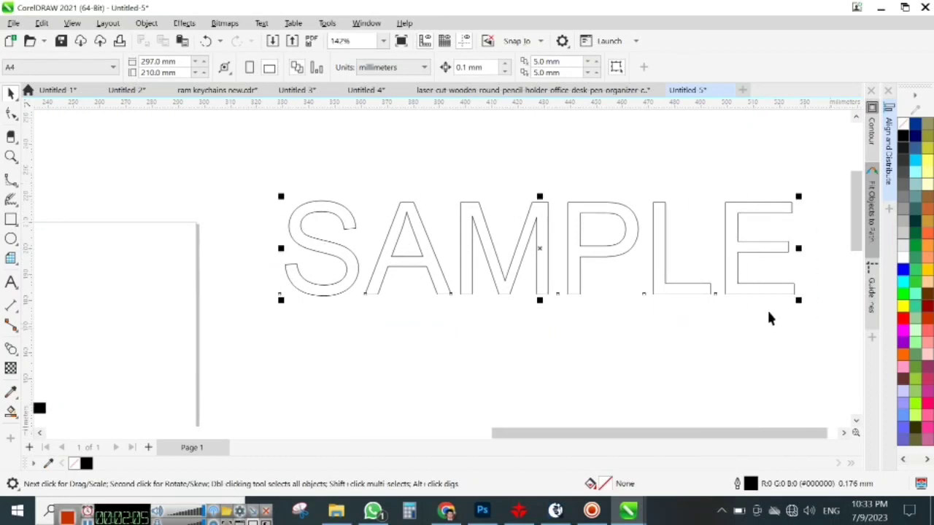
scroll(383, 241, down, 3)
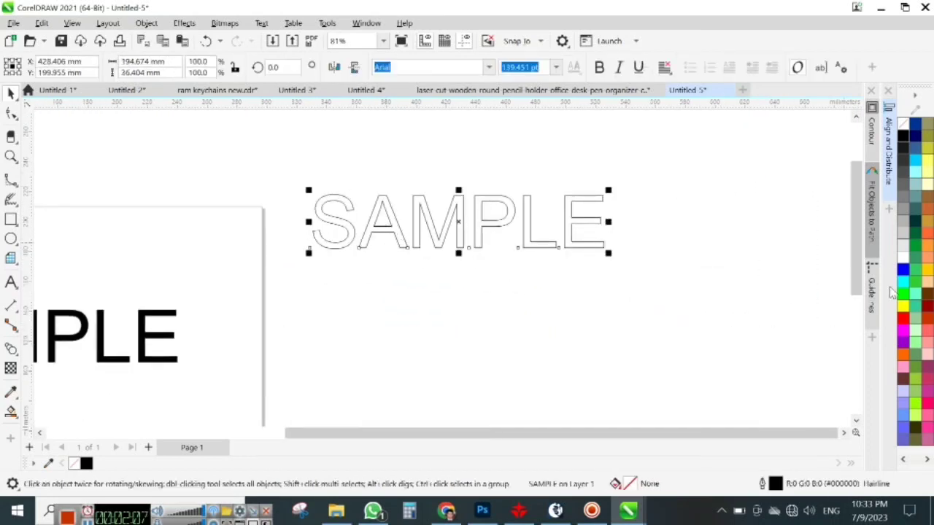
right_click(904, 318)
click(840, 135)
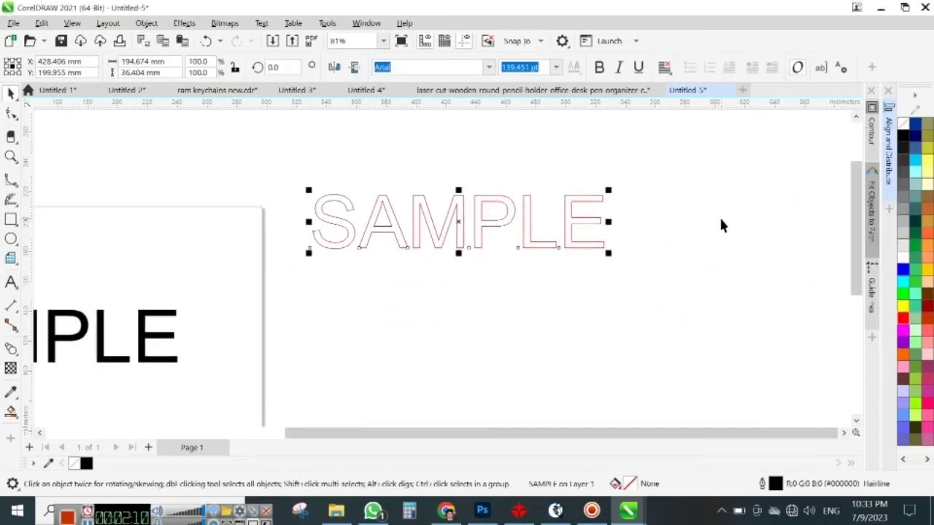
Step: Move the red outlined SAMPLE text upward to about X 426 mm, Y 218 mm
drag(684, 177, 266, 272)
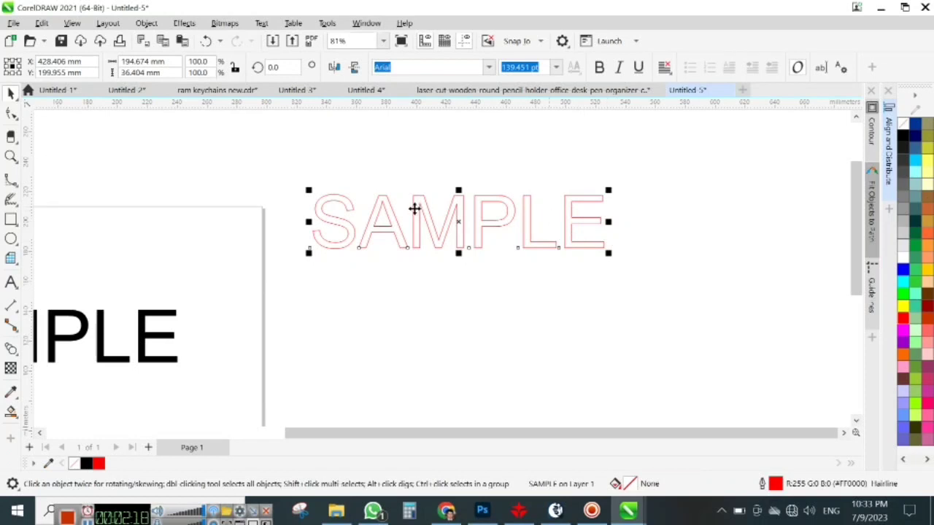
click(456, 276)
scroll(359, 200, up, 2)
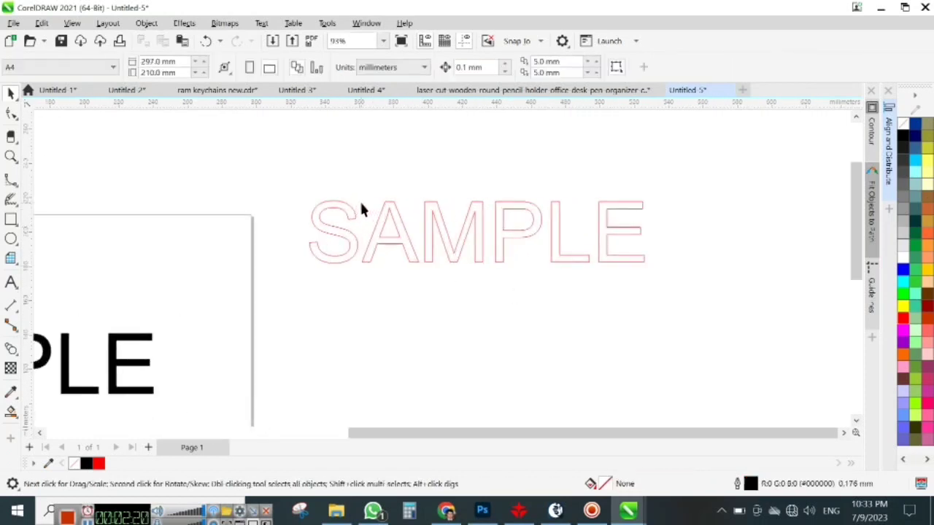
drag(677, 275, 672, 272)
drag(409, 235, 402, 199)
click(418, 254)
scroll(405, 216, down, 1)
scroll(387, 235, down, 2)
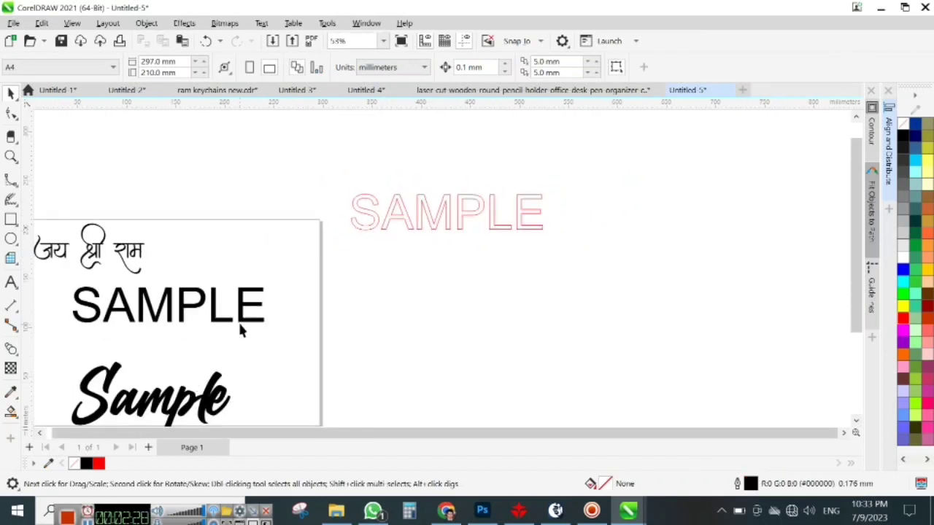
Step: Copy the solid black Arial SAMPLE text from the page to just below the red outlined text
drag(243, 313, 528, 272)
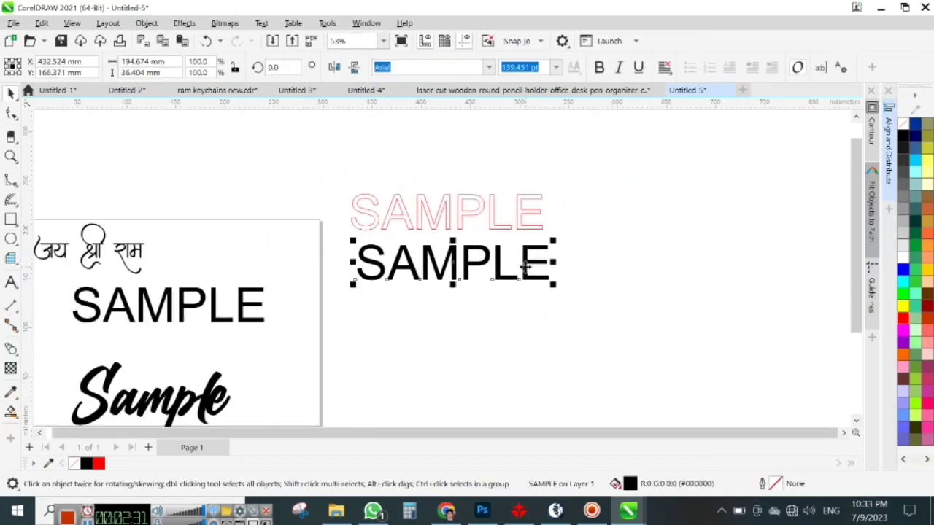
click(533, 237)
scroll(522, 248, up, 2)
scroll(428, 202, down, 1)
scroll(427, 202, up, 1)
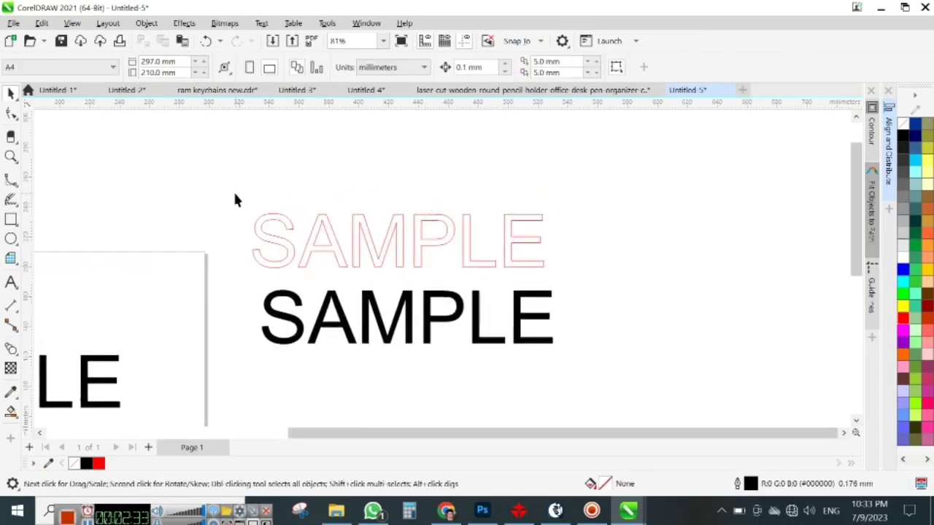
Step: Place a reduced copy of the red outlined SAMPLE text, about 40 mm wide, beside the large one at about X 589 mm, Y 206 mm
drag(606, 277, 606, 277)
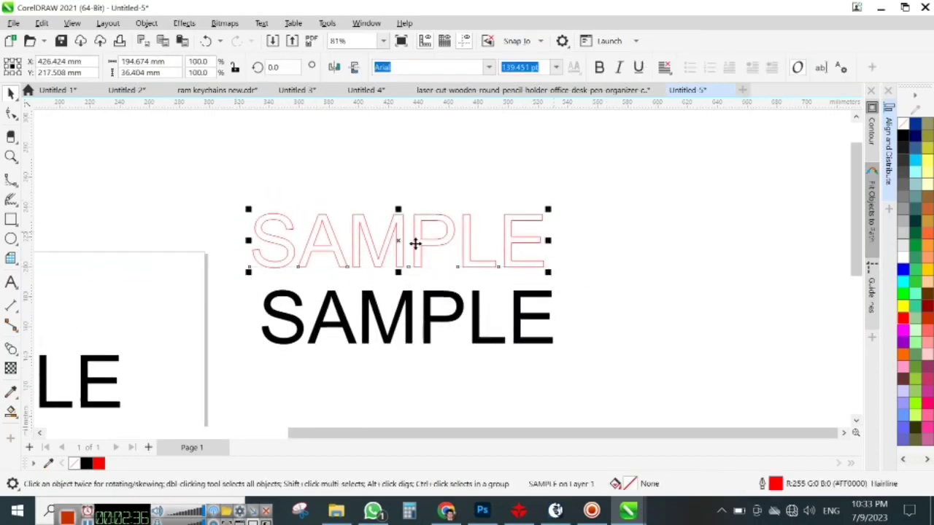
drag(402, 243, 501, 288)
scroll(675, 263, down, 1)
scroll(500, 288, up, 2)
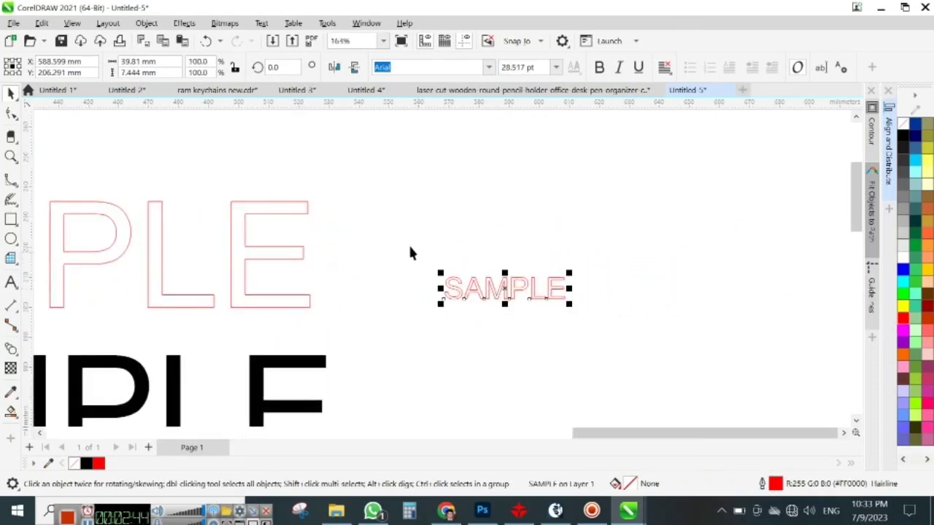
Step: Examine the small red outlined SAMPLE text and the solid black copy below the large outlined text
drag(410, 247, 465, 319)
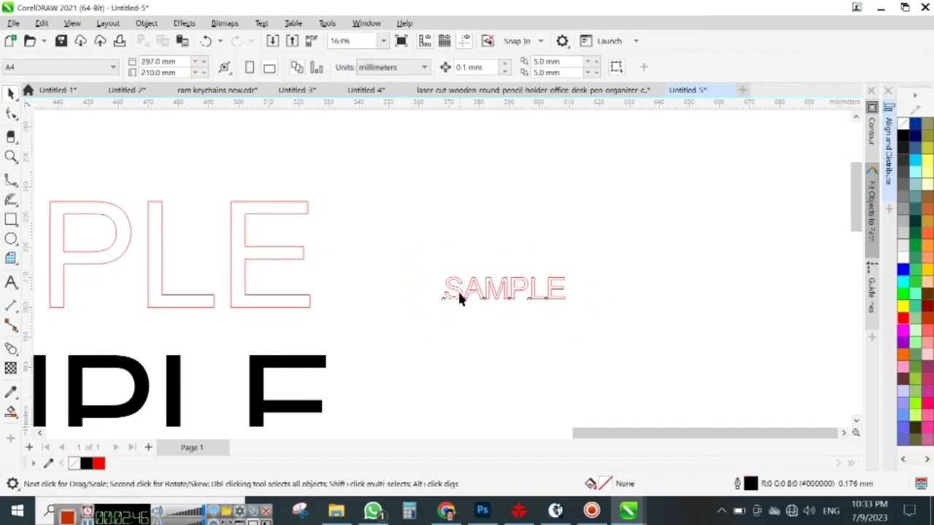
click(458, 289)
scroll(486, 299, down, 2)
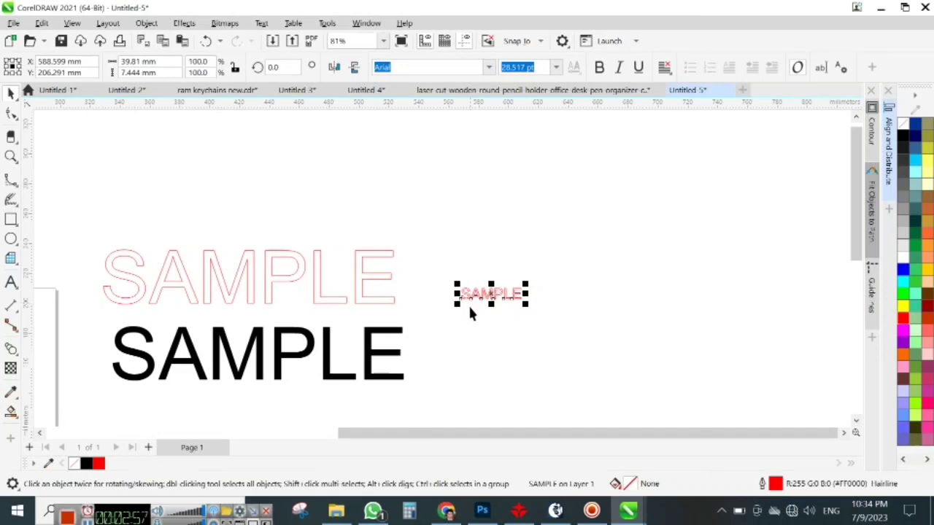
scroll(468, 303, up, 1)
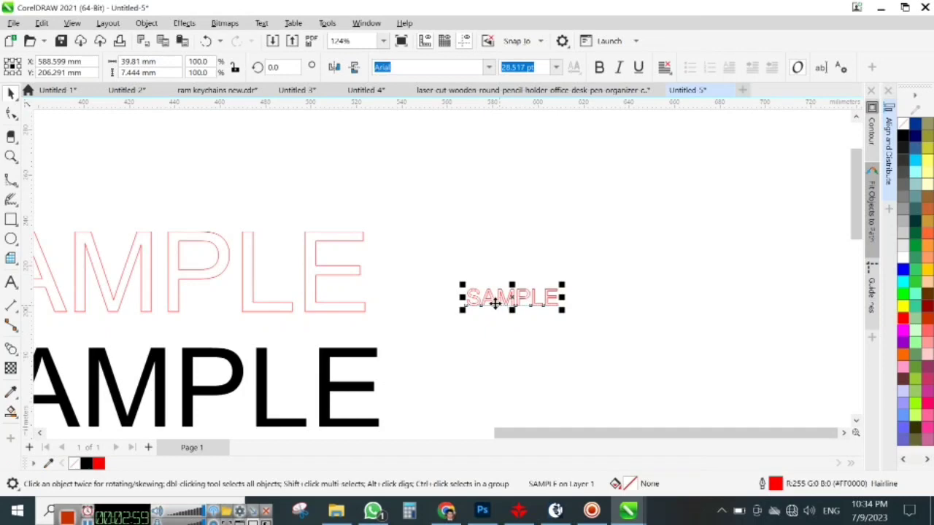
click(596, 285)
scroll(465, 248, down, 1)
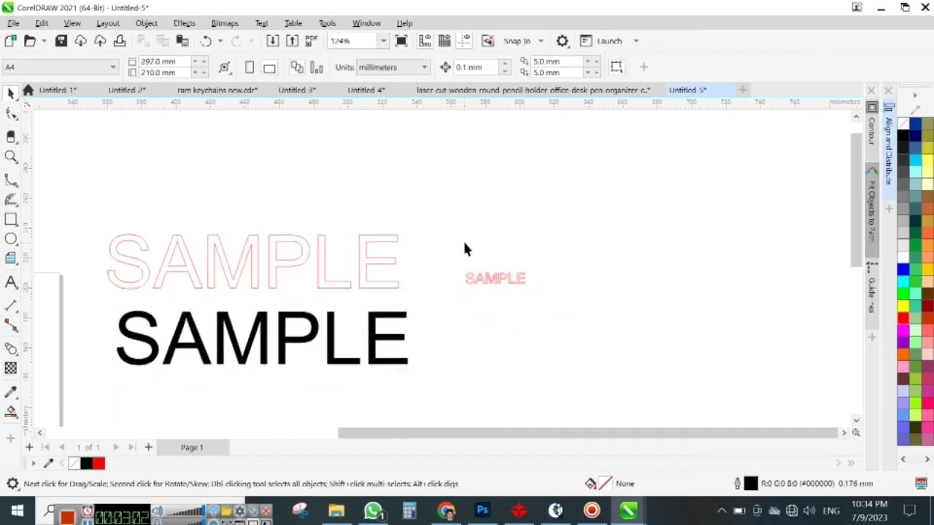
scroll(373, 343, up, 1)
click(363, 337)
scroll(234, 316, down, 1)
scroll(179, 342, up, 1)
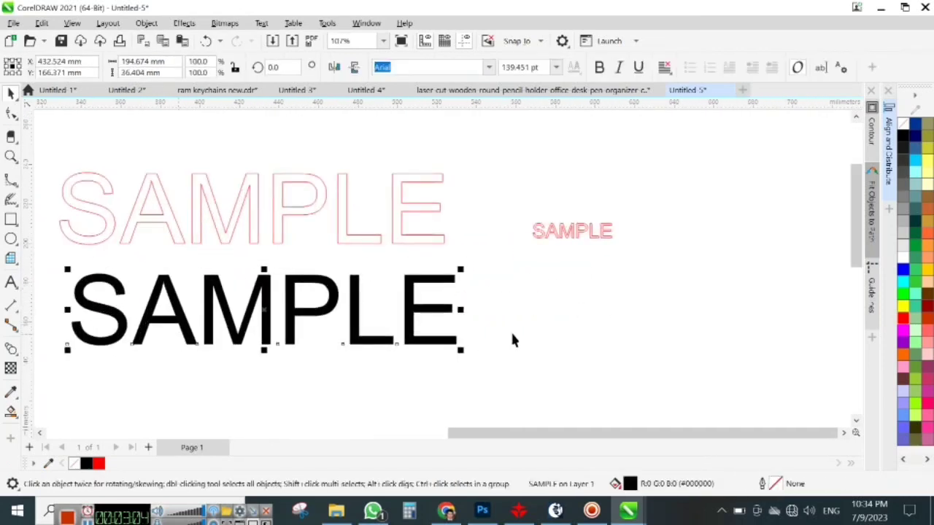
scroll(511, 340, down, 1)
scroll(252, 338, up, 1)
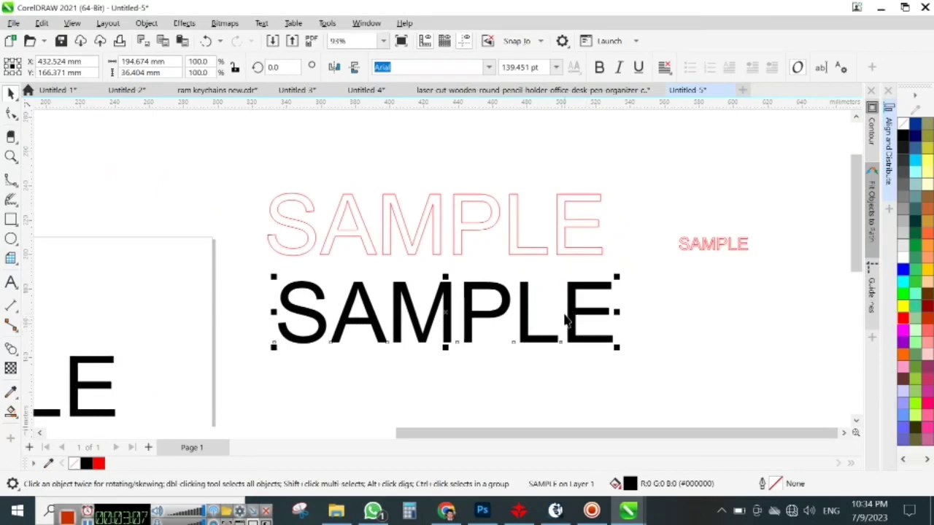
scroll(233, 323, down, 1)
scroll(449, 321, up, 1)
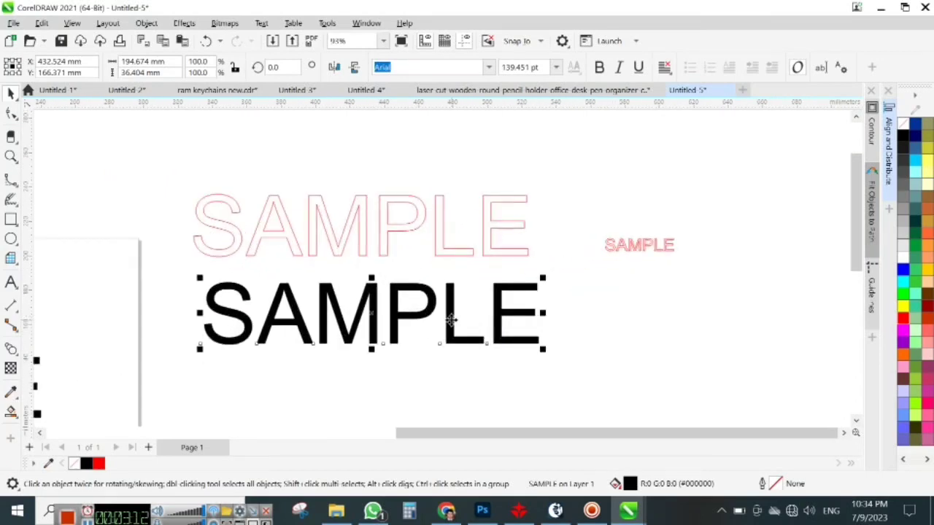
Step: Change the case of the solid black SAMPLE text below the red outlined text to Title Case
click(261, 22)
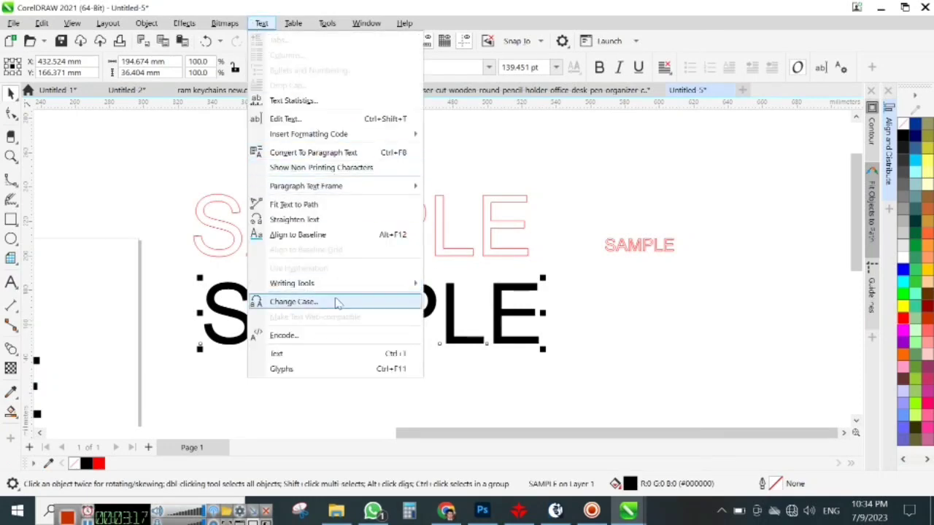
click(264, 23)
click(267, 25)
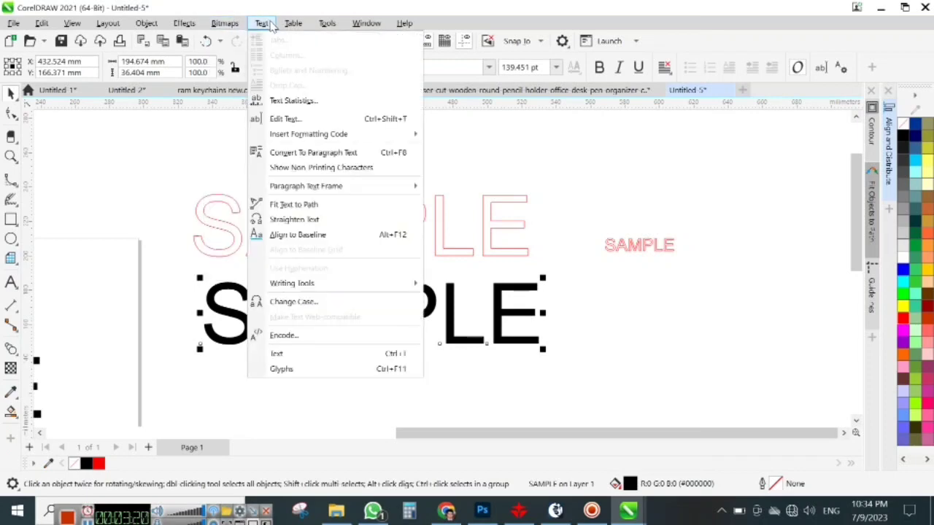
click(315, 305)
drag(460, 192, 642, 282)
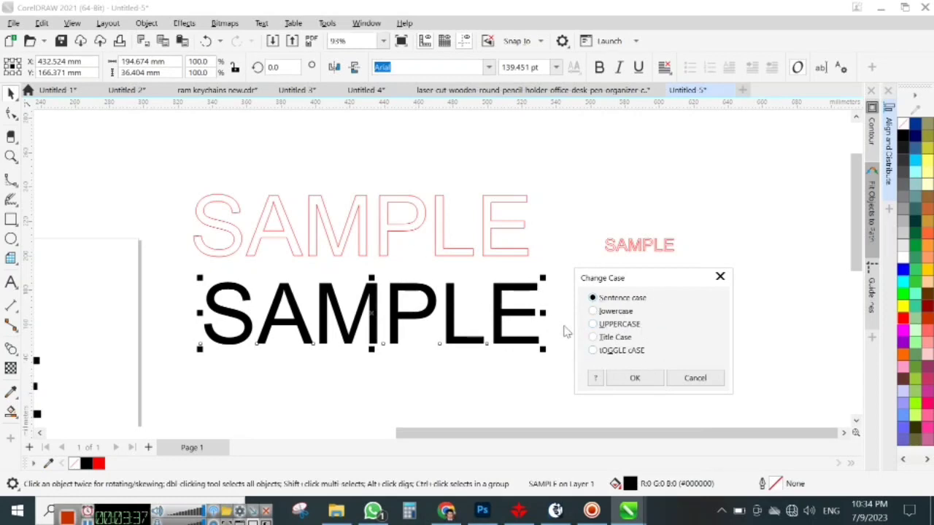
click(616, 338)
click(634, 378)
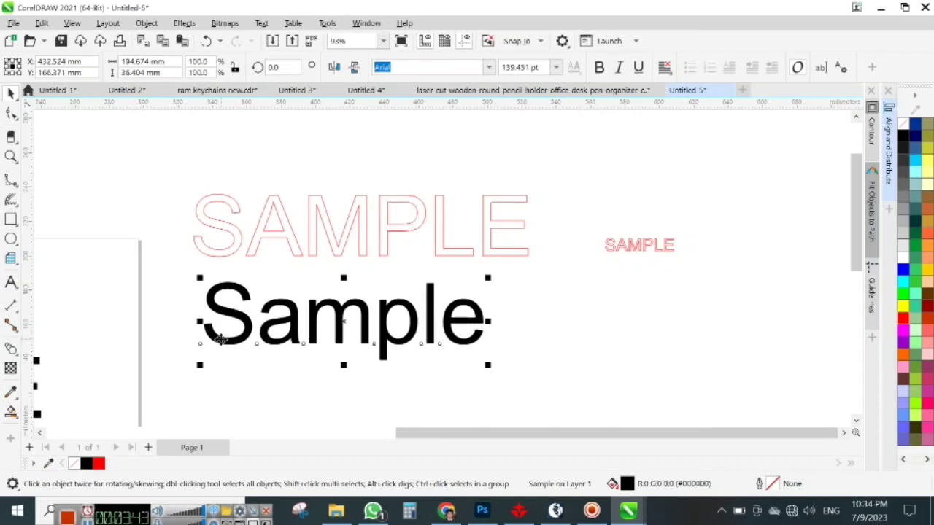
Step: Set the font of the solid black Sample text to Billion Dreams
scroll(255, 334, down, 1)
scroll(322, 330, up, 1)
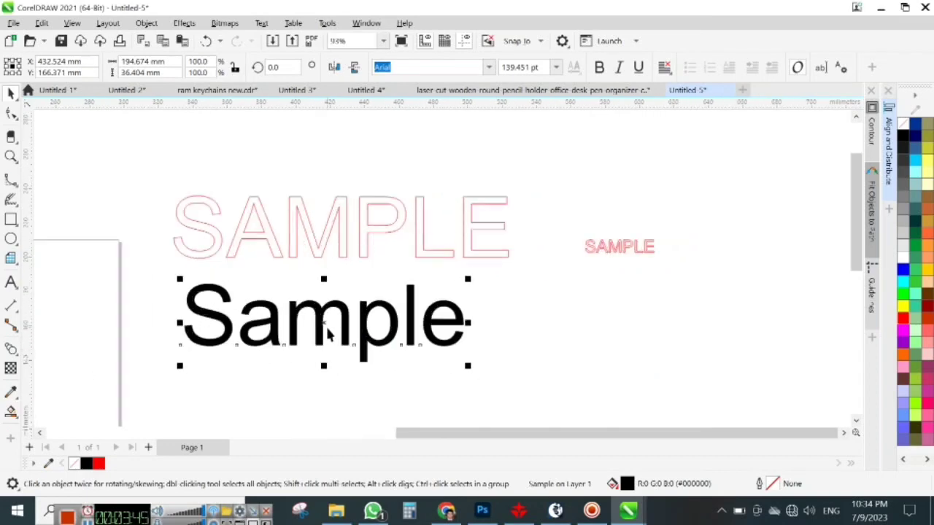
click(488, 67)
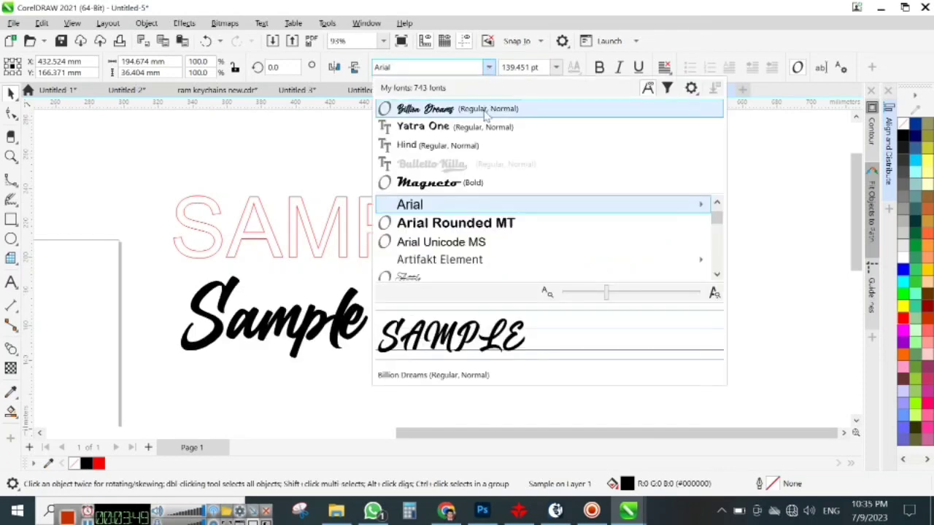
click(485, 110)
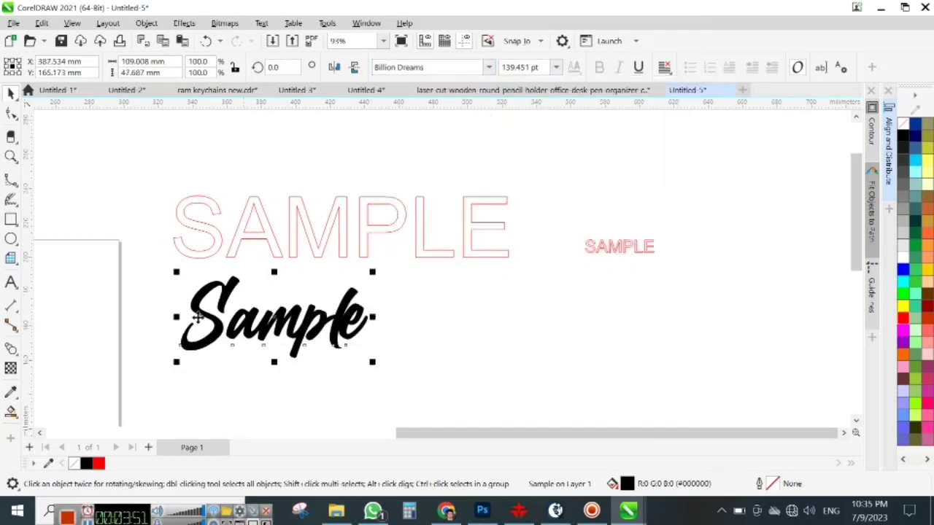
scroll(181, 318, up, 2)
click(555, 285)
scroll(272, 326, up, 2)
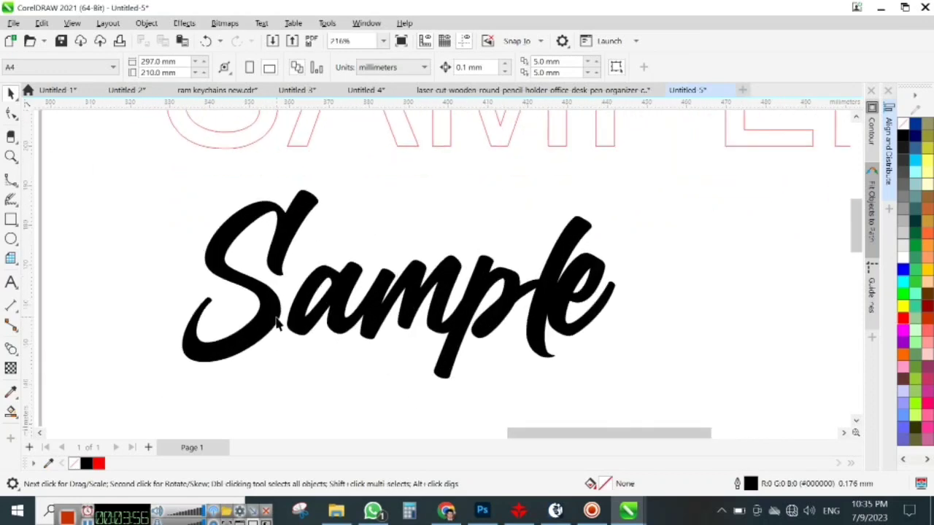
scroll(281, 330, down, 2)
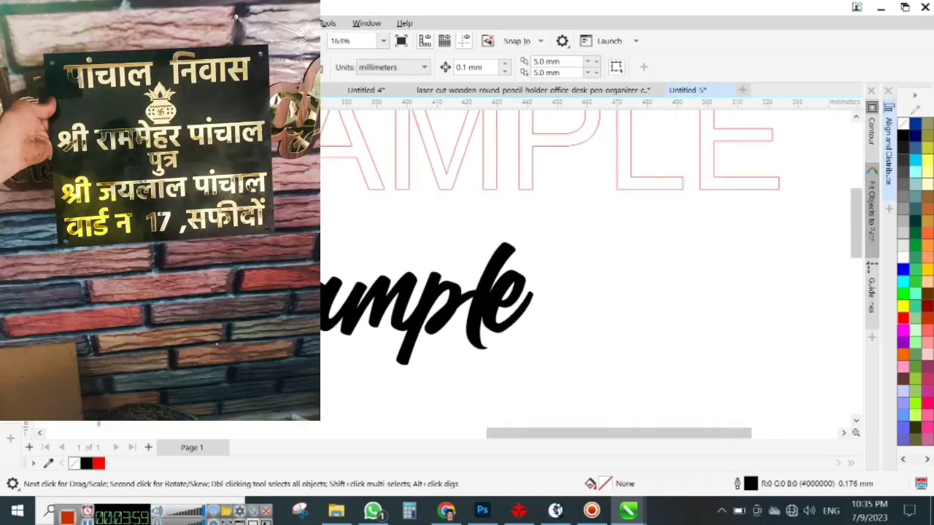
Step: Remove the fill from the script Sample text and give it a black hairline outline
click(462, 336)
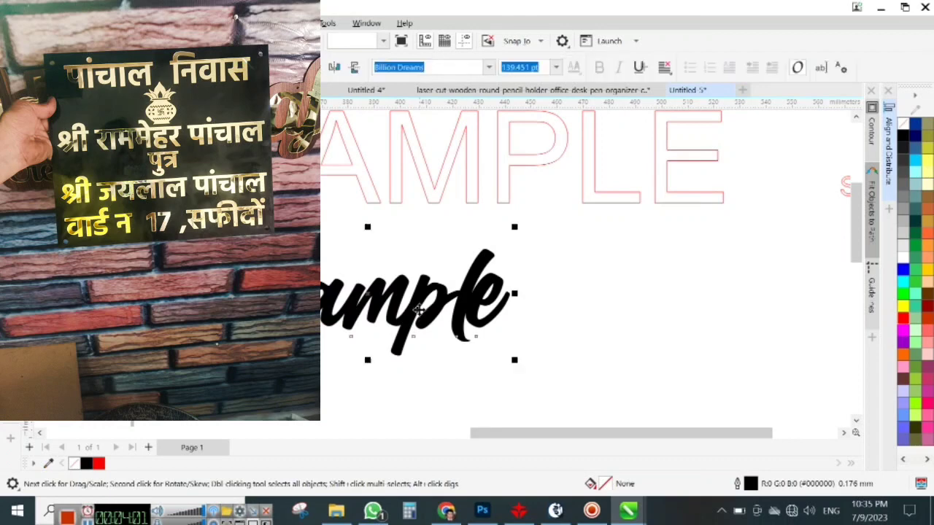
click(905, 124)
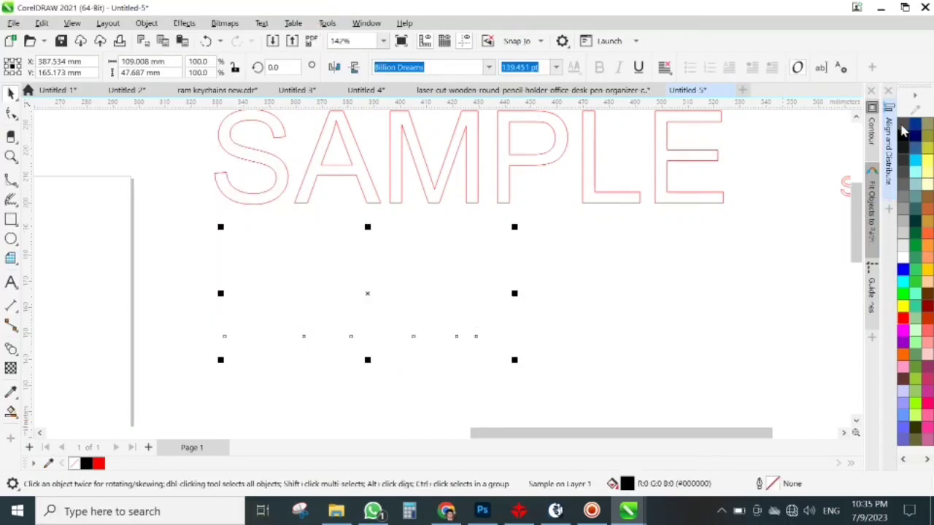
right_click(902, 143)
click(902, 149)
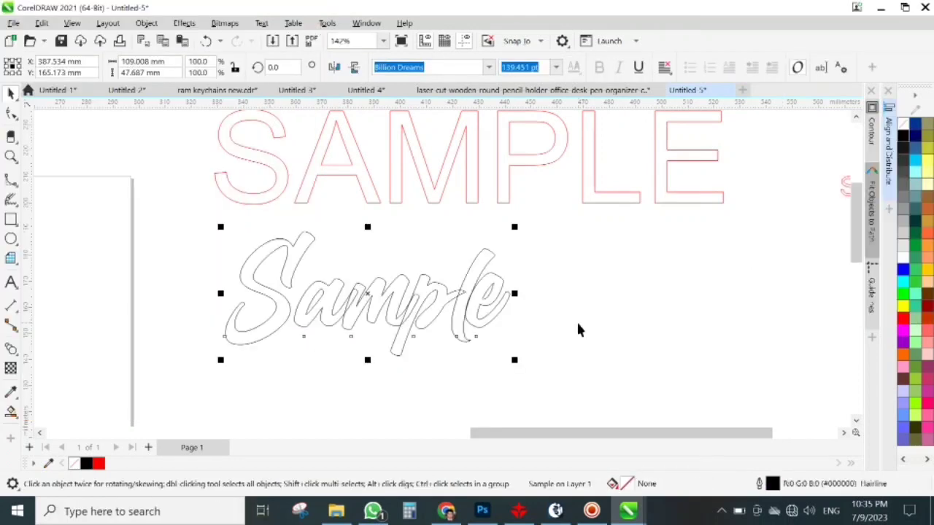
click(638, 284)
scroll(267, 307, up, 1)
scroll(239, 289, up, 1)
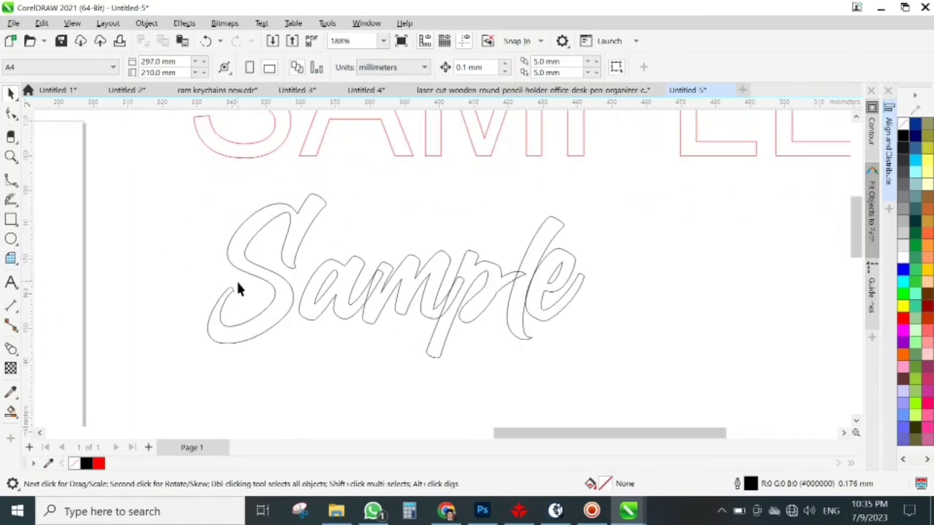
Step: Examine where the outlines of neighbouring letters cross each other in the script Sample text
drag(345, 334, 345, 333)
scroll(373, 269, down, 1)
click(363, 310)
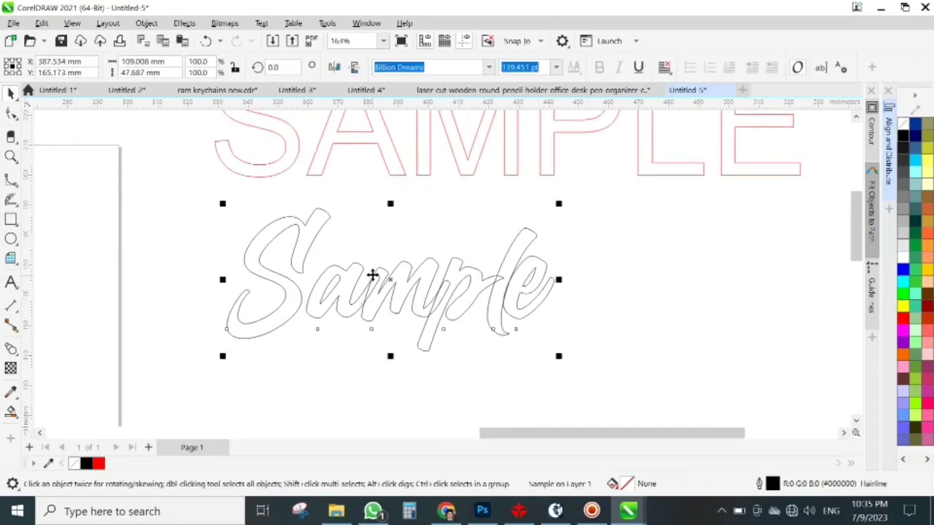
click(377, 371)
scroll(390, 317, up, 10)
scroll(374, 368, up, 3)
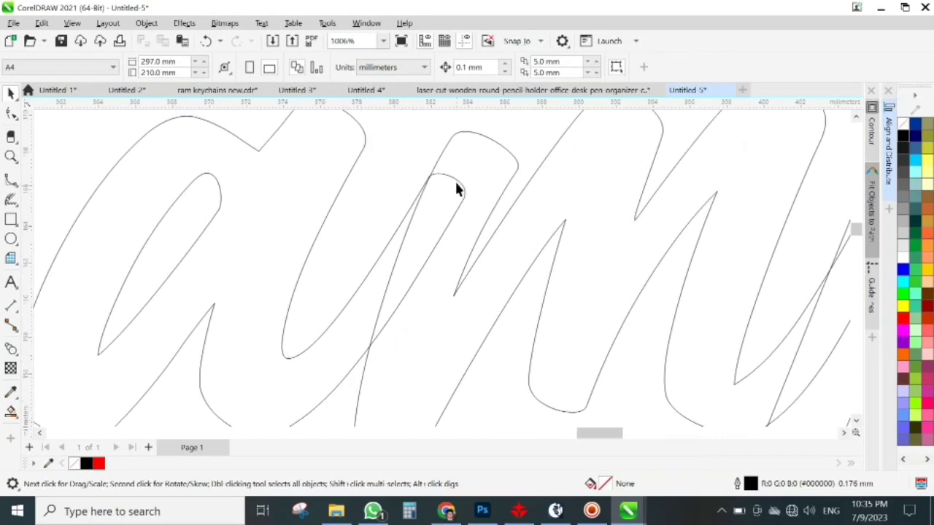
scroll(398, 152, down, 4)
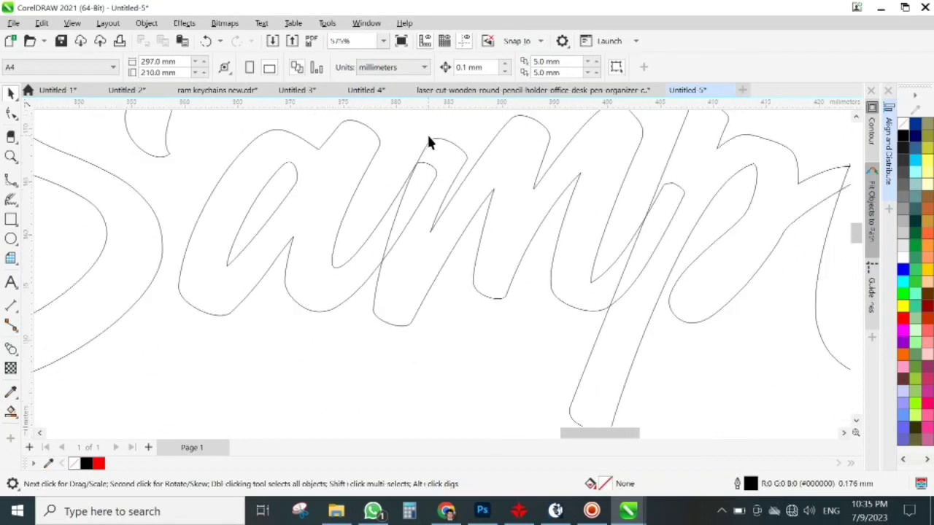
scroll(462, 216, down, 3)
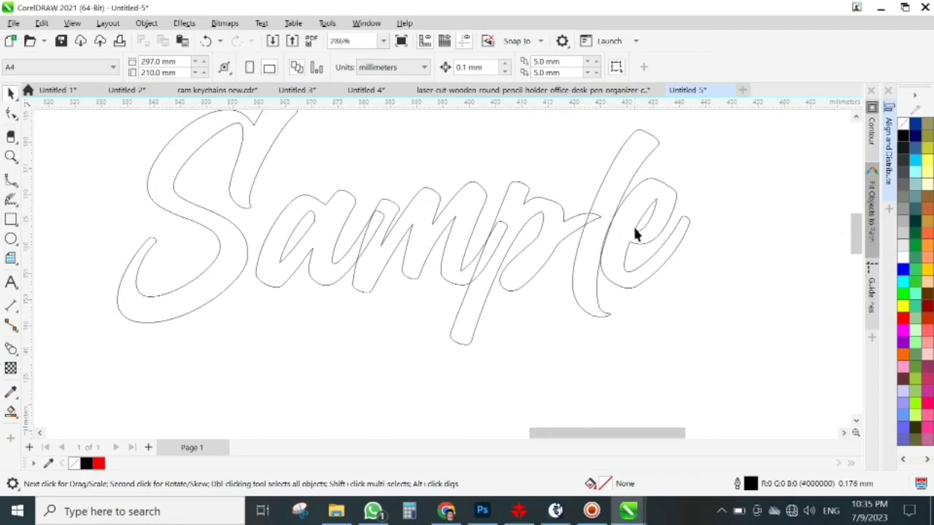
scroll(511, 263, down, 2)
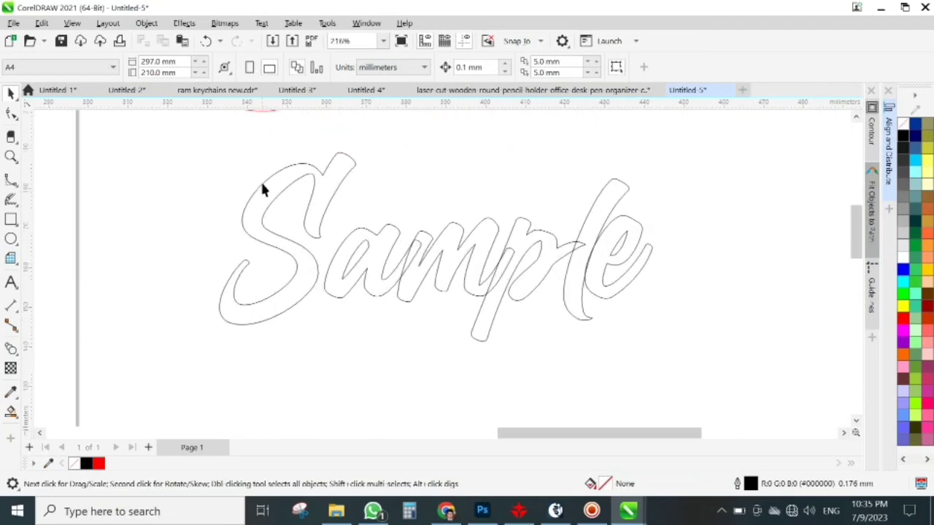
scroll(351, 276, down, 3)
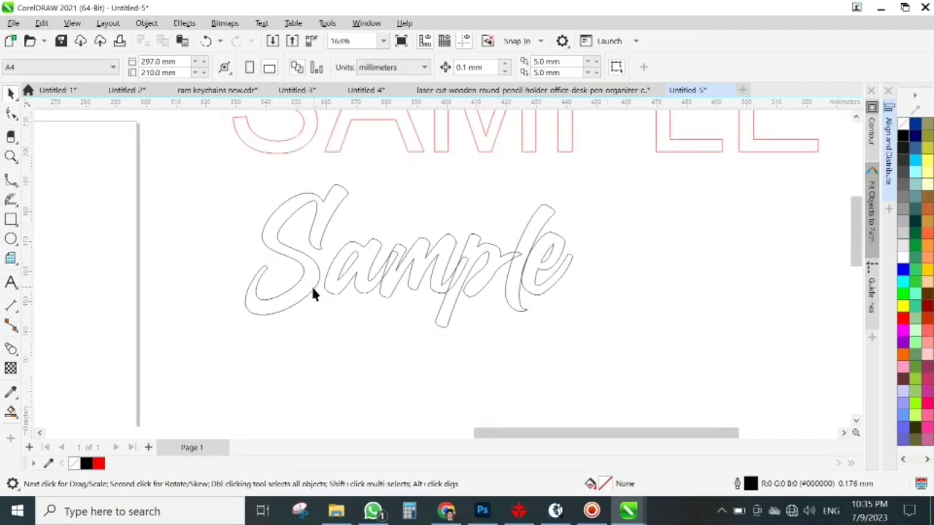
click(375, 283)
scroll(348, 310, down, 1)
scroll(483, 300, down, 1)
click(473, 308)
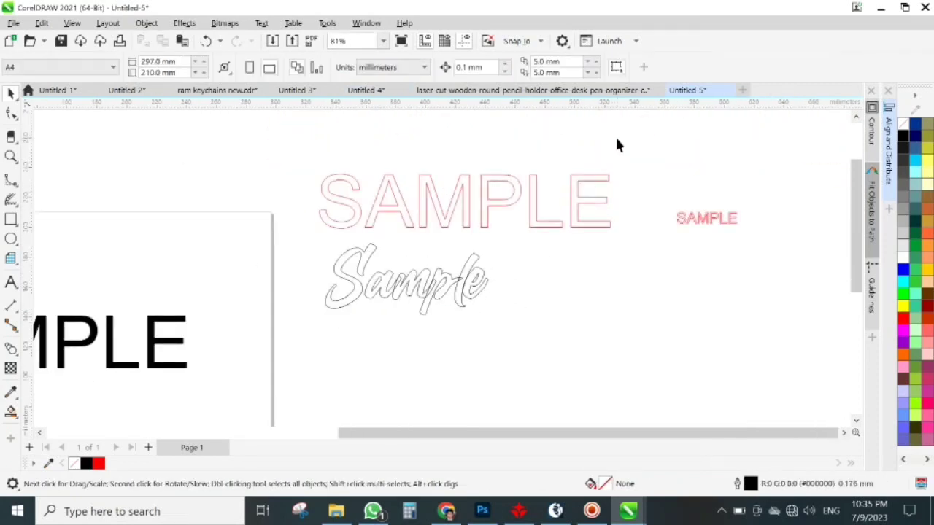
drag(618, 138, 372, 341)
drag(258, 361, 257, 361)
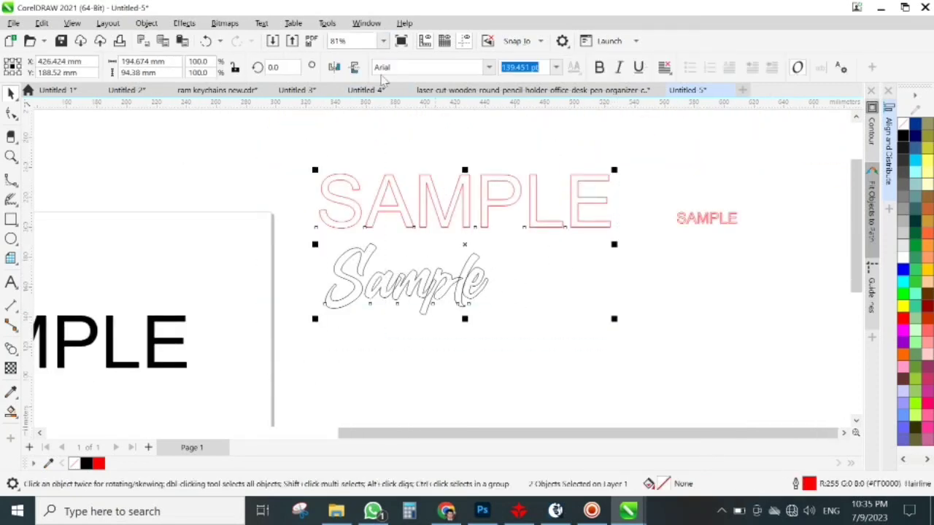
click(523, 323)
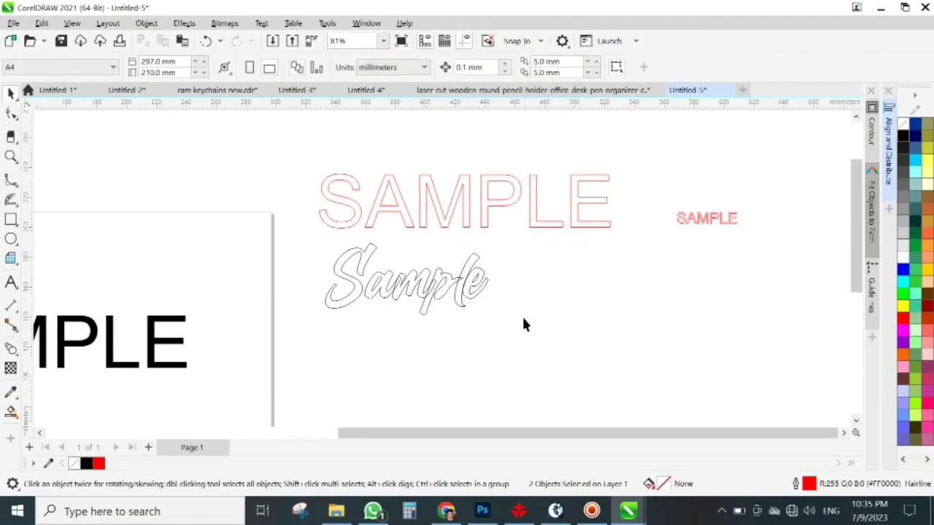
Step: Draw two overlapping rectangles beside the script Sample text, together about 79 by 43 mm, the second one about 47 by 24 mm
click(11, 219)
drag(543, 289, 618, 352)
drag(662, 299, 593, 341)
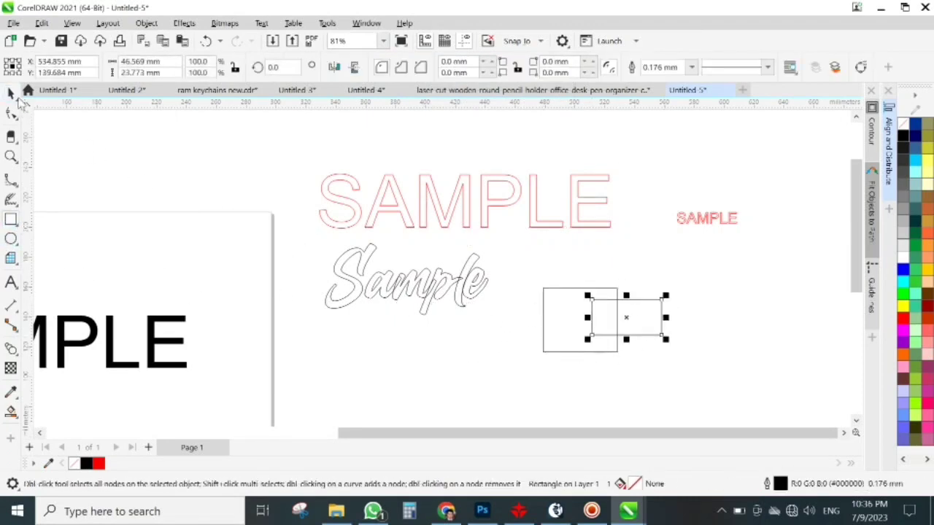
key(space)
drag(702, 250, 520, 377)
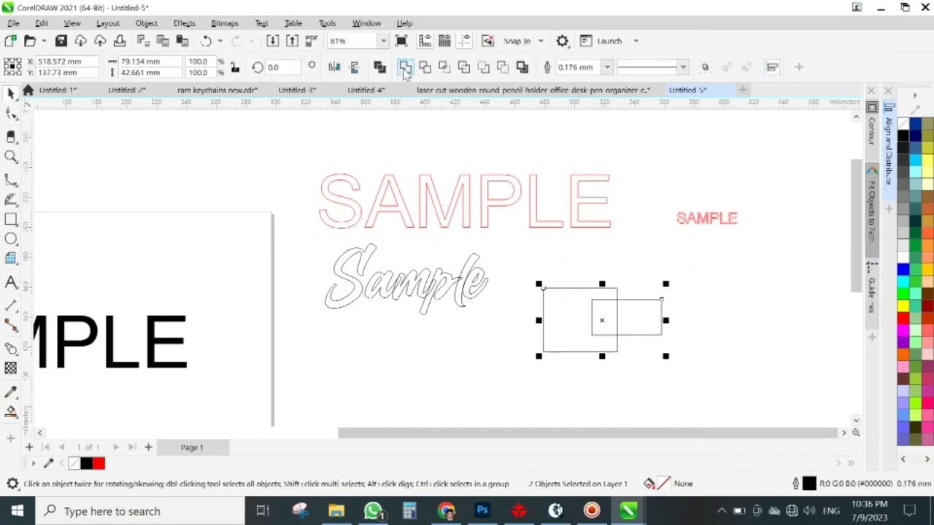
click(522, 252)
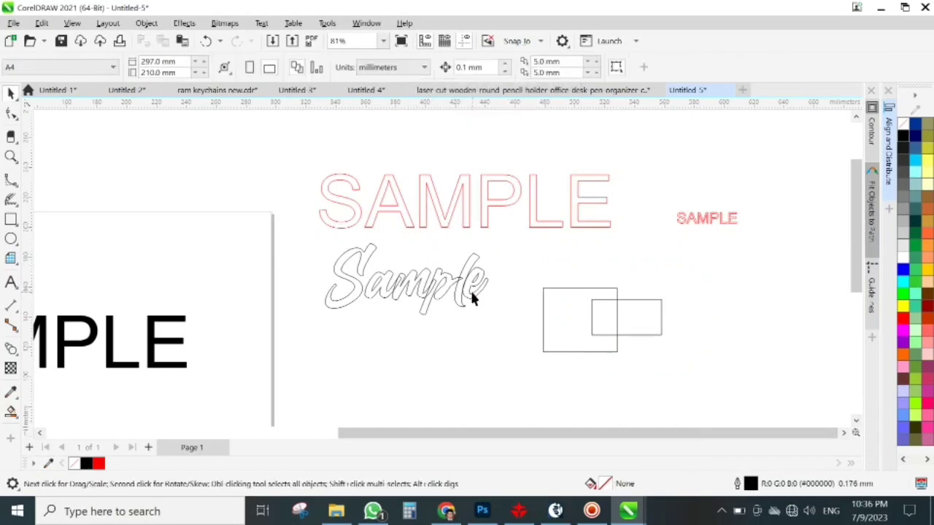
click(470, 289)
click(522, 256)
scroll(416, 295, up, 1)
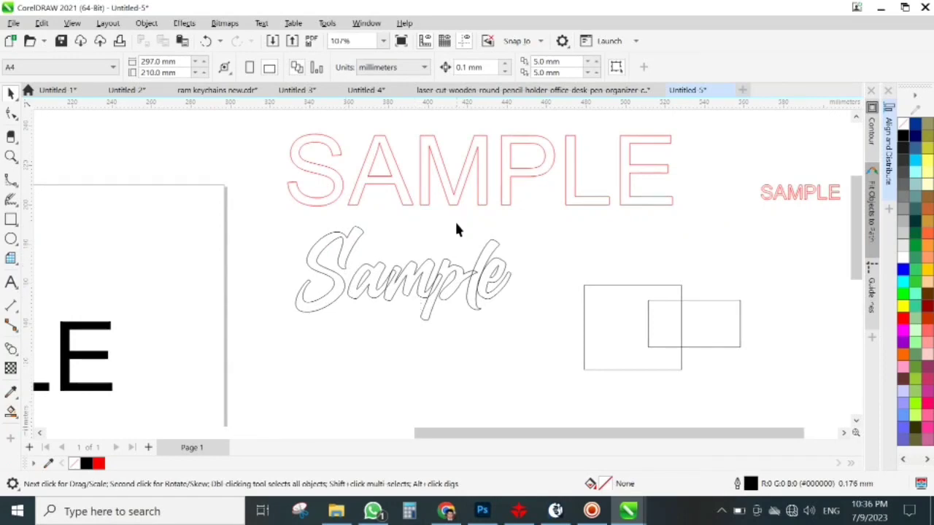
scroll(336, 267, up, 1)
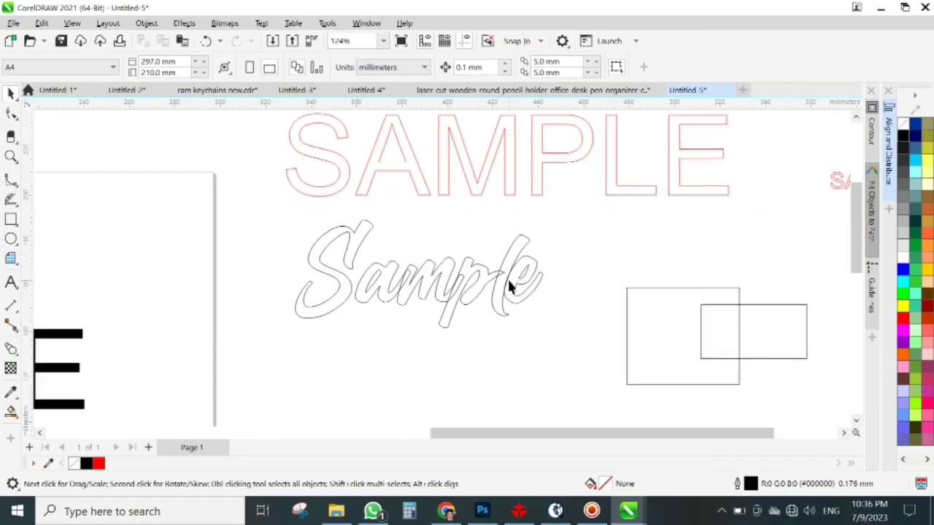
scroll(385, 277, down, 1)
scroll(323, 313, up, 1)
Step: Weld the overlapping letters of the outlined script Sample text into a single contour
drag(335, 338, 632, 216)
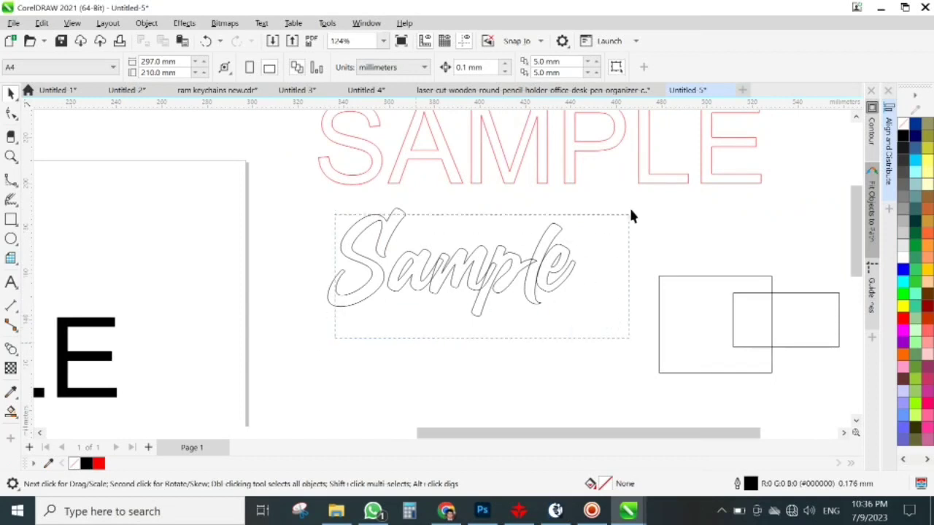
click(346, 306)
scroll(346, 307, down, 1)
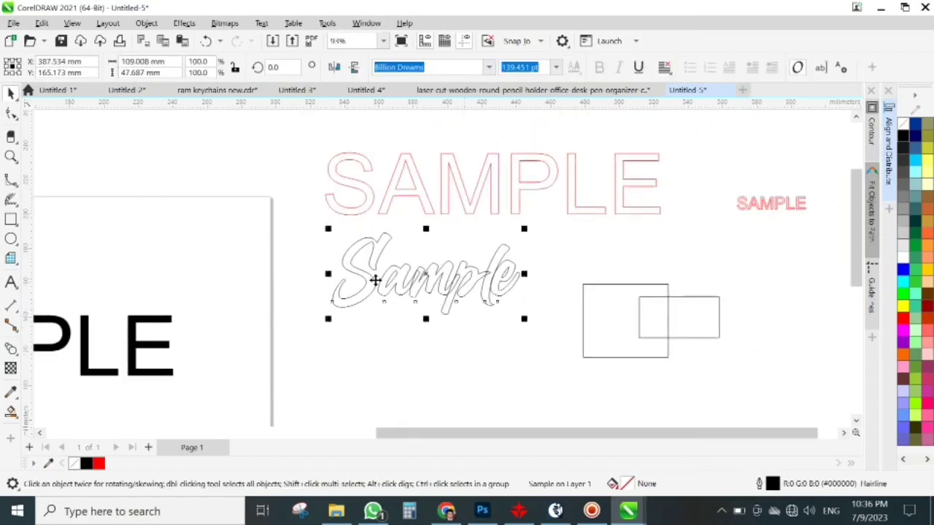
click(146, 24)
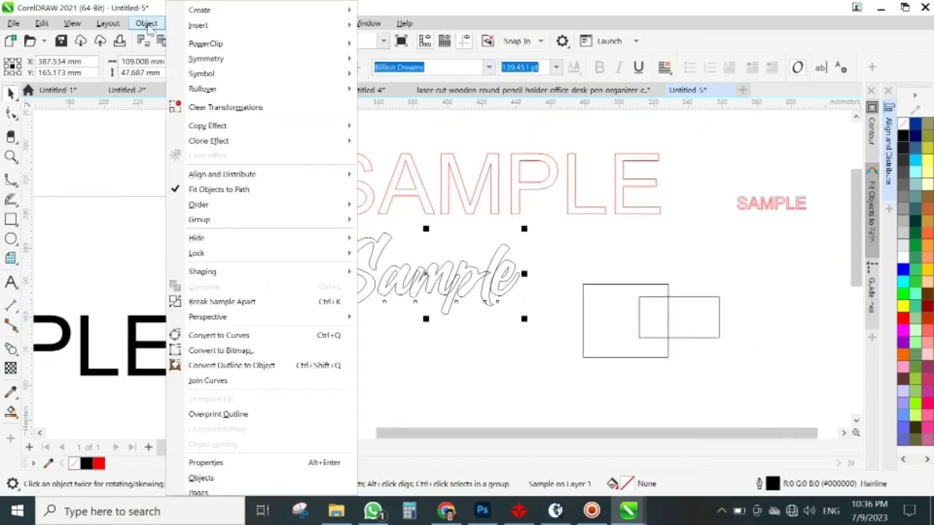
mouse_move(205, 273)
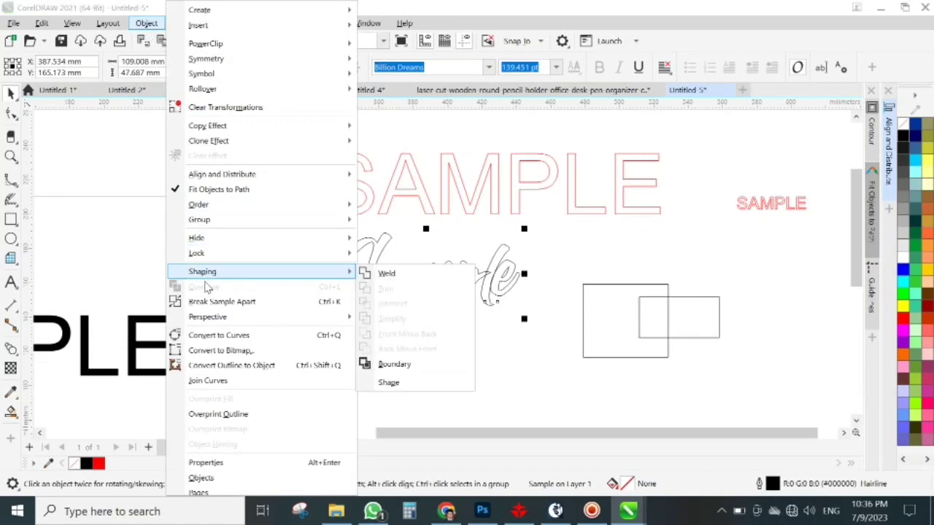
click(419, 279)
click(479, 390)
Step: Examine the contour of the welded script Sample text at the joints between its letters
scroll(409, 282, up, 4)
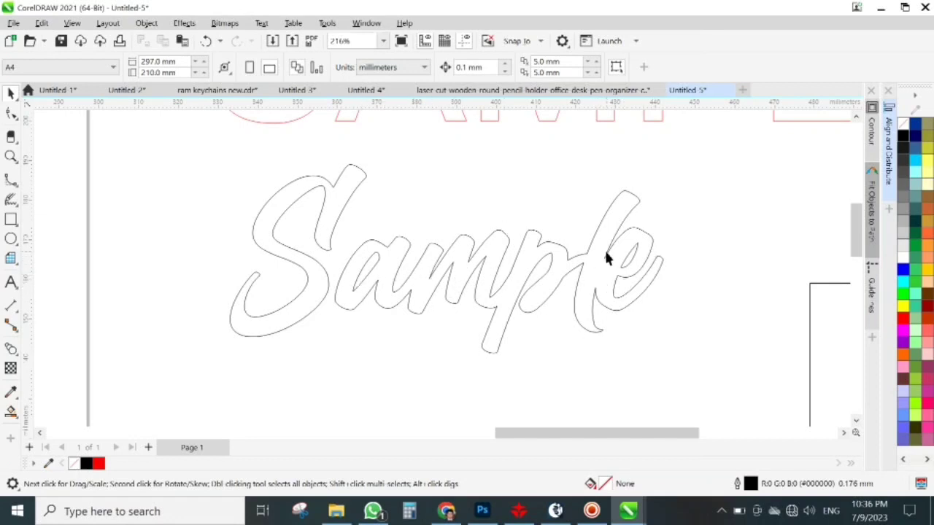
scroll(429, 260, down, 1)
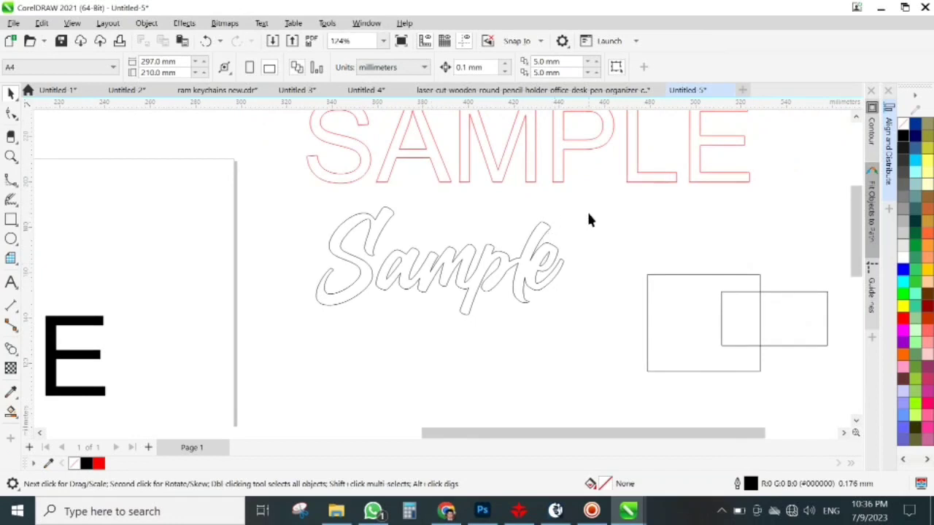
click(321, 263)
scroll(313, 261, down, 1)
scroll(402, 275, up, 3)
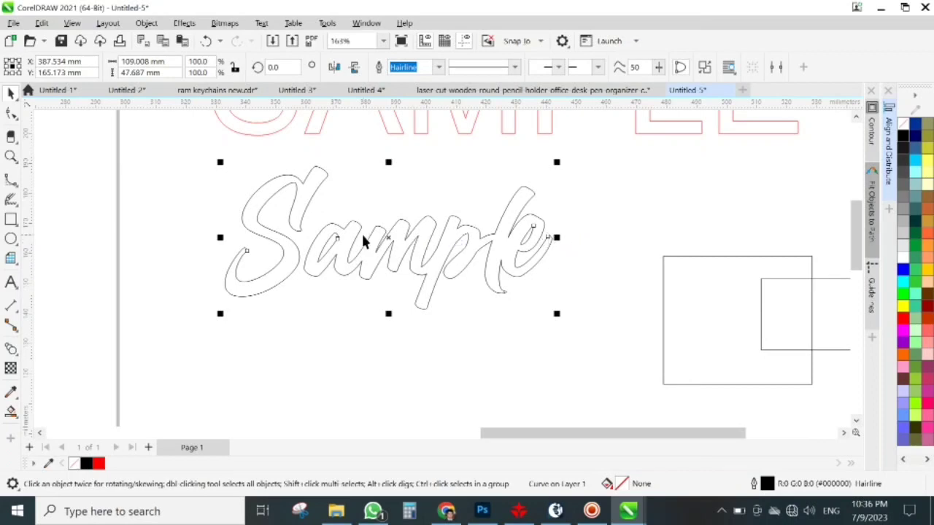
scroll(345, 287, down, 3)
click(381, 331)
scroll(305, 260, up, 2)
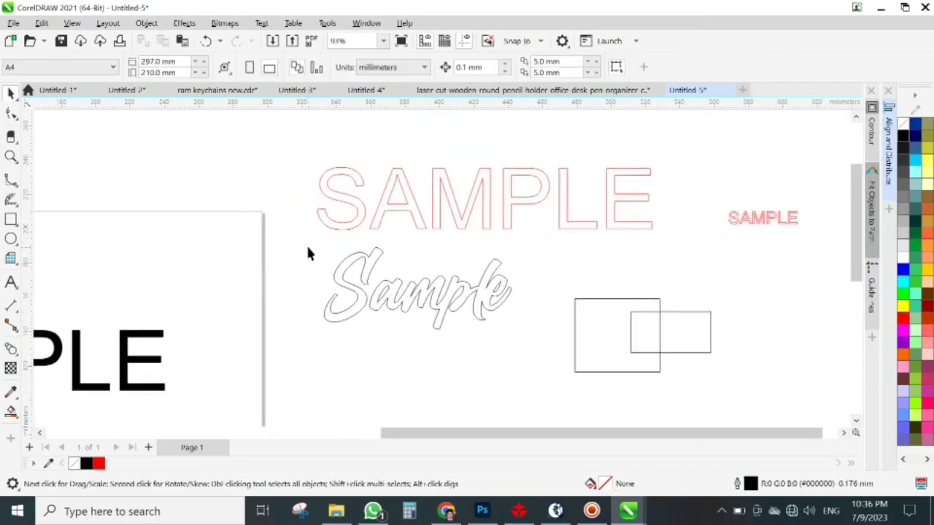
Step: Draw a rectangle about 10 by 5 mm bridging the S and A of the large red SAMPLE outline
drag(409, 363, 410, 363)
scroll(400, 277, down, 1)
scroll(388, 296, up, 1)
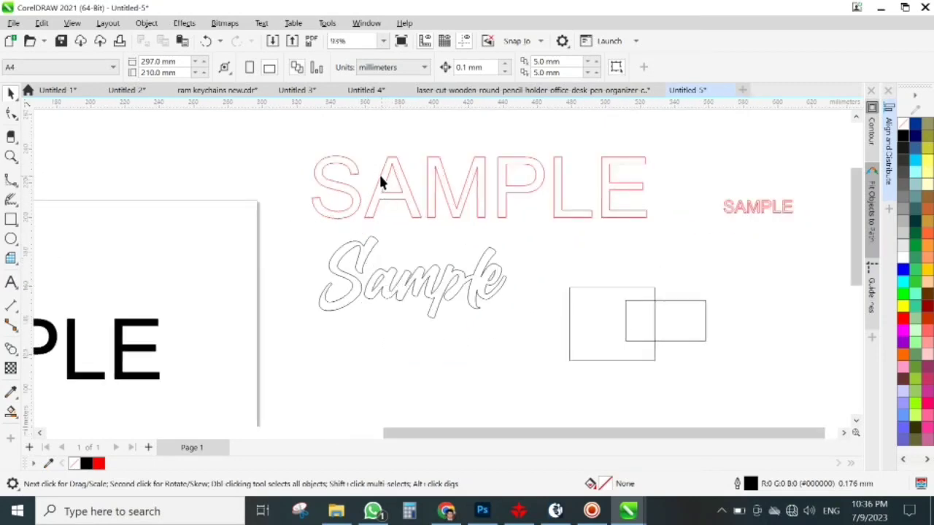
scroll(356, 224, up, 3)
scroll(357, 224, up, 1)
click(11, 219)
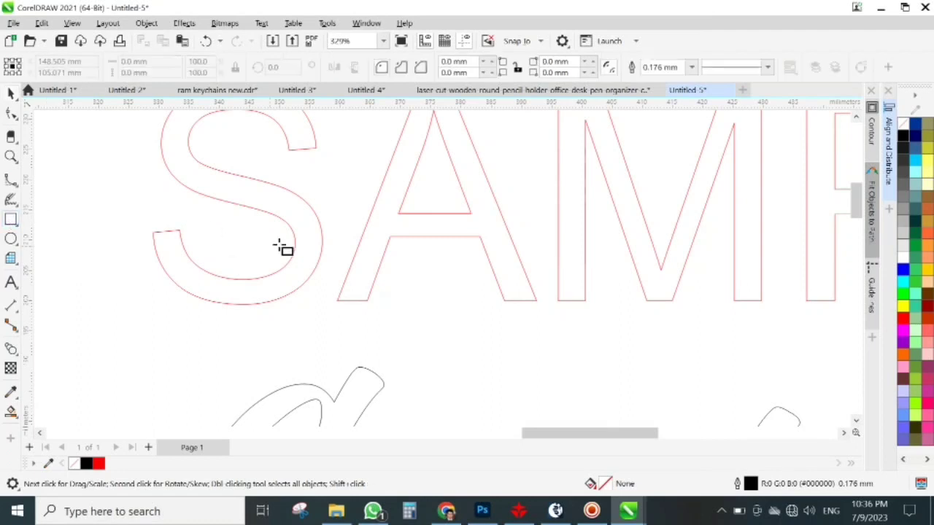
drag(314, 244, 337, 253)
click(11, 94)
scroll(221, 264, down, 2)
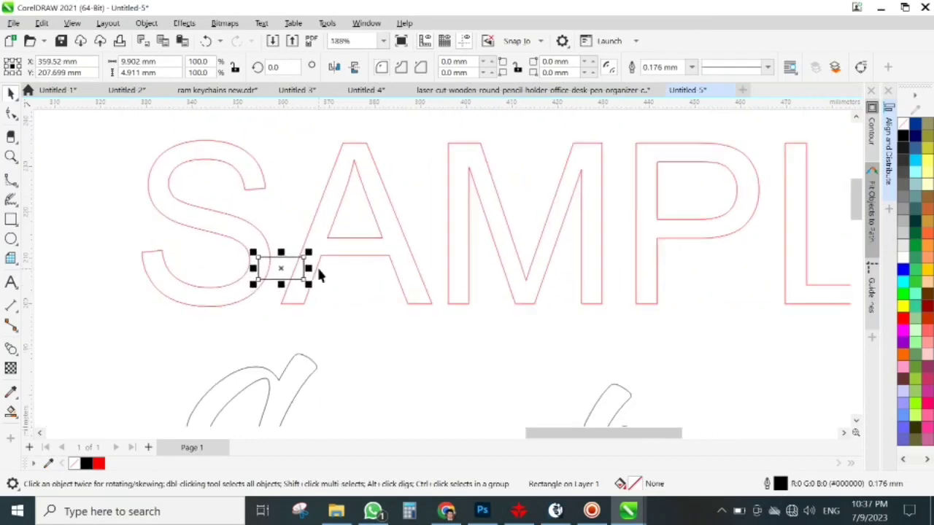
Step: Draw a heart common shape about 12 by 10 mm bridging the A and M of the large SAMPLE outline
scroll(319, 267, up, 1)
click(11, 240)
click(11, 259)
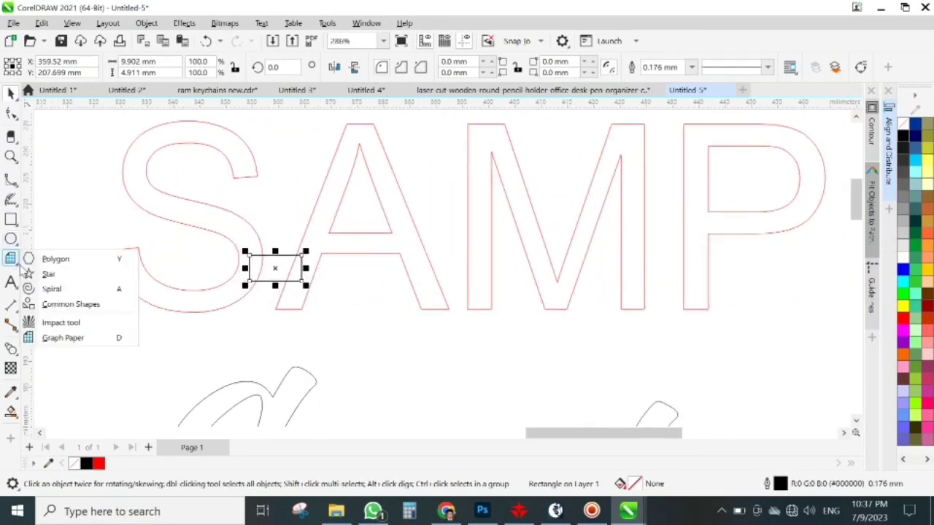
click(45, 310)
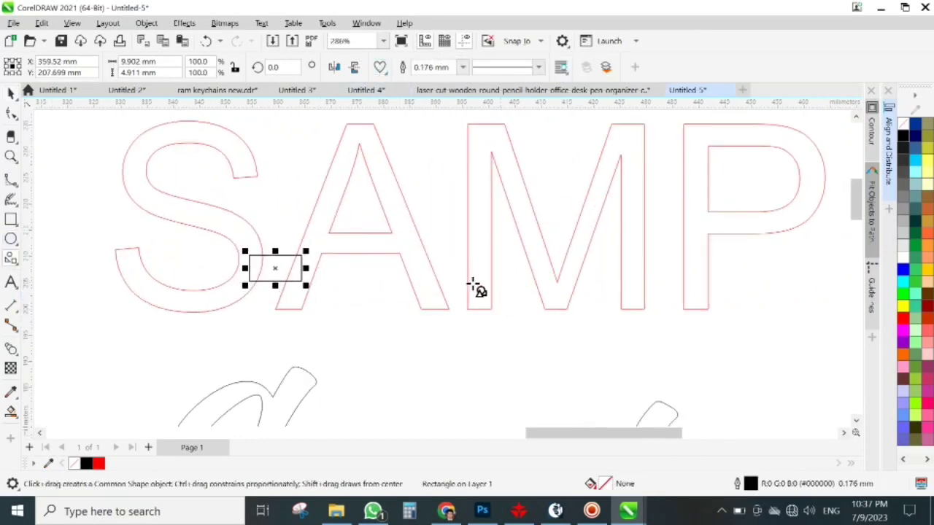
scroll(452, 286, down, 1)
scroll(434, 285, up, 1)
drag(357, 254, 398, 319)
click(11, 94)
Step: Copy the heart across the gaps between M and P, P and L, and L and E
scroll(277, 322, down, 2)
scroll(445, 334, up, 2)
drag(192, 306, 538, 228)
drag(662, 324, 660, 327)
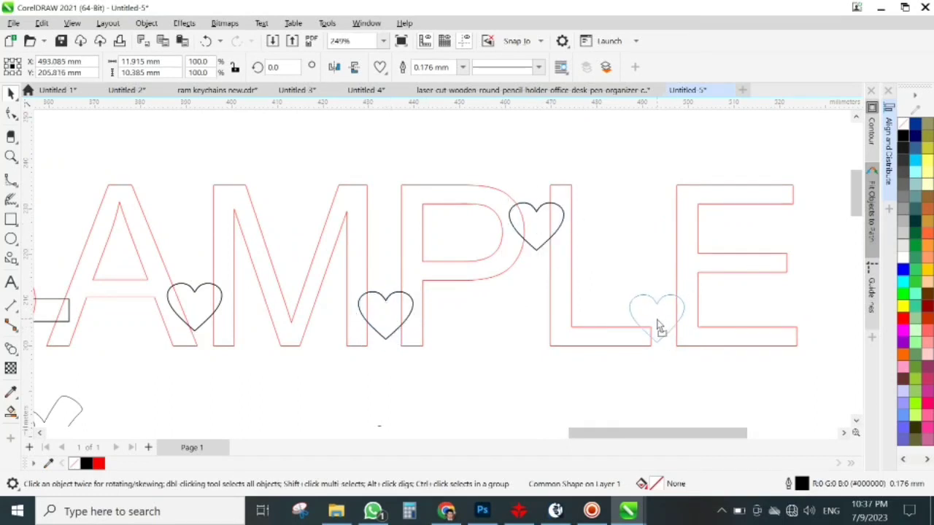
scroll(586, 334, down, 4)
click(553, 340)
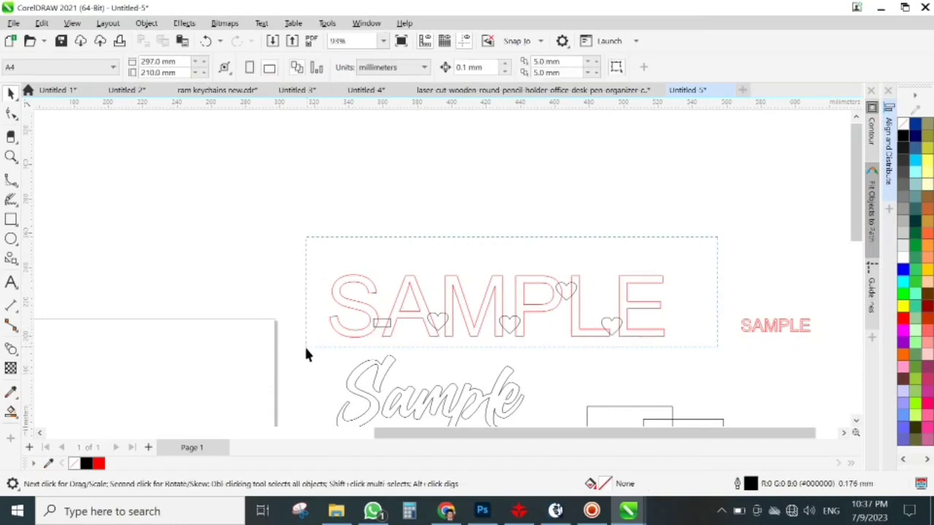
Step: Weld the large SAMPLE letters, the rectangle and the four hearts into a single contour
drag(306, 355, 308, 353)
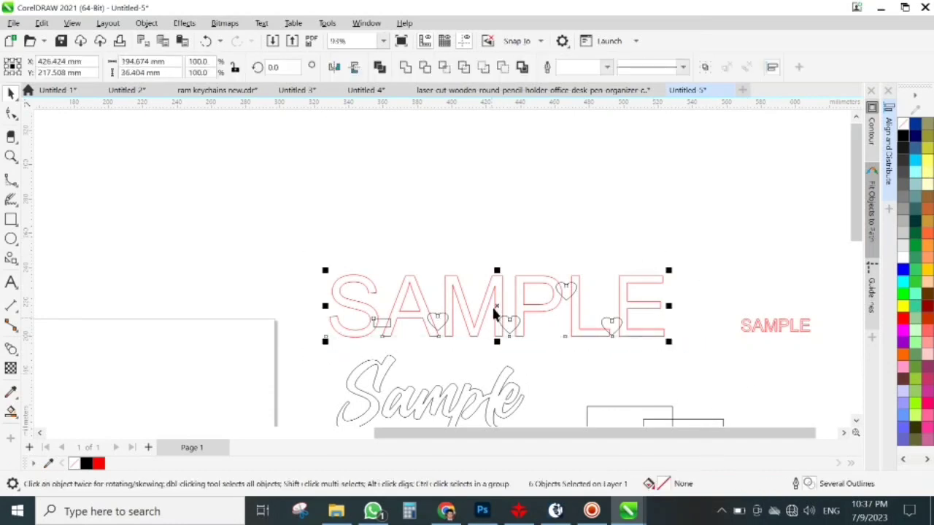
click(405, 67)
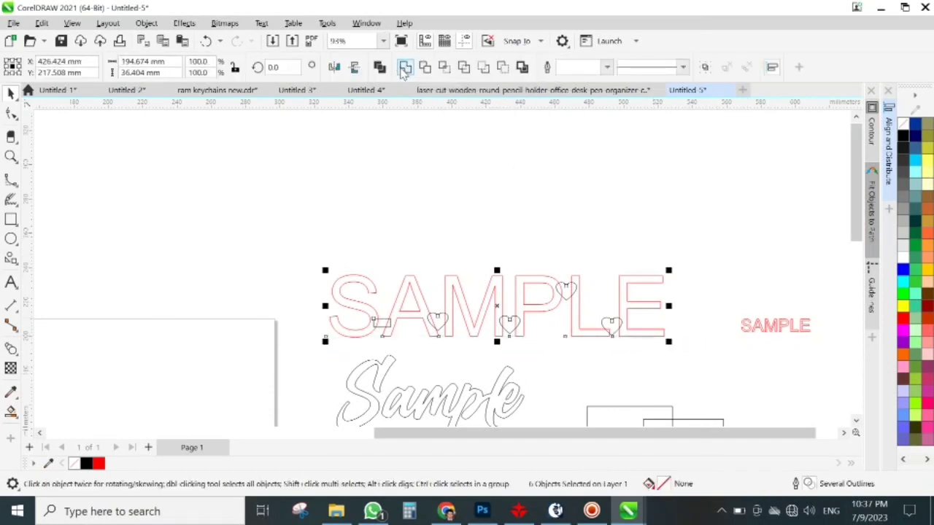
click(584, 252)
scroll(371, 198, down, 1)
scroll(417, 263, up, 1)
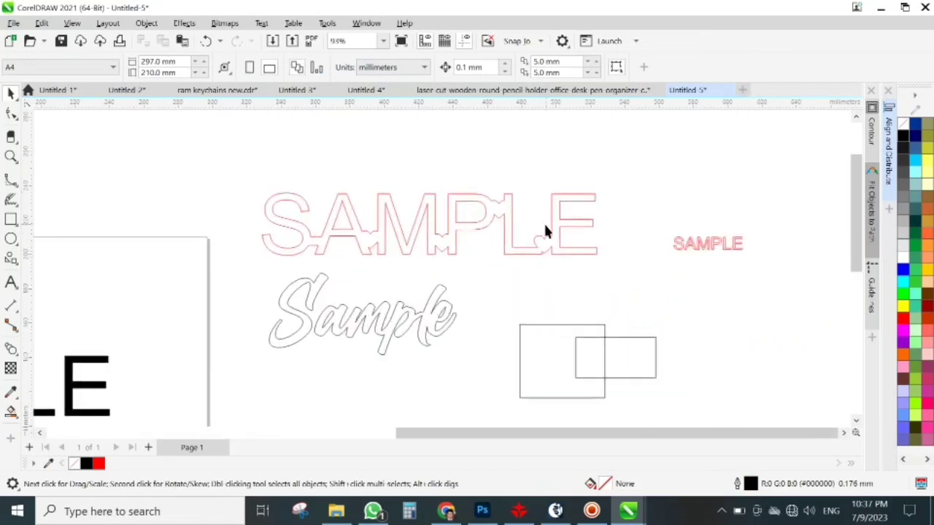
Step: Examine the contours of the script Sample and the welded SAMPLE, especially the heart joint between L and E
click(347, 342)
scroll(277, 358, up, 1)
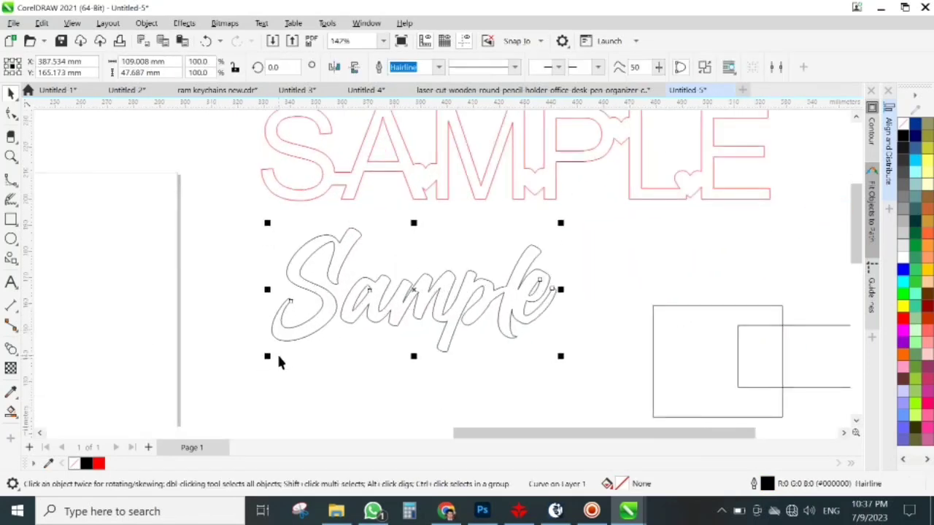
scroll(494, 278, down, 1)
scroll(571, 241, up, 2)
click(571, 242)
scroll(571, 242, up, 3)
drag(450, 373, 556, 195)
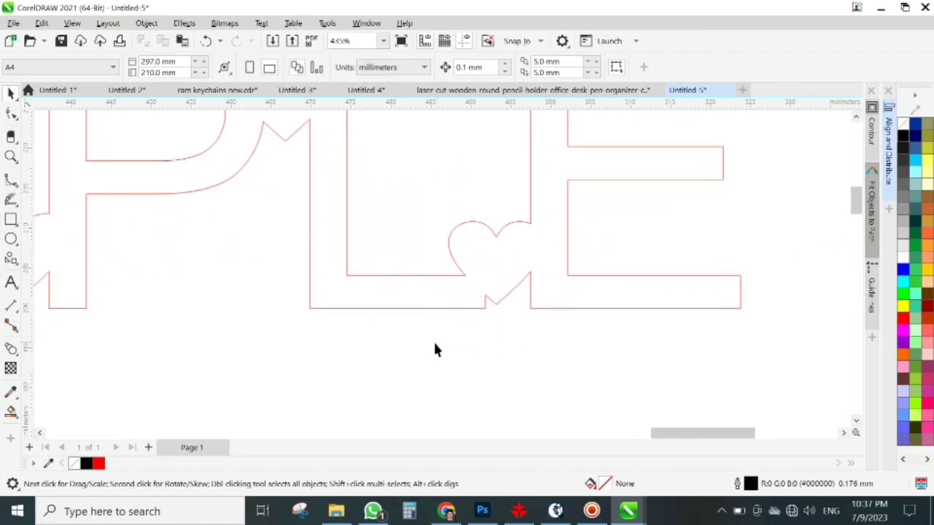
drag(431, 344, 559, 246)
scroll(560, 258, down, 3)
scroll(562, 258, down, 1)
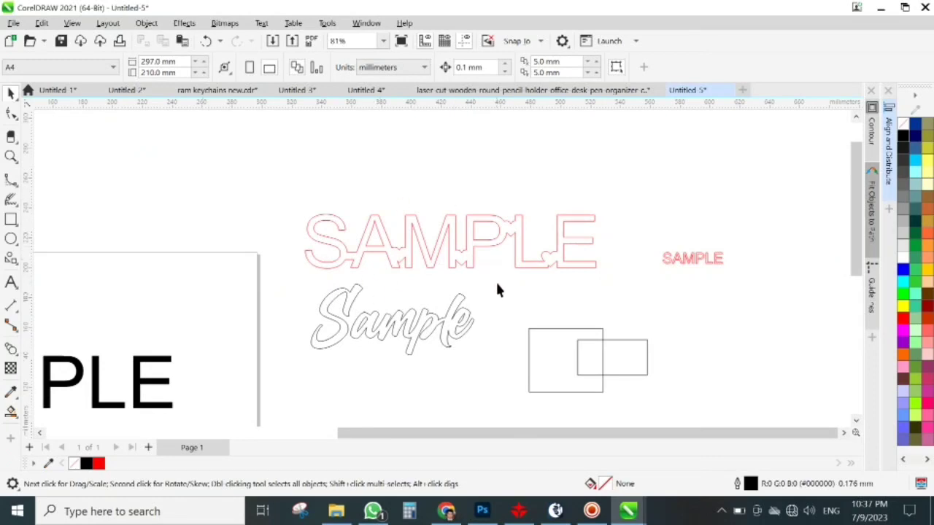
Step: Smart-fill the S and the joined "ample" letters of the outlined script Sample in blue as separate objects
scroll(517, 241, up, 2)
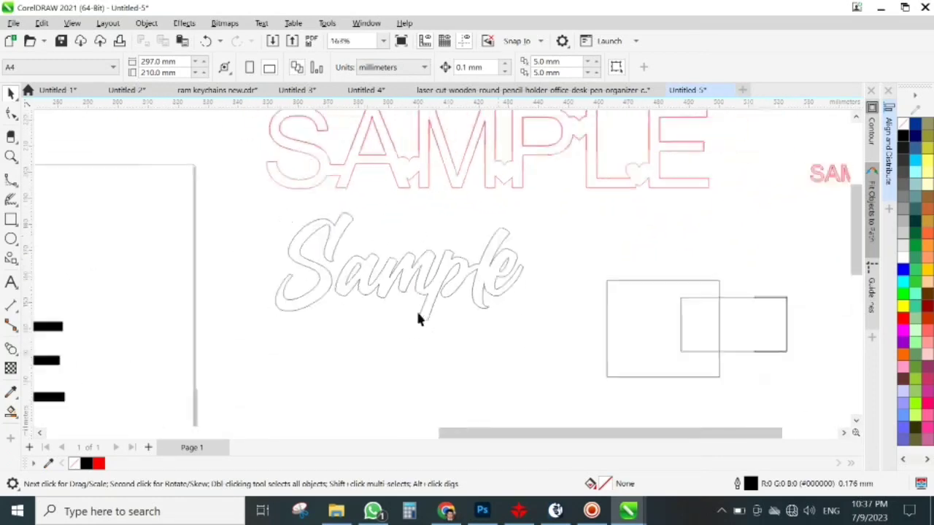
scroll(372, 323, down, 3)
scroll(412, 321, up, 3)
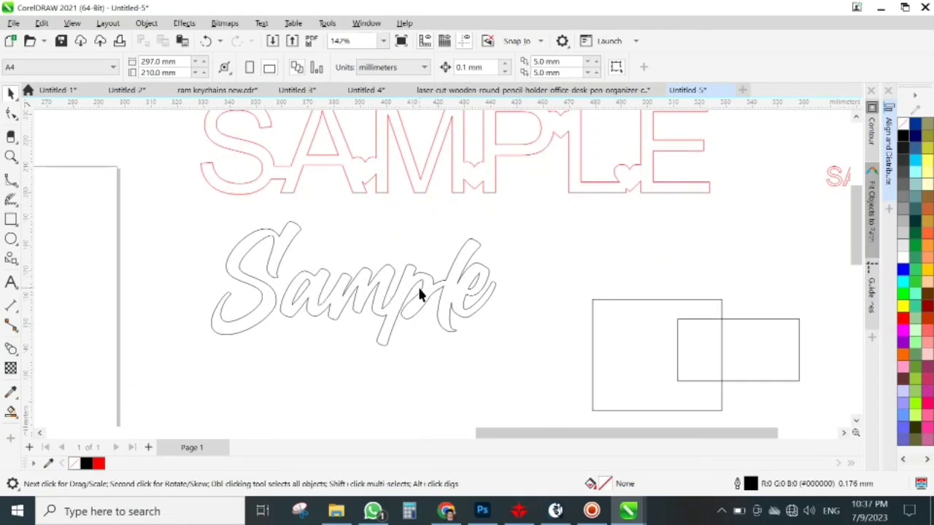
click(372, 316)
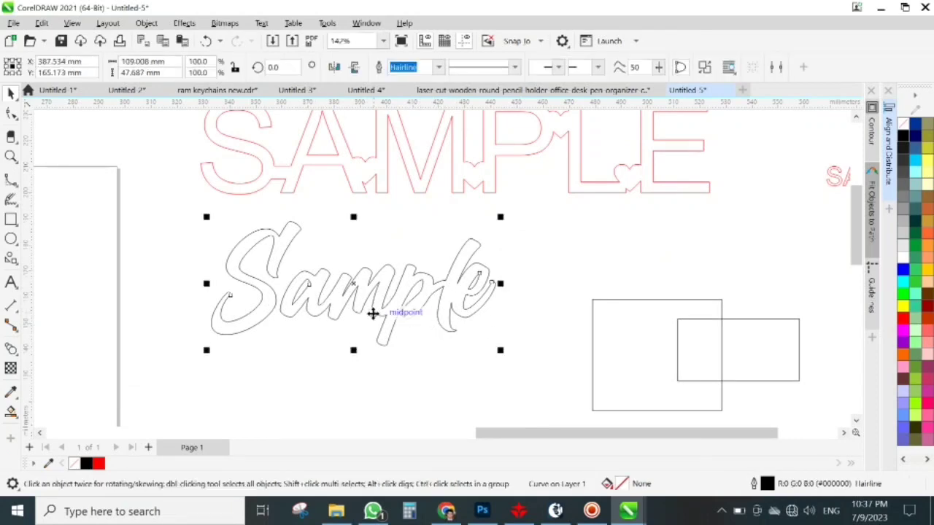
scroll(366, 314, up, 1)
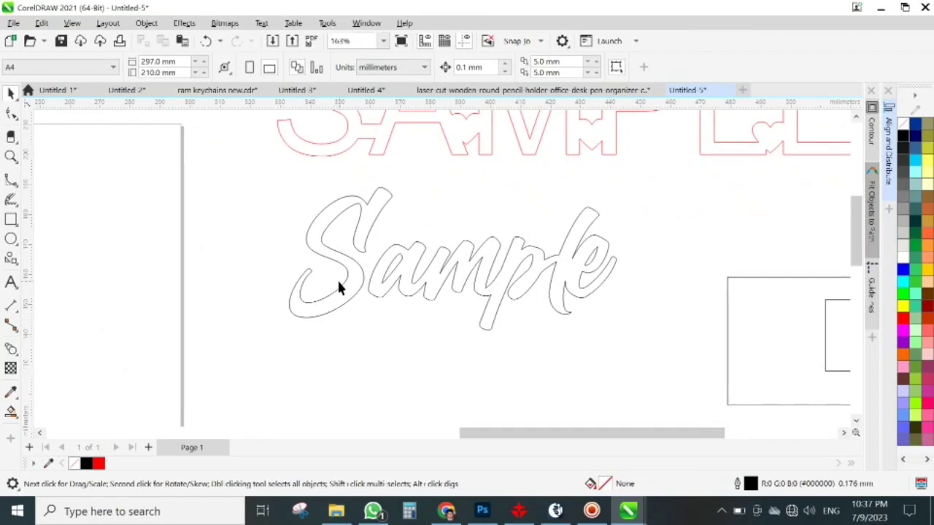
scroll(378, 235, down, 3)
scroll(374, 234, up, 2)
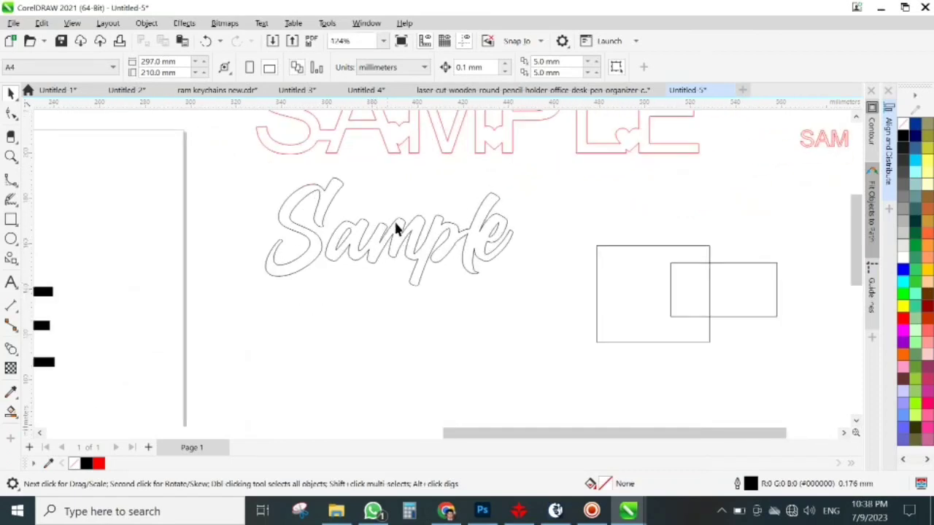
click(12, 412)
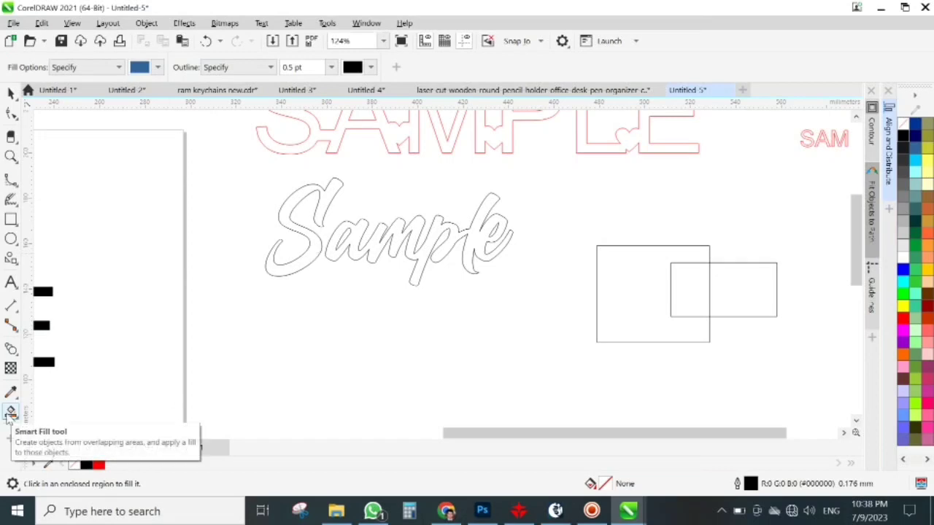
click(313, 252)
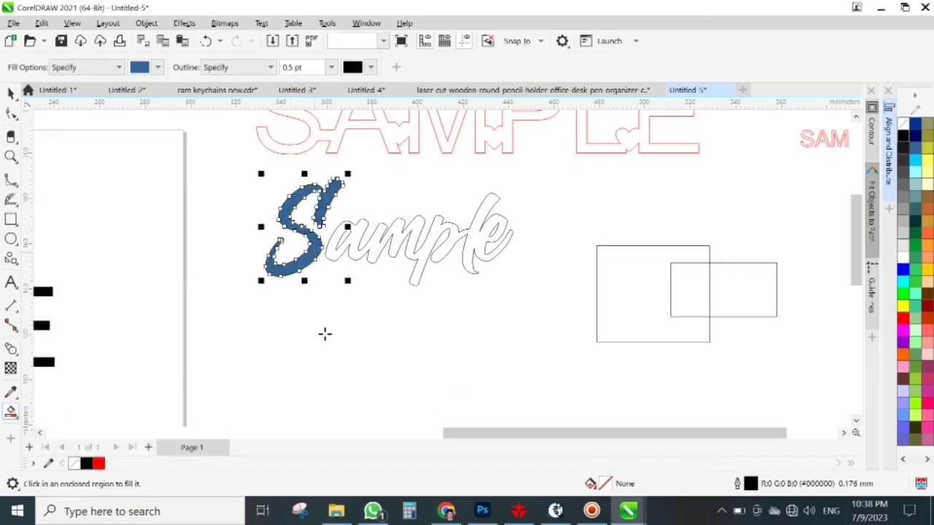
click(357, 241)
click(12, 93)
Step: Move the filled "ample" about 3 mm to overlap the S, and place both filled pieces below the outlined script Sample
scroll(347, 279, up, 5)
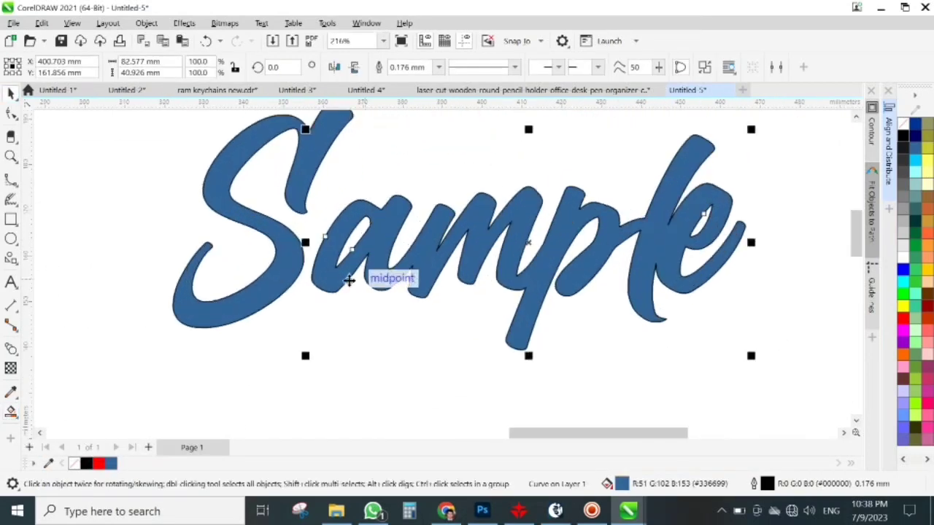
mouse_move(338, 273)
mouse_down()
mouse_move(319, 284)
mouse_move(310, 275)
mouse_move(323, 276)
mouse_up()
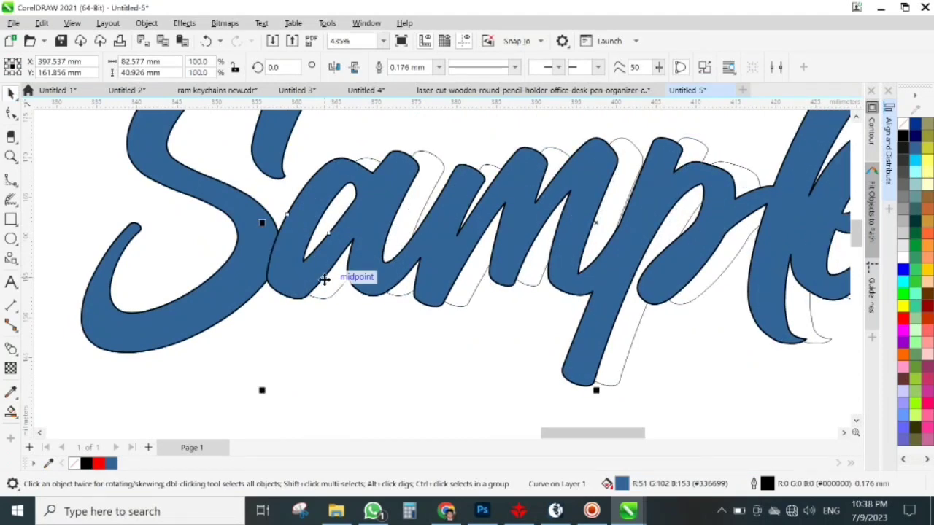
shift+click(213, 307)
scroll(347, 218, down, 4)
drag(369, 215, 372, 342)
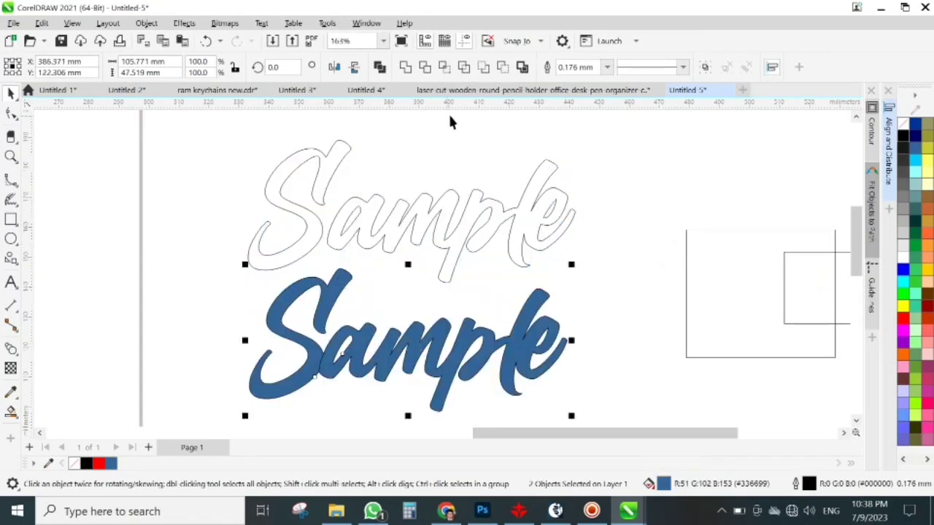
Step: Weld the filled S and "ample" into one curve and remove its fill
click(561, 346)
click(524, 340)
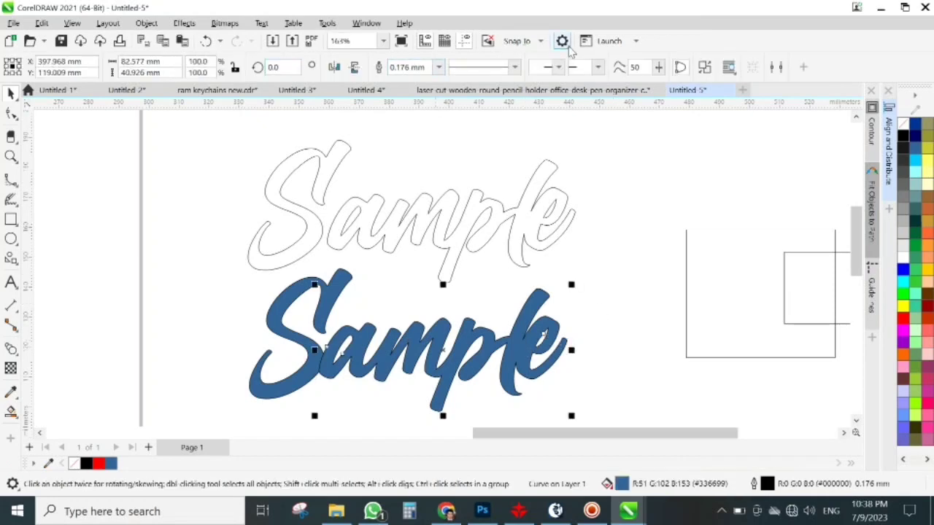
shift+click(275, 319)
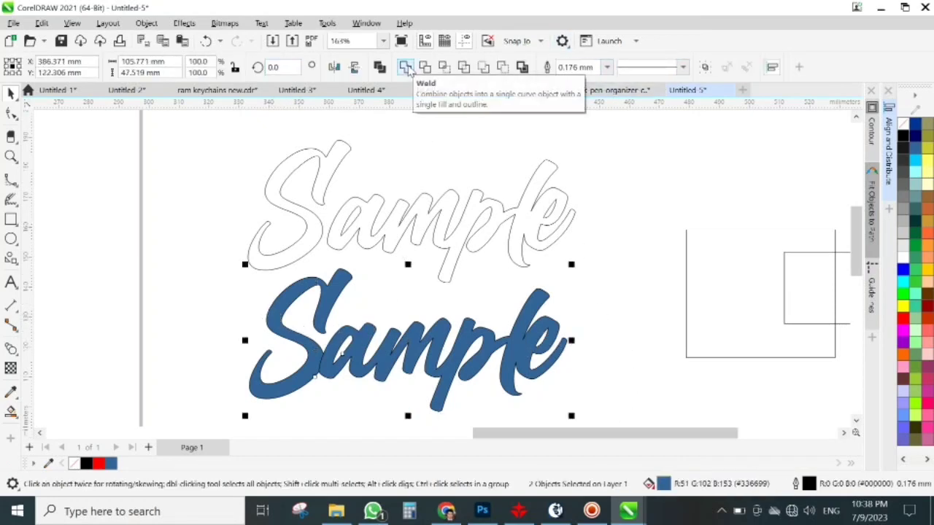
click(407, 67)
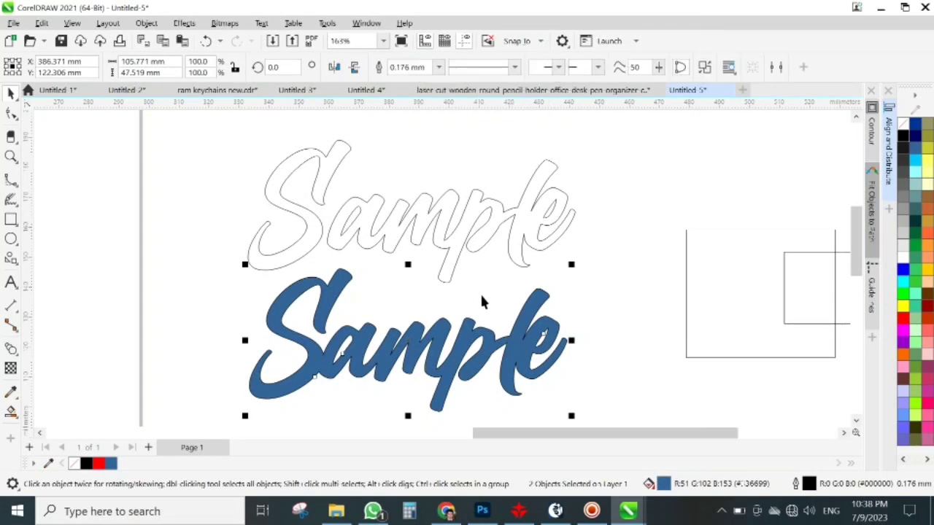
scroll(482, 303, down, 1)
click(904, 124)
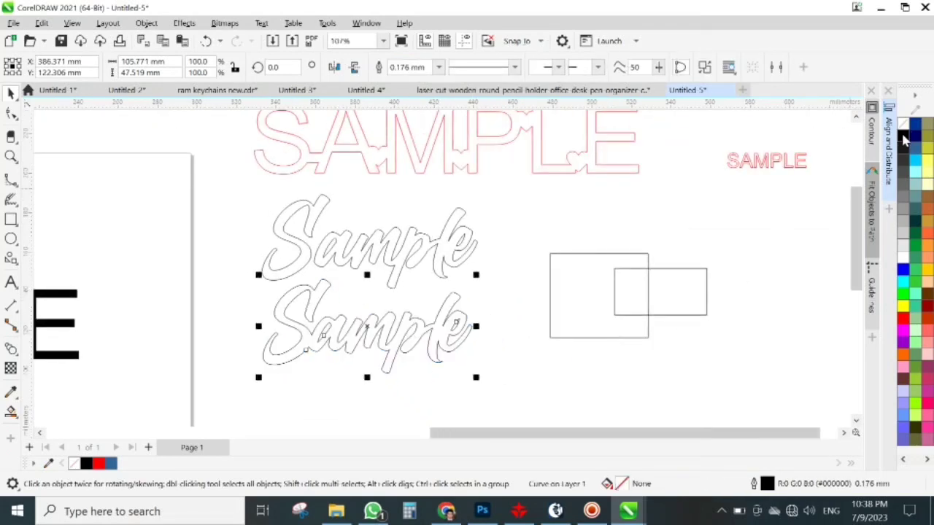
scroll(330, 364, up, 2)
scroll(330, 357, down, 1)
click(494, 279)
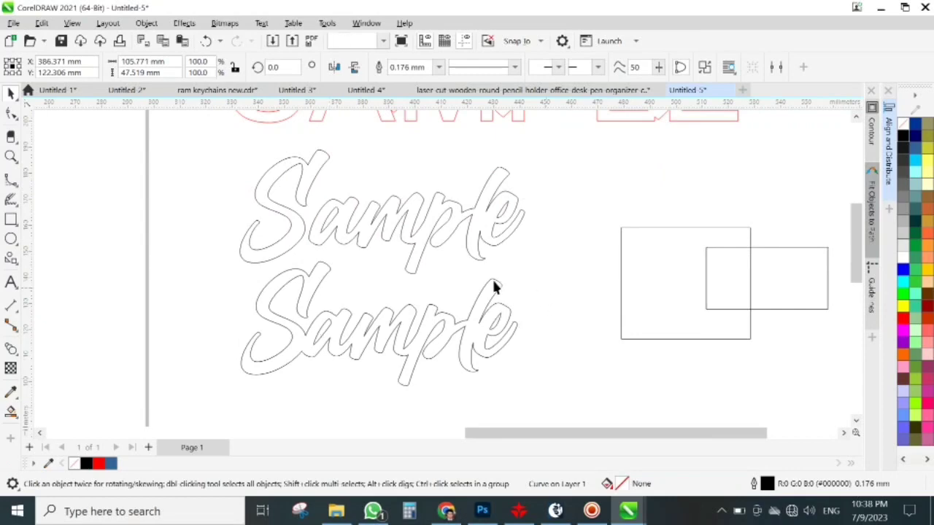
Step: Enlarge the small red SAMPLE text to about 150 mm wide and place it beside the upper script Sample, above the rectangles
scroll(428, 216, down, 2)
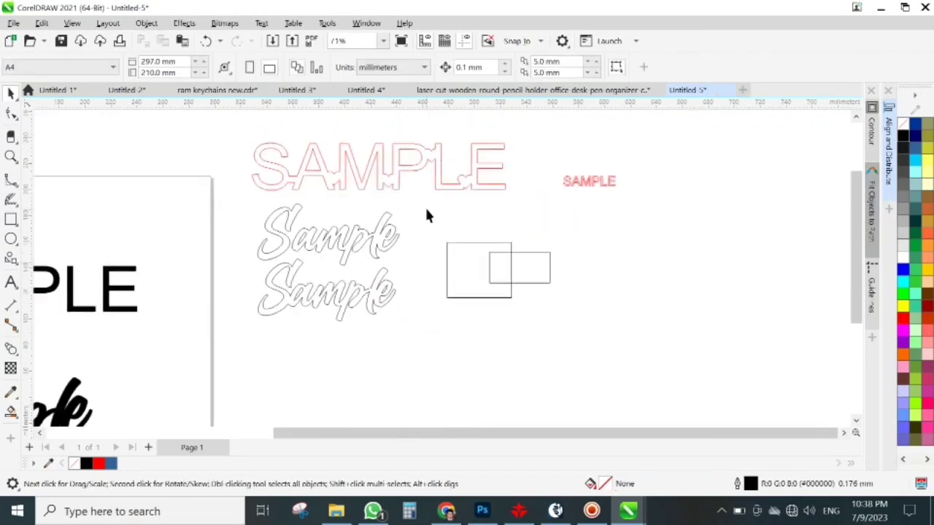
click(596, 183)
drag(618, 188, 500, 232)
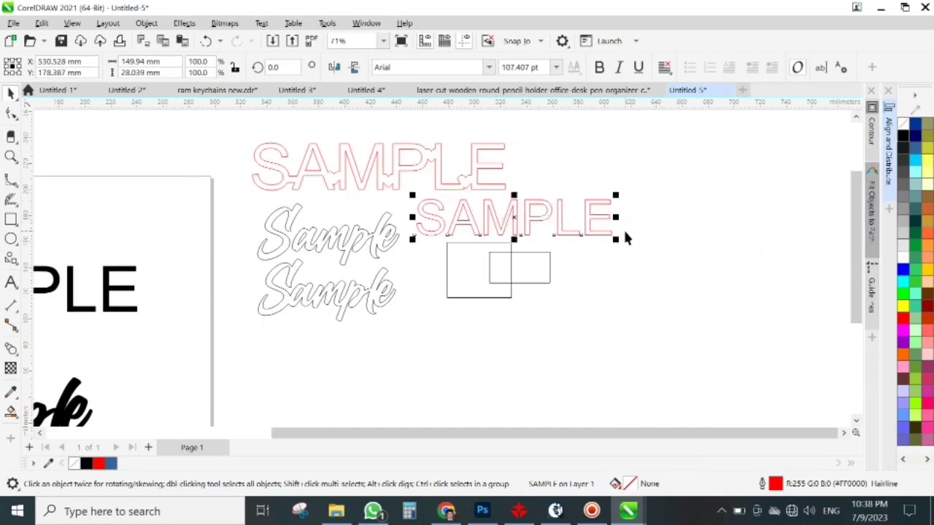
Step: Move the welded SAMPLE outline with heart bridges up and to the right, away from the other samples
drag(234, 346, 409, 254)
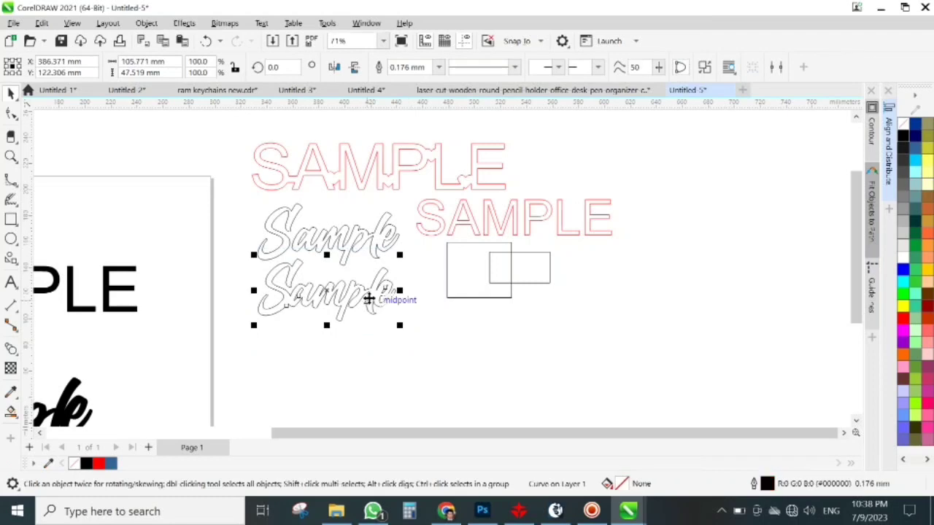
click(367, 167)
drag(367, 183, 395, 168)
click(622, 136)
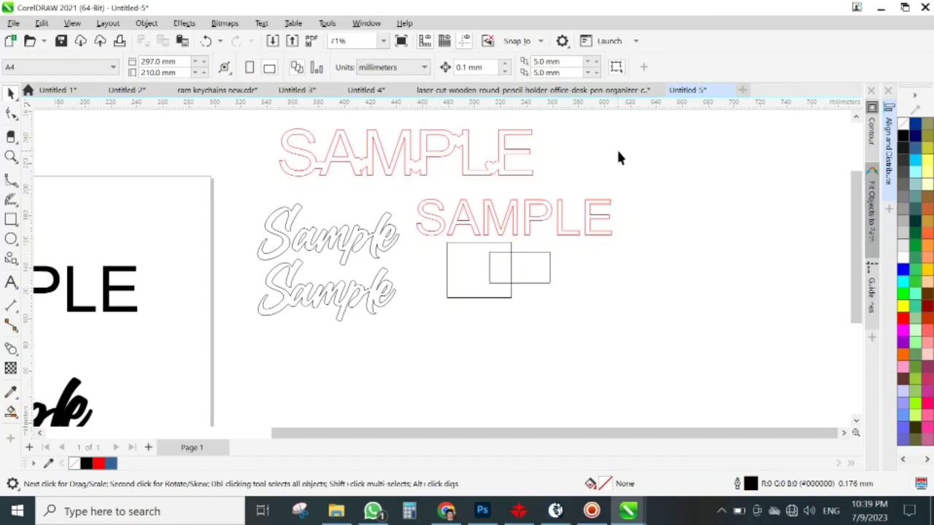
Step: Examine the welded SAMPLE outline with heart bridges by selecting it and checking its nodes against the surrounding samples
click(373, 157)
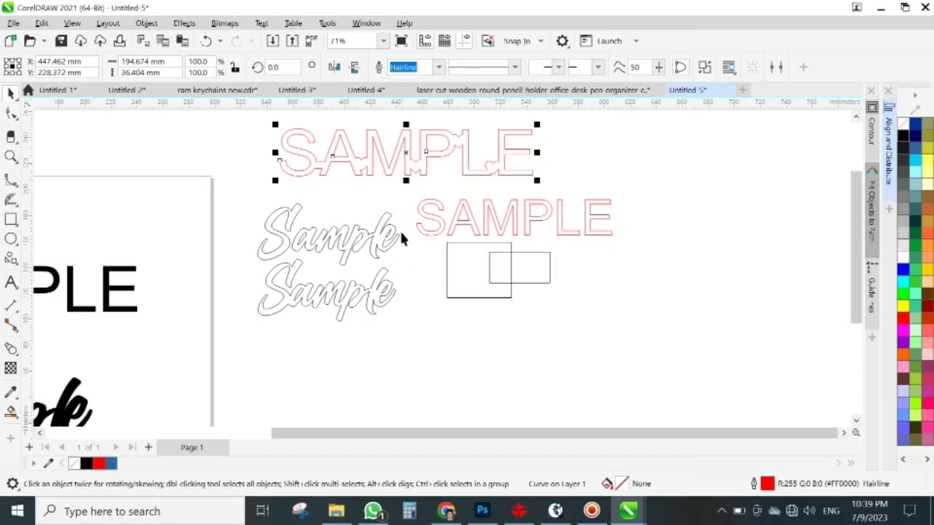
scroll(457, 293, down, 2)
click(471, 297)
scroll(352, 187, up, 3)
drag(257, 177, 579, 274)
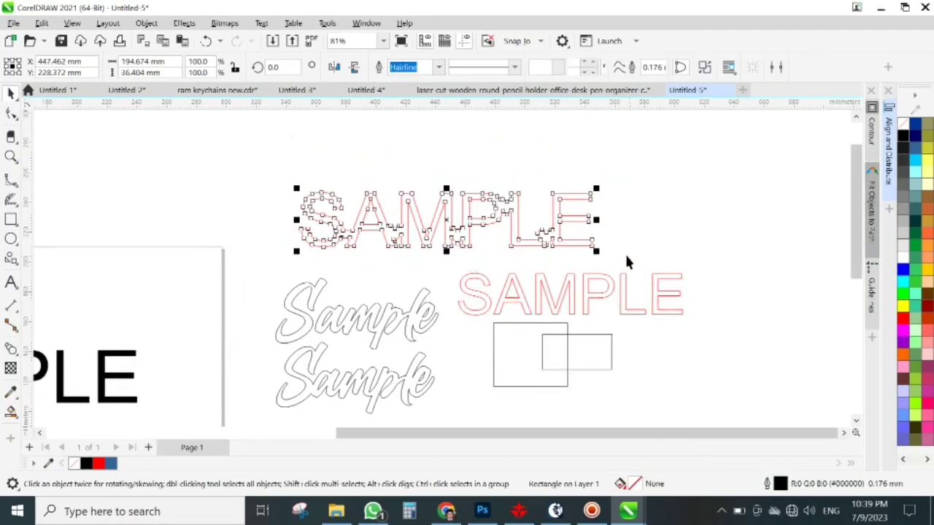
scroll(380, 226, up, 3)
scroll(343, 177, down, 2)
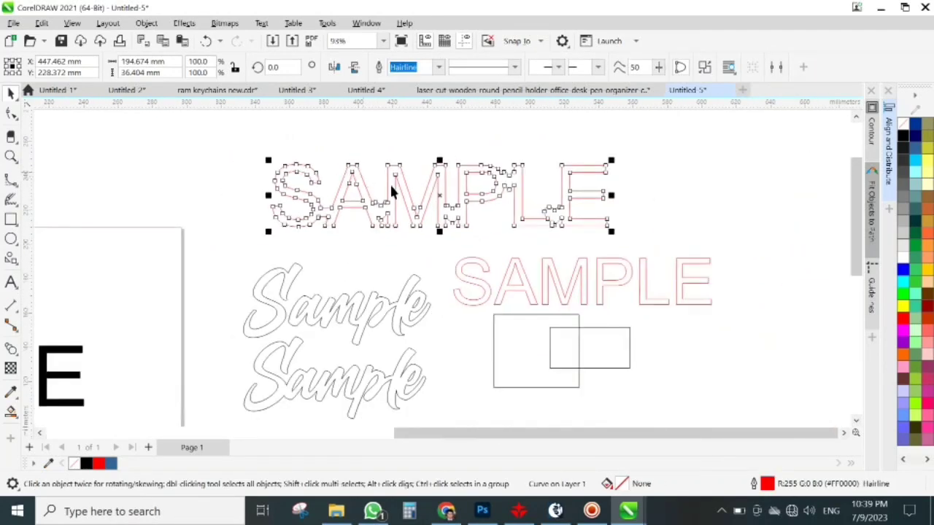
click(664, 202)
scroll(331, 261, down, 1)
scroll(333, 292, down, 2)
scroll(358, 271, up, 3)
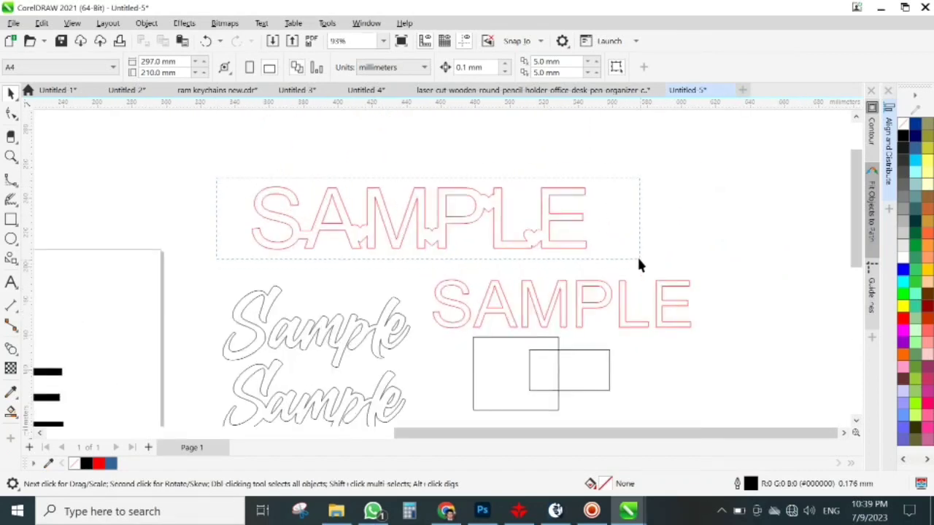
drag(638, 265, 637, 255)
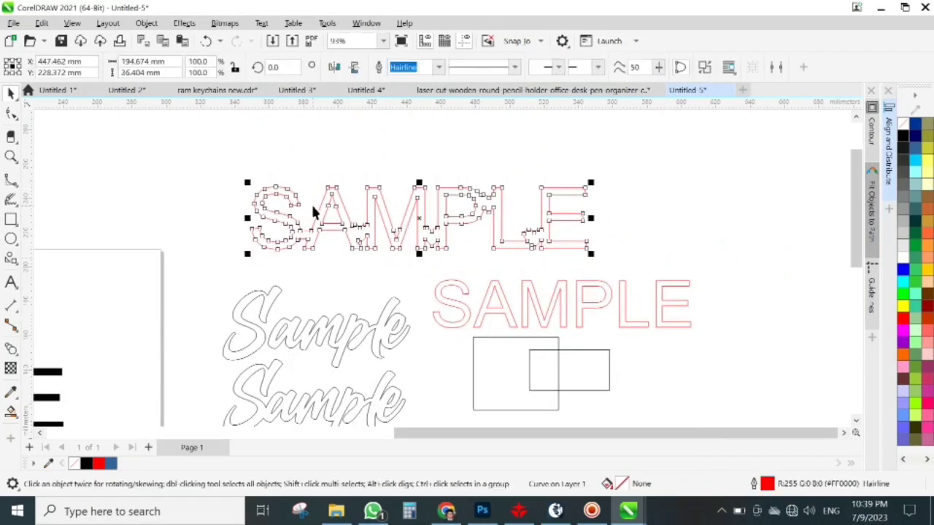
click(325, 142)
Step: Switch to File Explorer and open best couples.cdr from the HANGING folder inside co2 laser\OneDrive
click(337, 512)
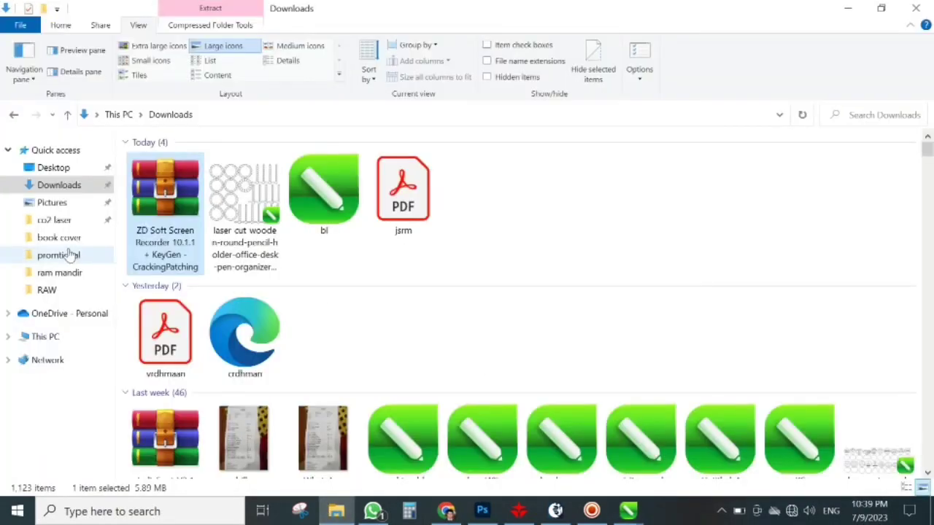
click(55, 220)
double_click(279, 168)
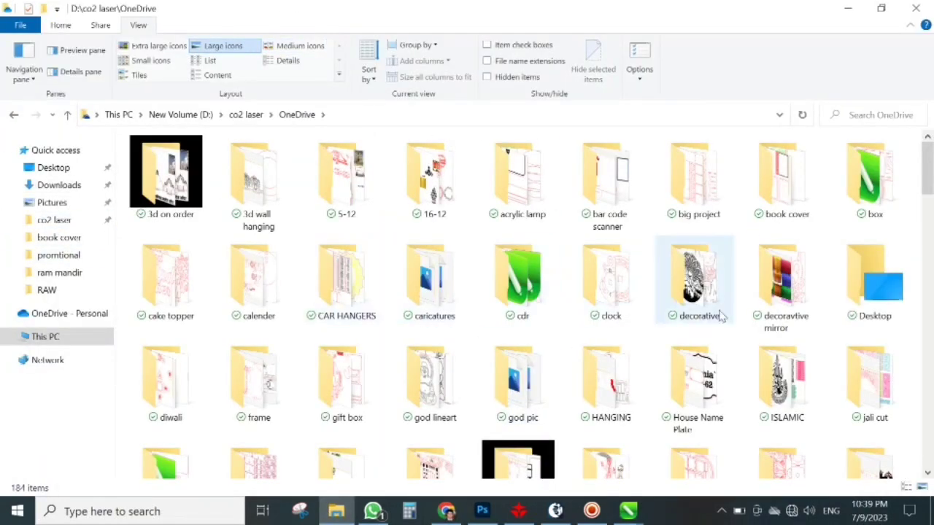
double_click(611, 398)
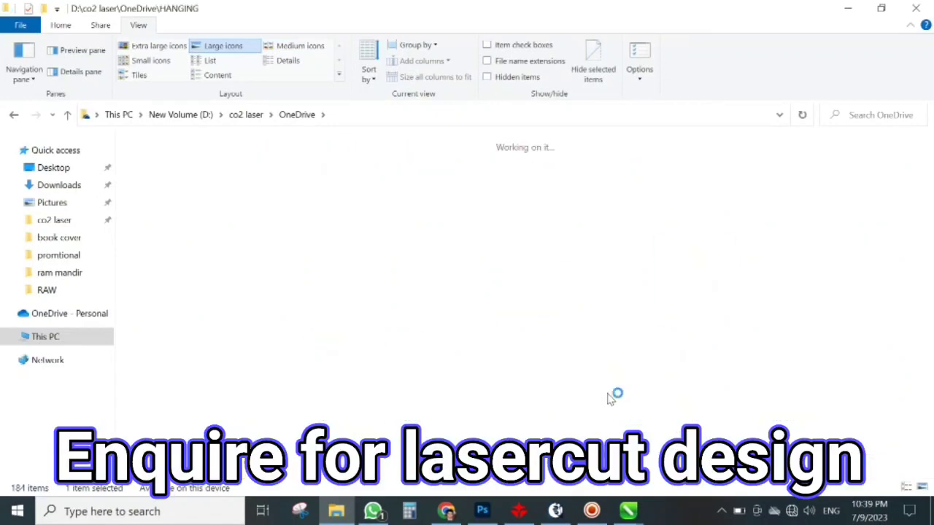
scroll(456, 350, down, 5)
scroll(454, 351, up, 2)
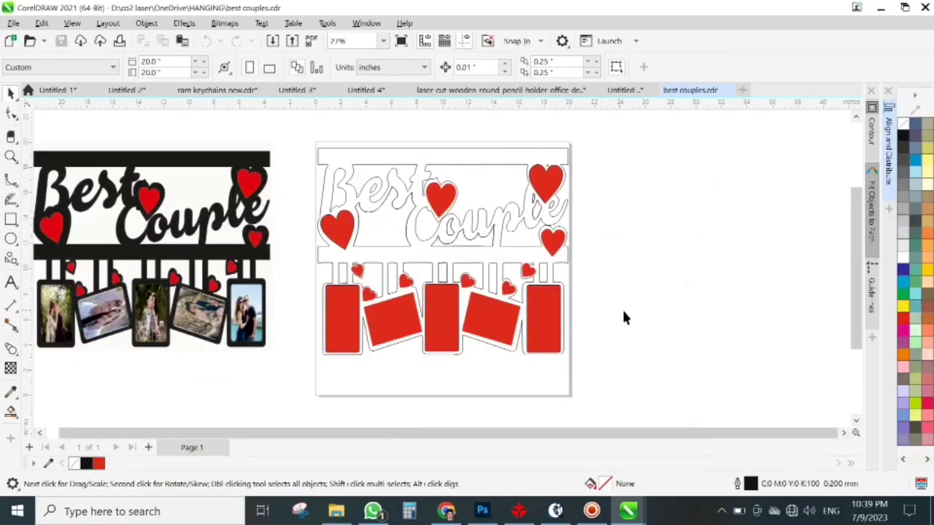
Step: Examine how letters, hearts and horizontal bars join in the Best Couple cutting outline and its reference picture
scroll(613, 319, down, 1)
scroll(473, 223, up, 2)
scroll(491, 264, up, 3)
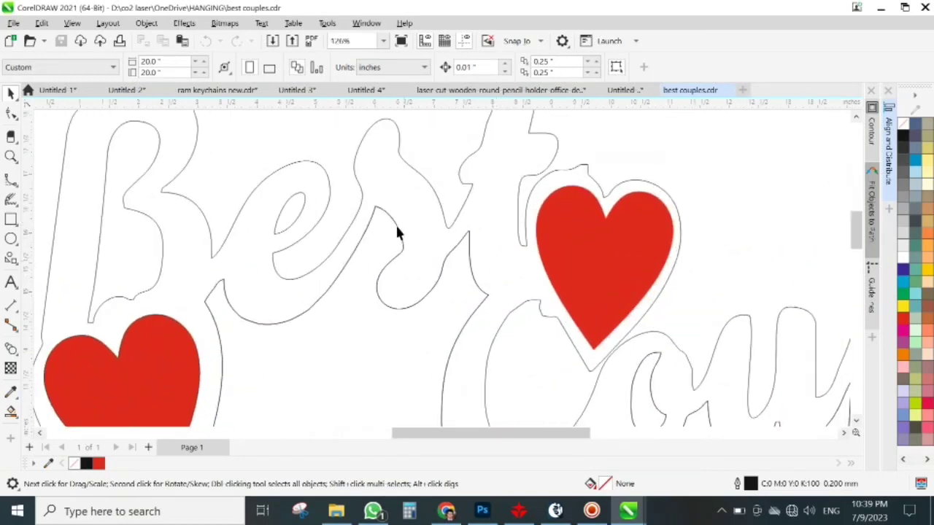
scroll(386, 307, down, 1)
scroll(507, 276, down, 1)
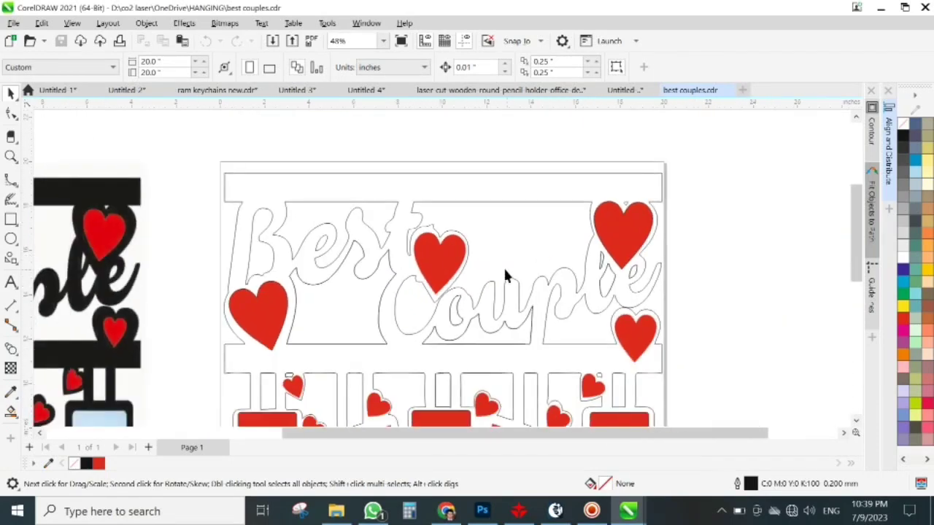
scroll(612, 276, down, 1)
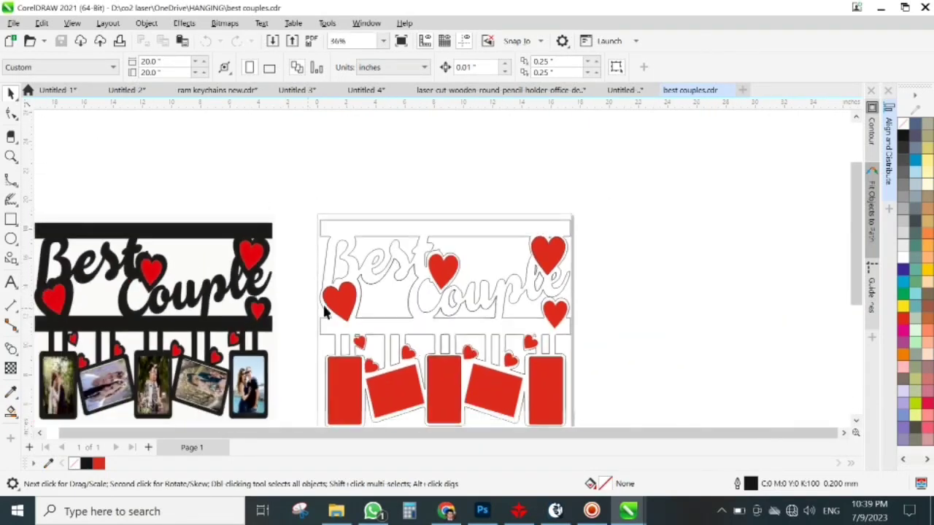
scroll(103, 290, up, 2)
scroll(370, 288, down, 1)
scroll(277, 236, up, 2)
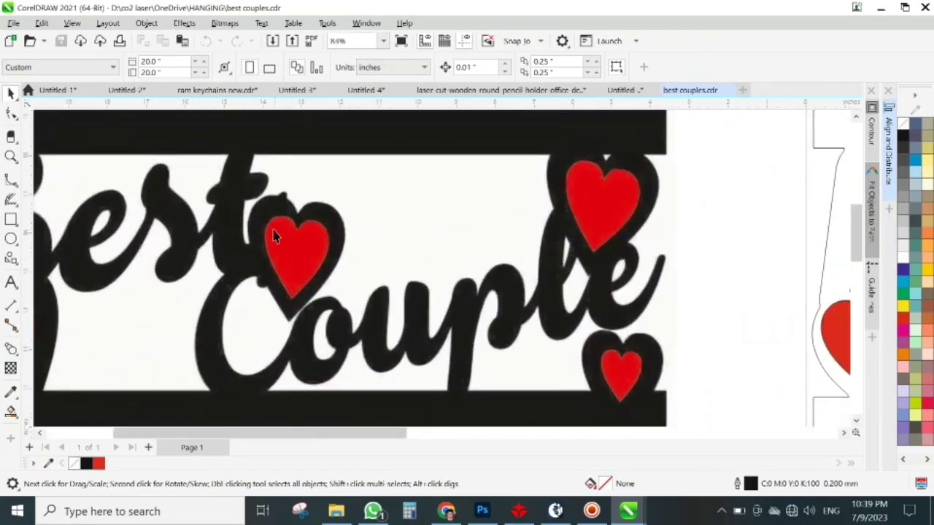
scroll(284, 310, down, 1)
scroll(249, 255, up, 1)
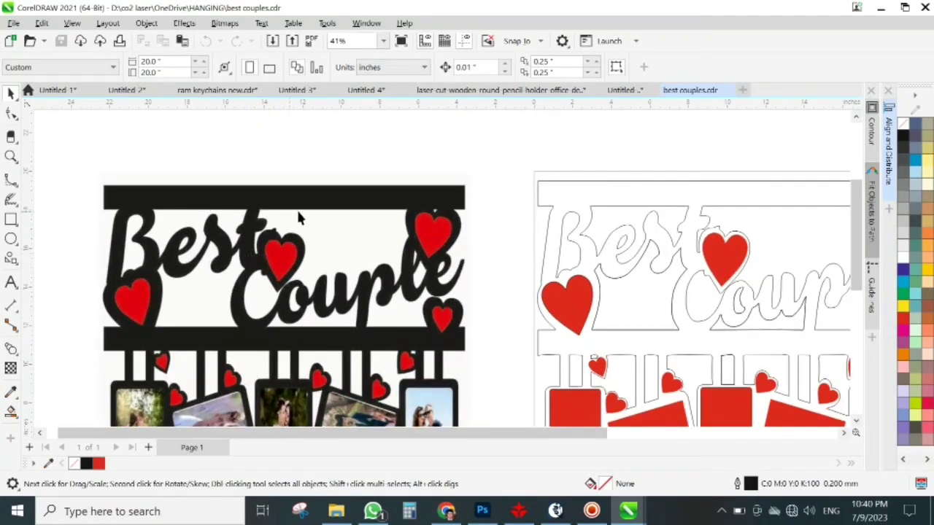
Step: Return to the Untitled-5 drawing and place the two overlapping rectangles apart, side by side below the red SAMPLE text
click(620, 91)
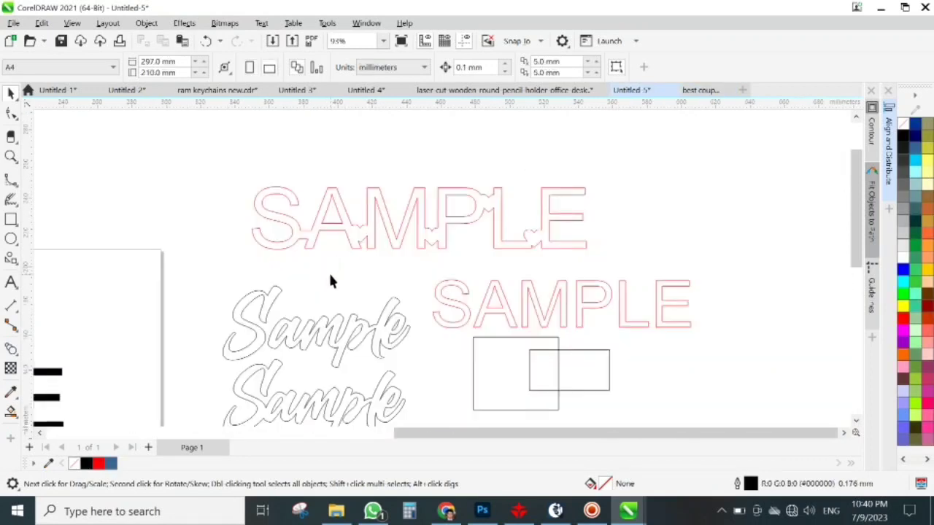
scroll(330, 281, down, 1)
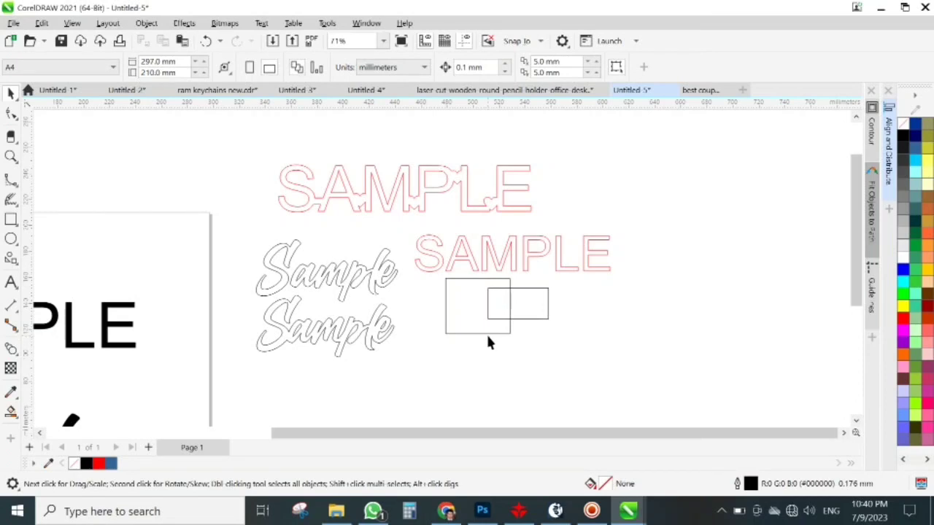
scroll(467, 299, down, 1)
scroll(456, 291, up, 2)
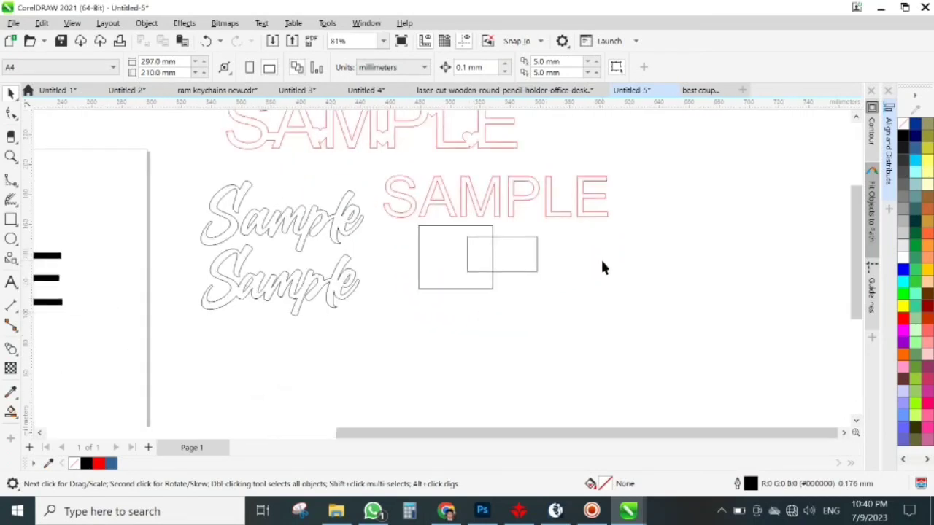
scroll(437, 208, up, 1)
scroll(439, 209, down, 2)
drag(488, 277, 595, 309)
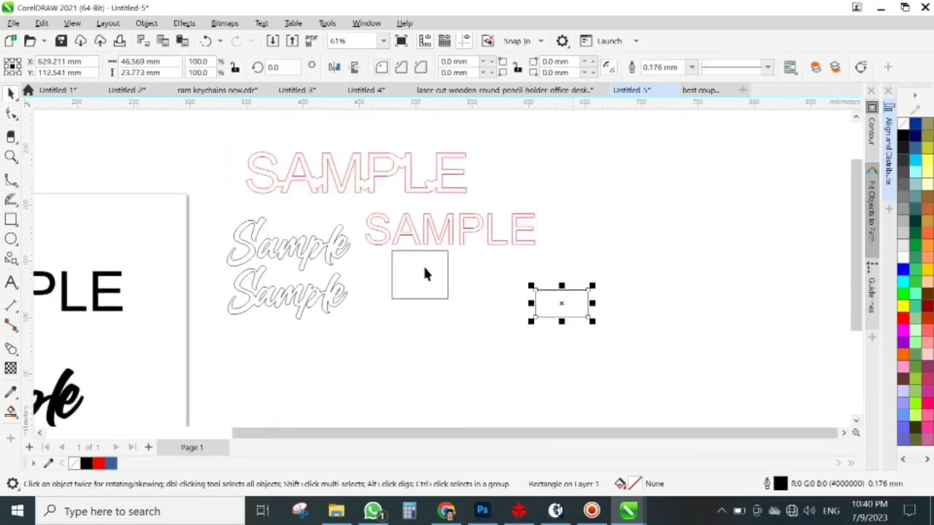
drag(426, 271, 437, 313)
drag(572, 319, 516, 330)
click(567, 269)
drag(387, 369, 394, 363)
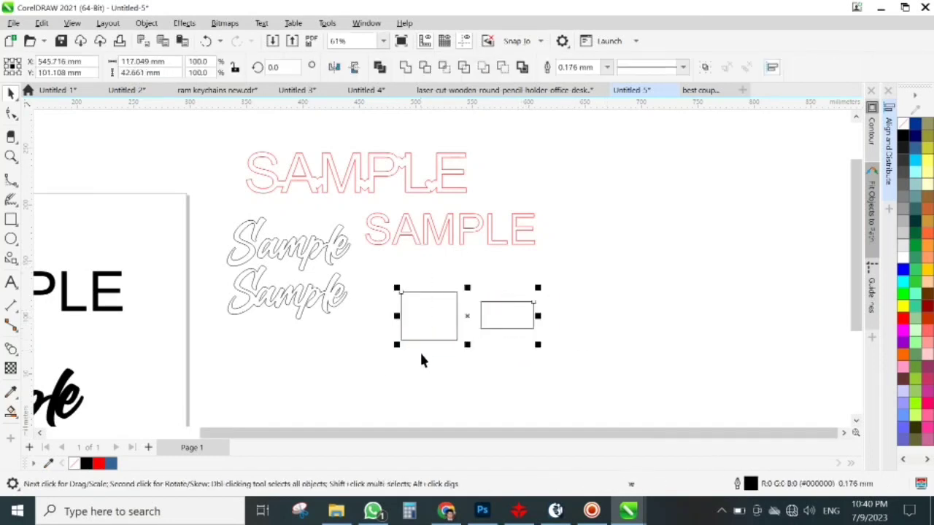
click(372, 321)
scroll(443, 314, up, 2)
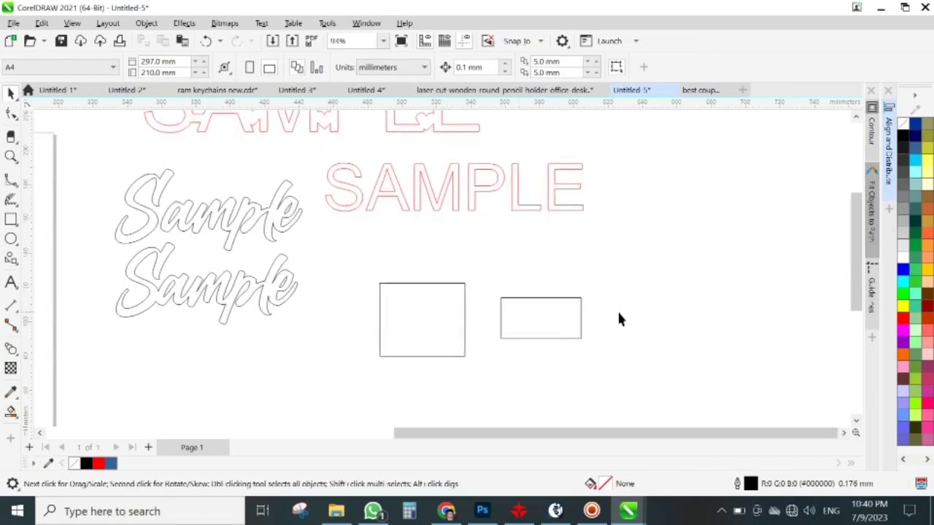
Step: Move the small rectangle to overlap the large rectangle's right edge, and duplicate the overlapping pair to the right
drag(517, 323, 492, 328)
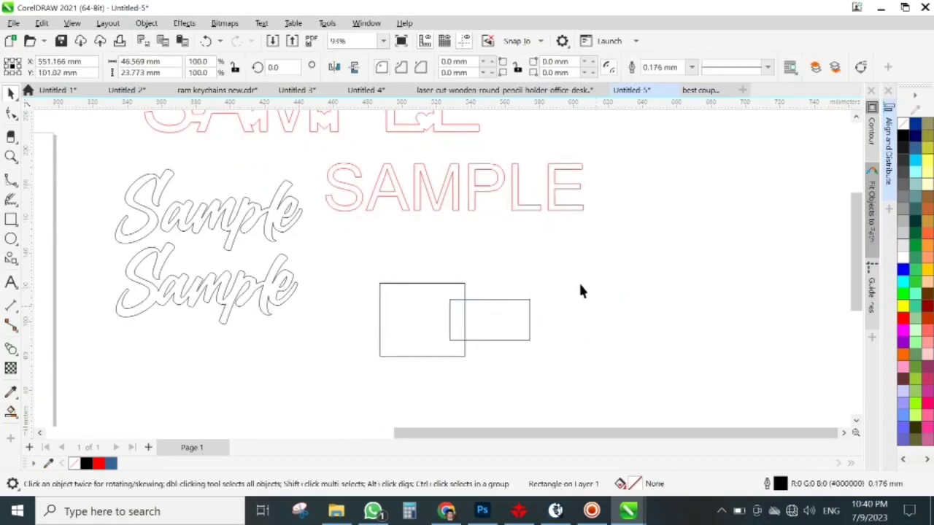
drag(575, 260, 340, 363)
click(638, 311)
scroll(396, 347, down, 2)
scroll(463, 309, up, 2)
drag(516, 295, 316, 380)
drag(394, 344, 548, 340)
right_click(549, 339)
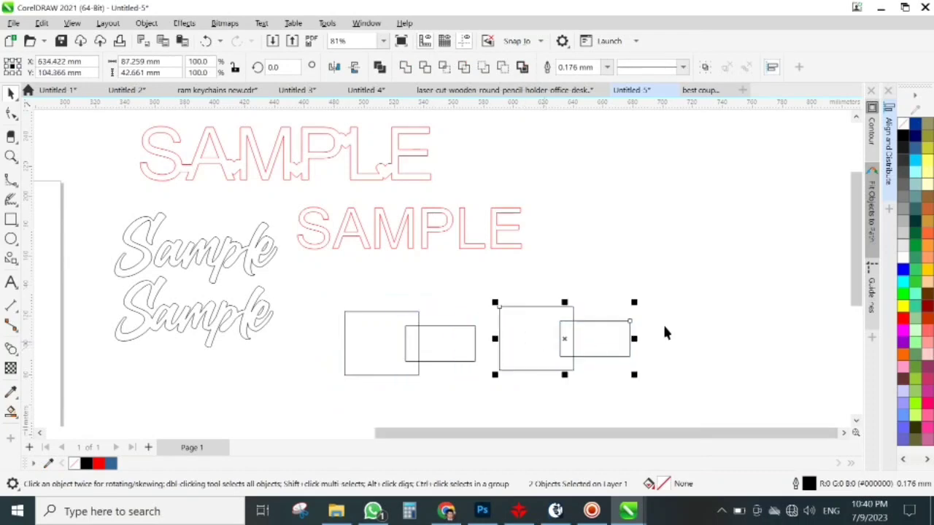
Step: Weld the original overlapping rectangle pair into one contour
click(663, 323)
drag(327, 395, 328, 395)
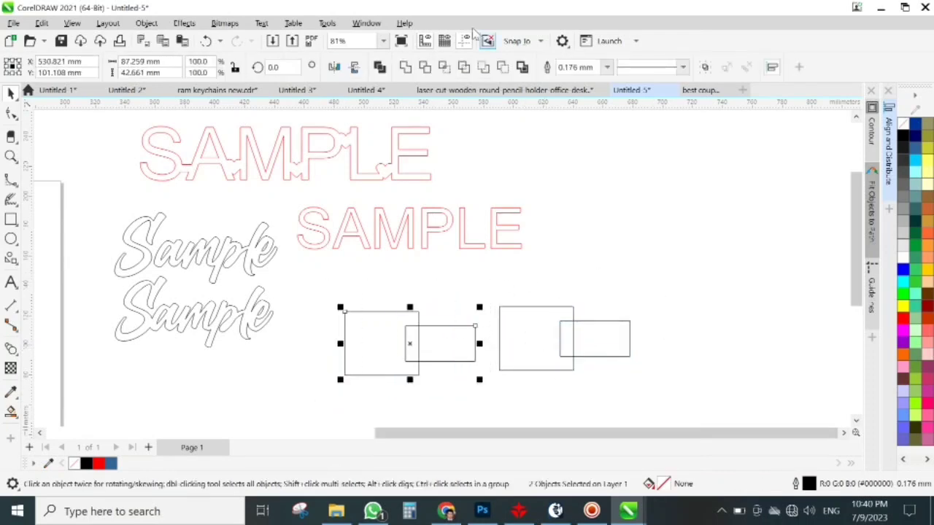
click(405, 67)
click(650, 332)
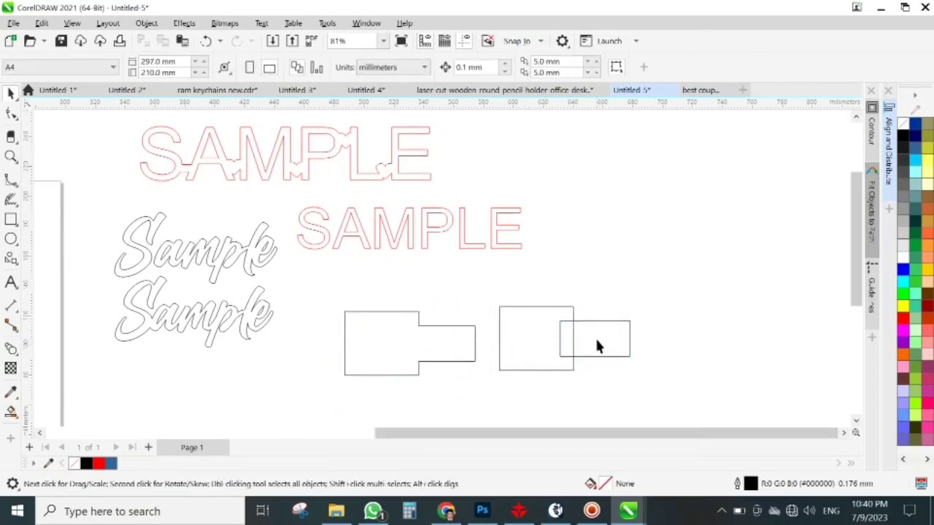
Step: Separate the duplicated rectangles, combine them into one curve and move it up and to the right
drag(597, 346, 637, 346)
drag(707, 291, 485, 394)
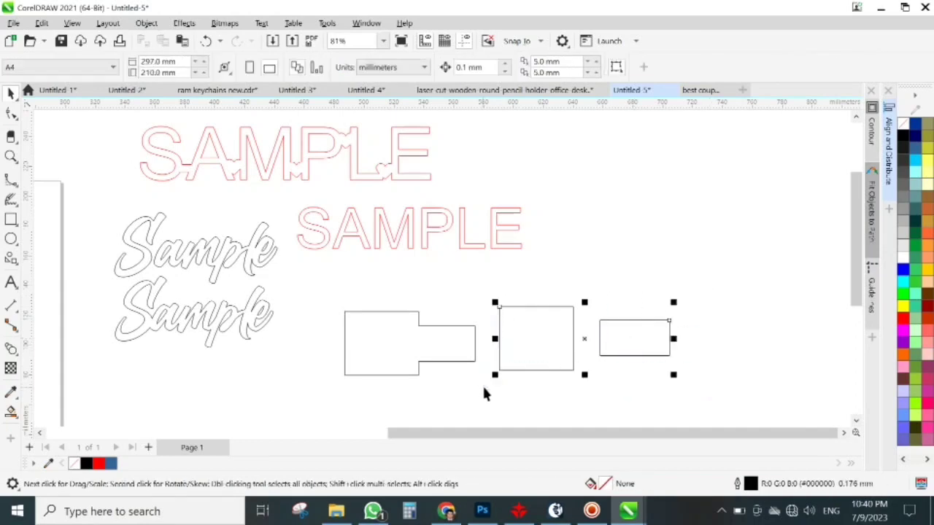
click(634, 237)
scroll(519, 325, down, 2)
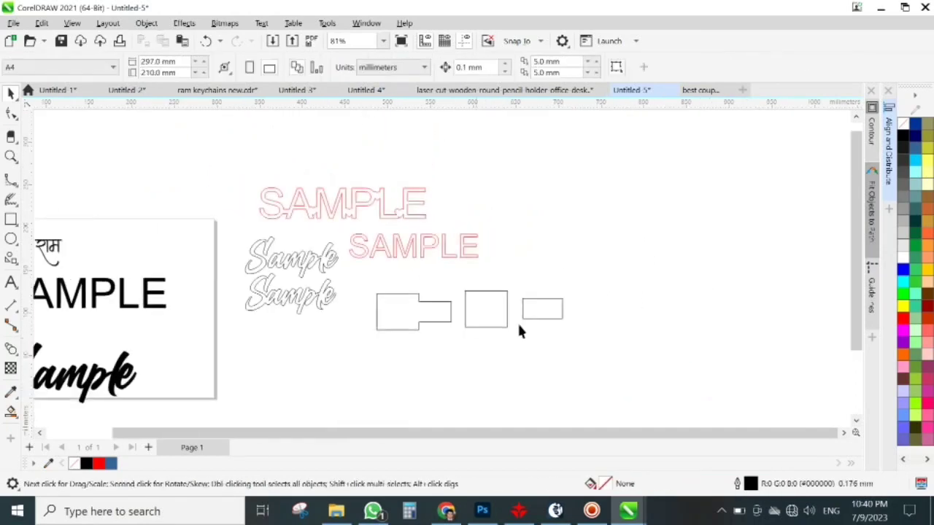
scroll(519, 326, up, 2)
click(496, 302)
drag(505, 293, 571, 256)
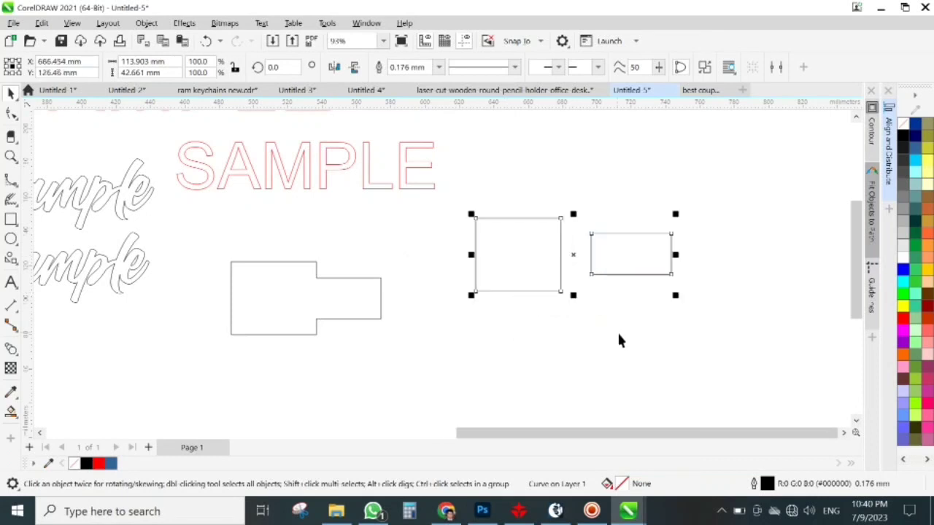
Step: Break the combined rectangle curve apart and move the small rectangle down and to the right
click(314, 294)
right_click(507, 246)
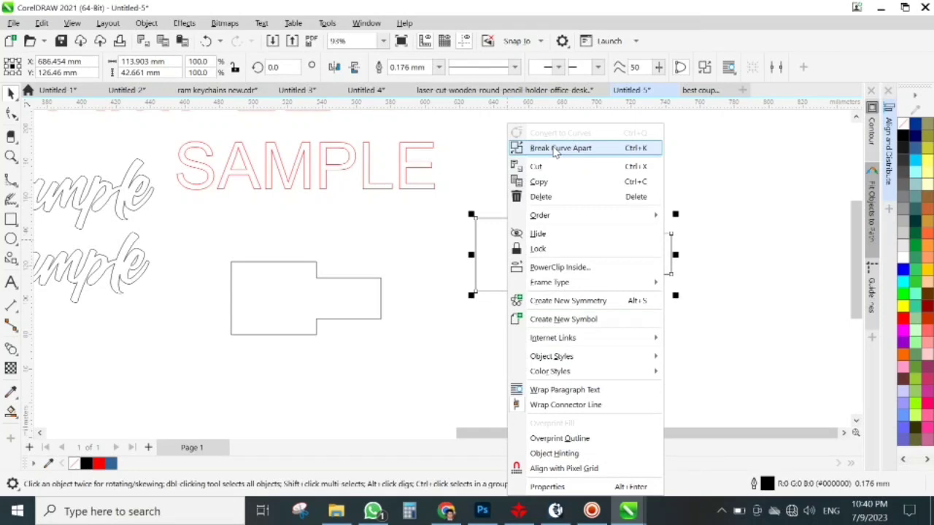
click(555, 152)
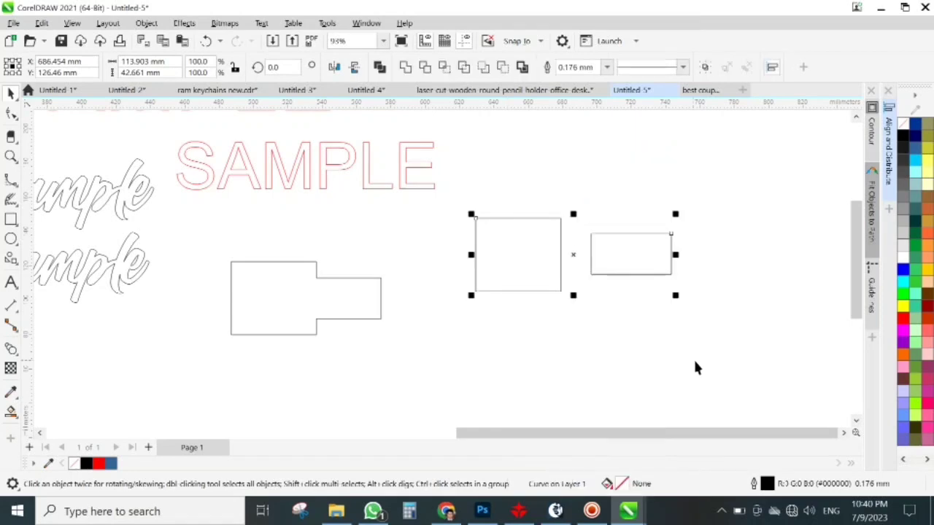
click(694, 359)
drag(638, 251, 665, 301)
click(568, 344)
Step: Duplicate the SAMPLE outline with heart bridges into the empty area above the separated rectangles
scroll(396, 241, down, 1)
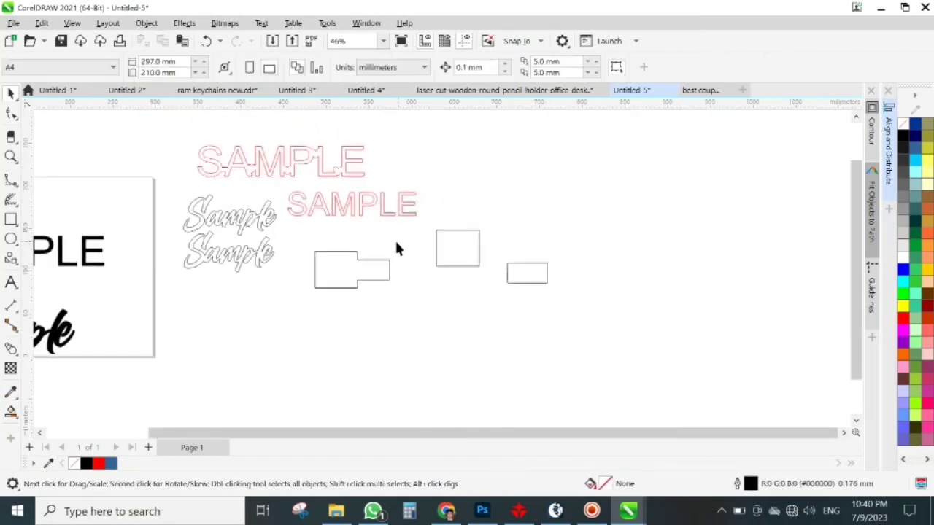
scroll(341, 213, up, 2)
click(325, 191)
scroll(282, 291, down, 1)
scroll(276, 206, up, 1)
drag(269, 170, 705, 217)
scroll(586, 240, down, 2)
scroll(586, 241, up, 2)
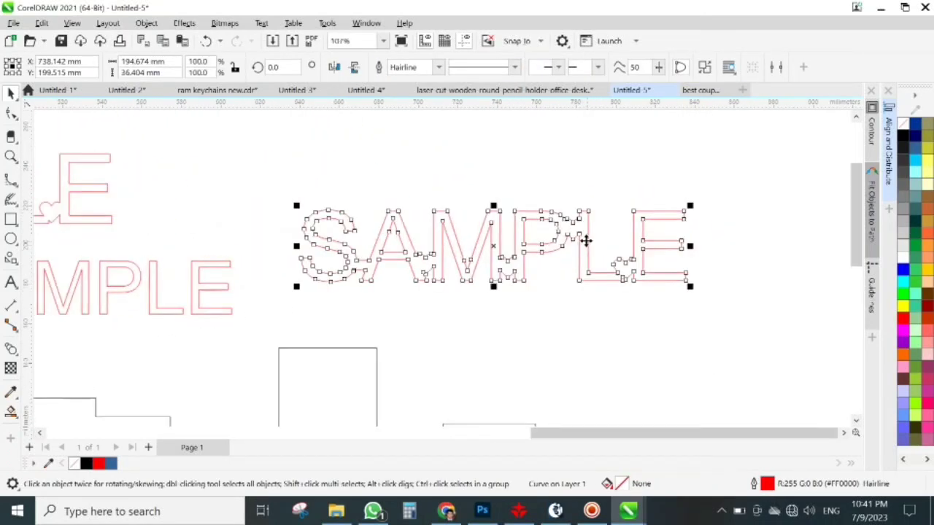
Step: Break the duplicated SAMPLE curve apart and move its outer contour away from the inner A and P shapes
right_click(578, 237)
click(606, 148)
drag(435, 262, 569, 361)
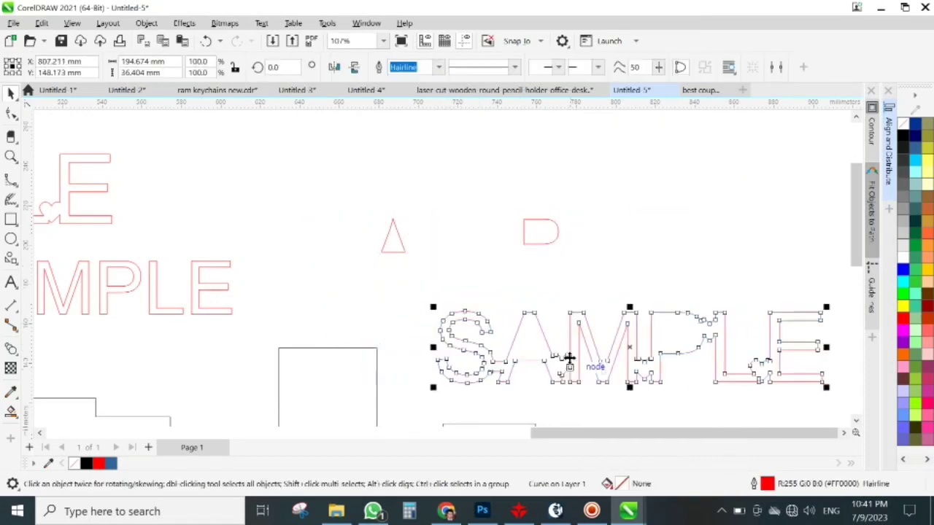
drag(573, 193, 327, 297)
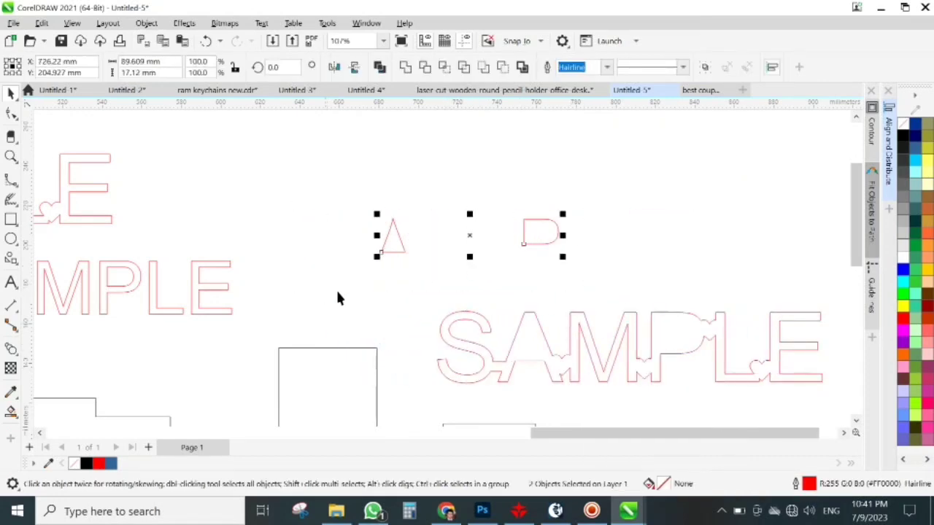
Step: Move the duplicate's outer contour back around the inner A and P shapes
drag(635, 372, 505, 267)
click(569, 309)
scroll(545, 266, down, 4)
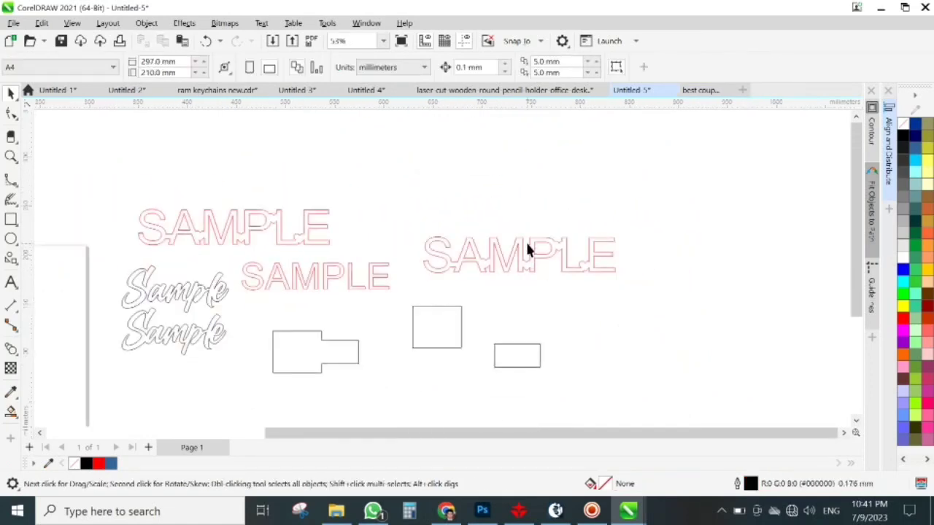
scroll(365, 287, up, 2)
scroll(443, 271, down, 2)
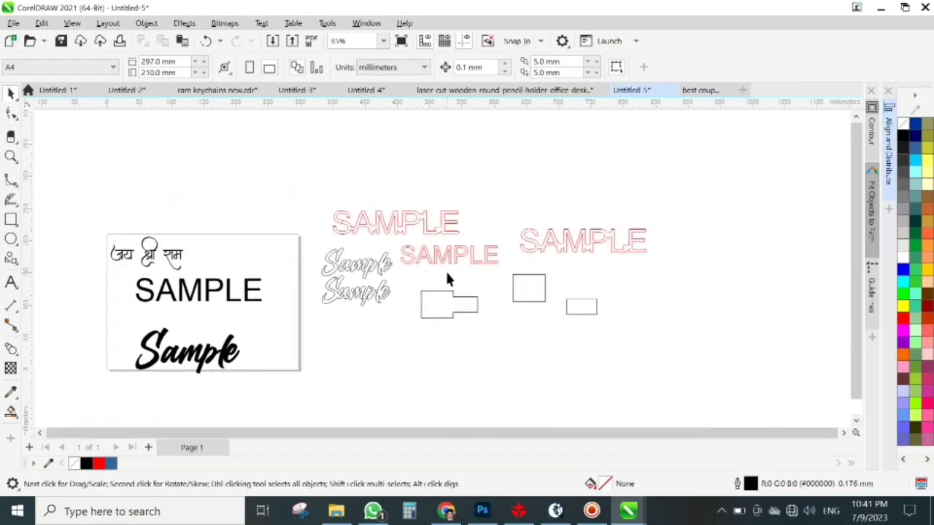
drag(313, 187, 678, 332)
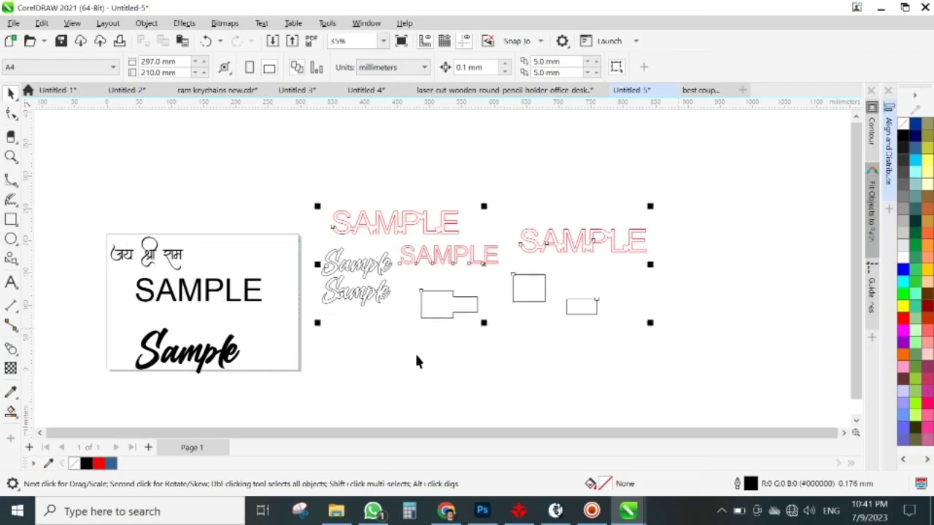
click(417, 361)
scroll(426, 248, up, 1)
scroll(392, 269, down, 1)
scroll(392, 269, up, 1)
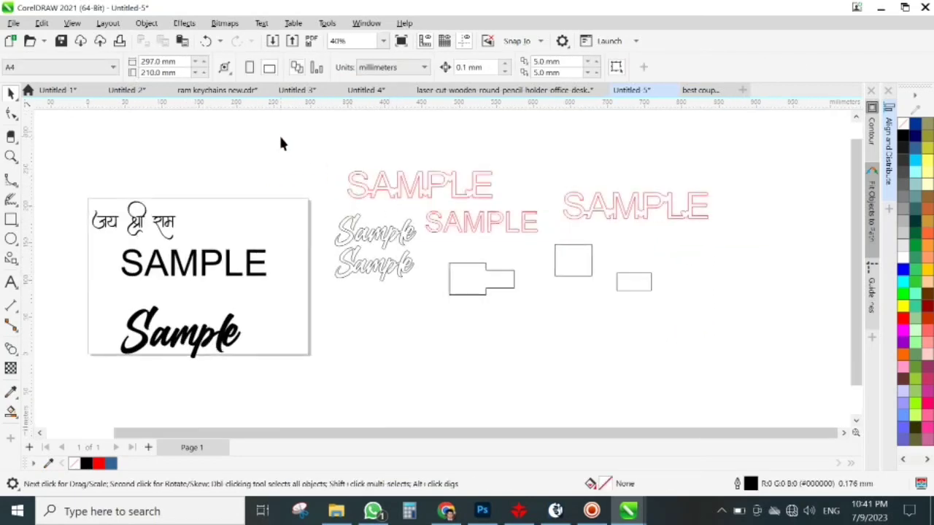
drag(280, 144, 753, 313)
click(401, 367)
Step: Switch to WhatsApp and open the latest wooden anniversary frame photo from the Laser World group chat
click(373, 511)
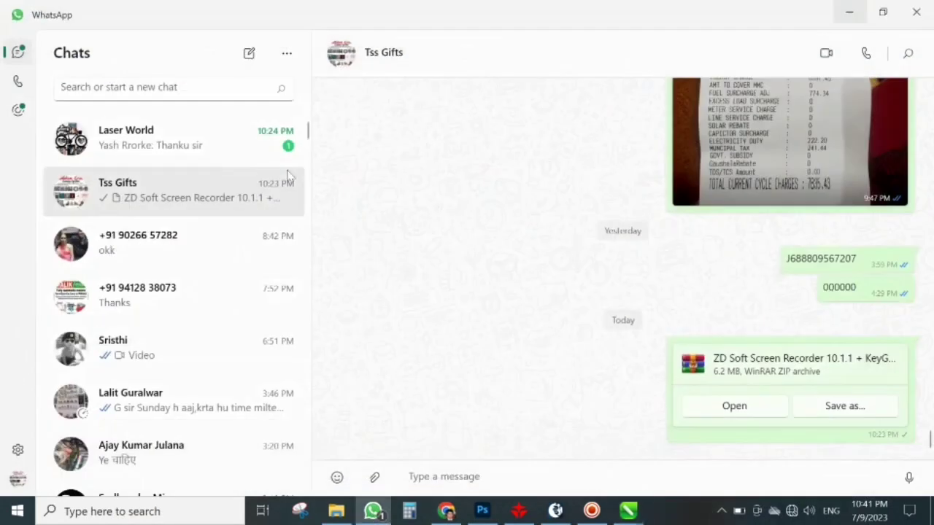
click(186, 146)
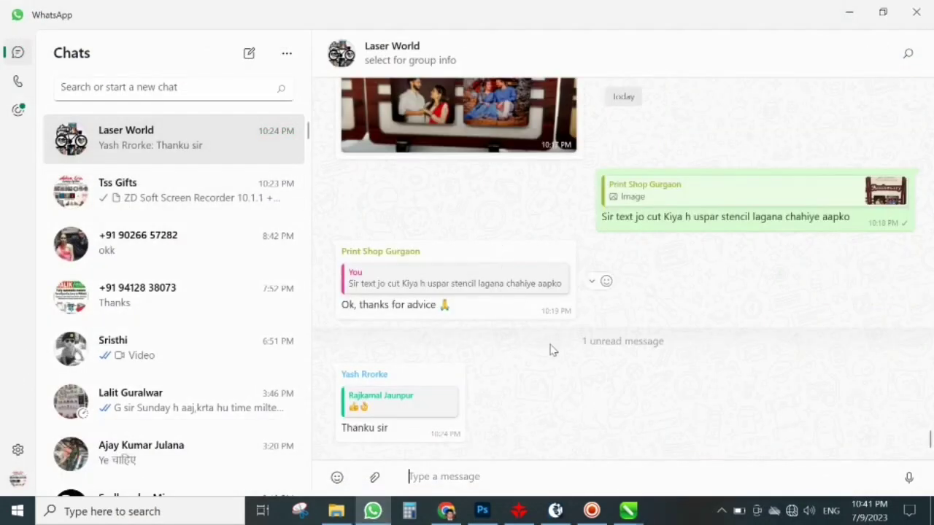
scroll(553, 350, up, 5)
click(555, 306)
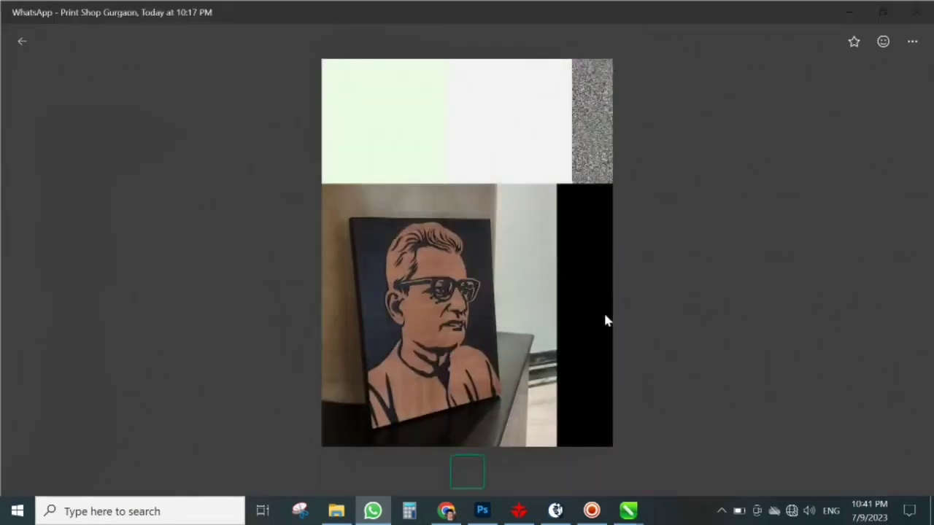
Step: Examine up close how the cut-out "Annivesary" letters are made in the frame photo, and return to CorelDRAW
scroll(471, 228, up, 5)
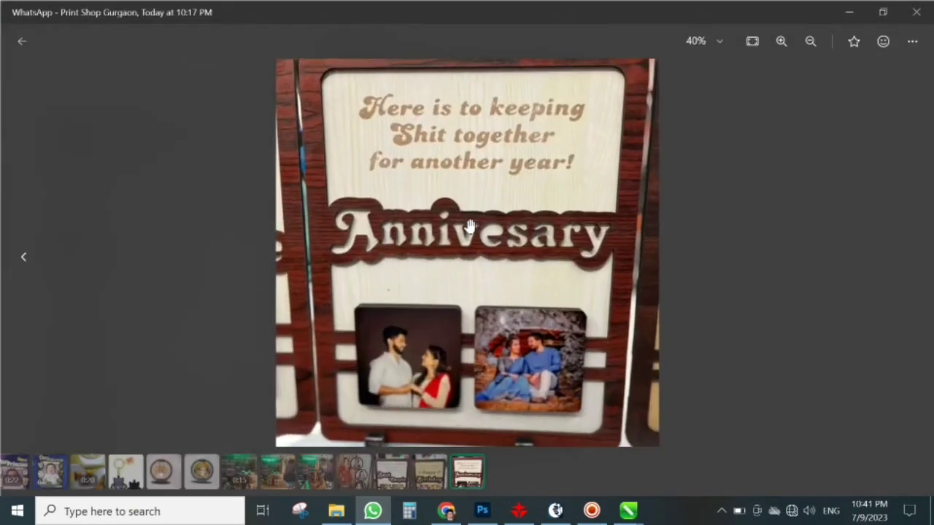
scroll(471, 228, up, 2)
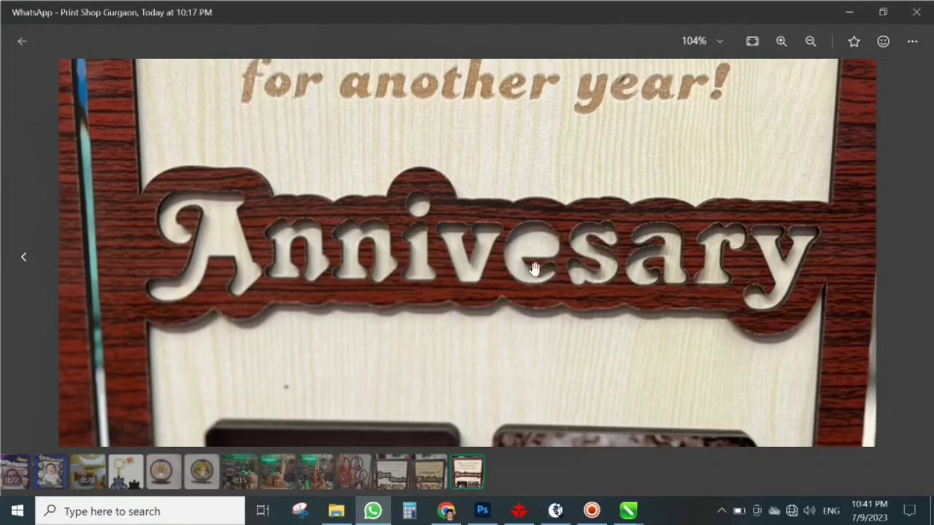
drag(546, 238, 527, 354)
scroll(409, 202, down, 3)
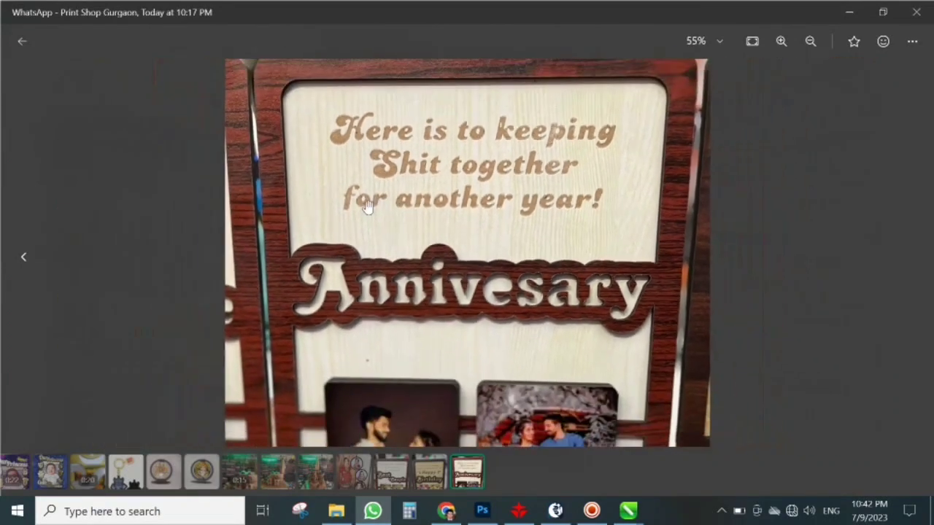
scroll(369, 207, down, 2)
scroll(561, 388, up, 2)
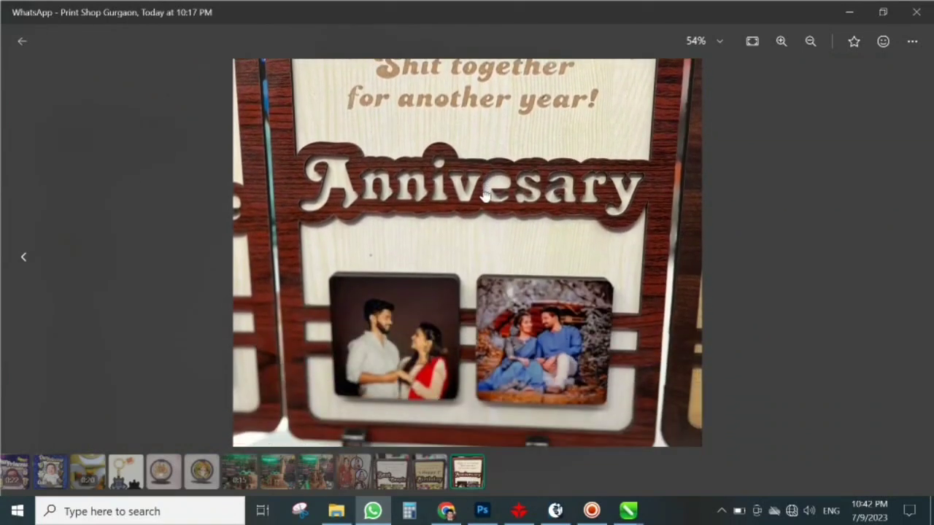
scroll(506, 208, up, 4)
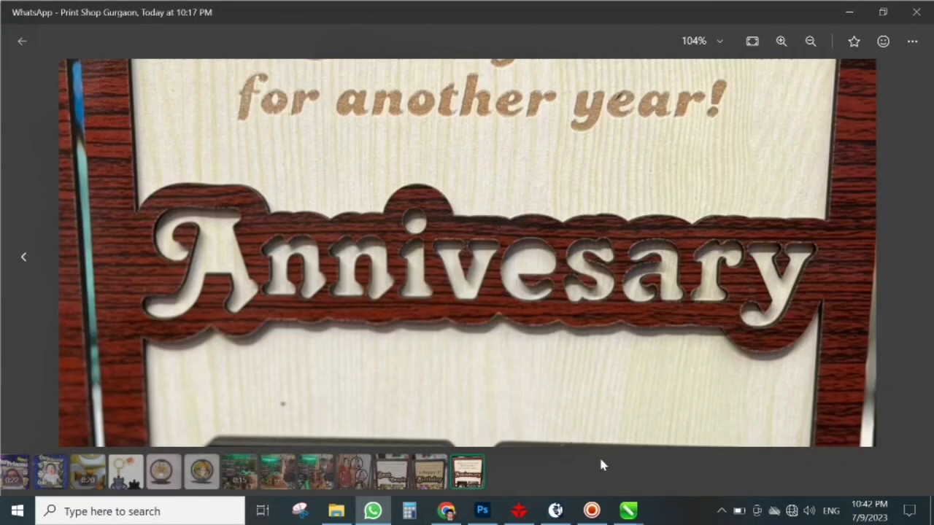
click(632, 506)
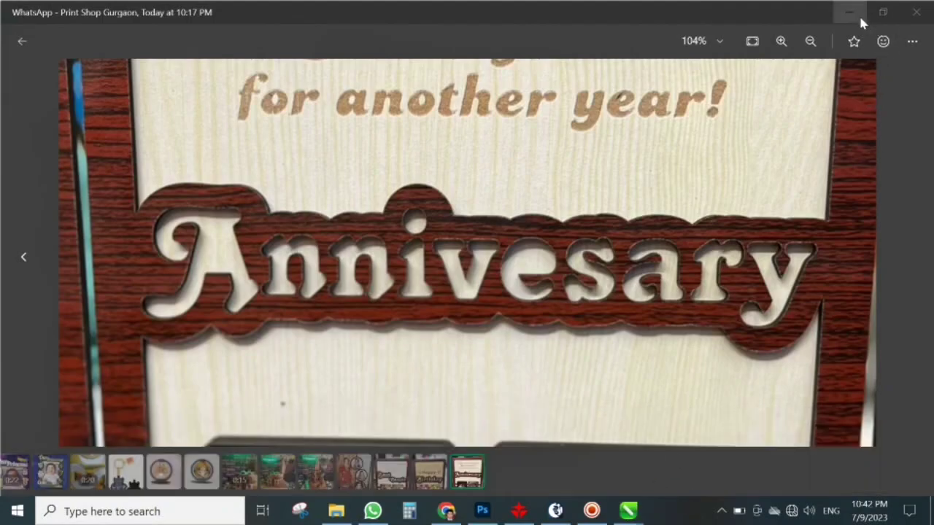
click(860, 22)
Step: Duplicate the plain red SAMPLE outline into the empty area below the two script Sample outlines
scroll(508, 340, down, 1)
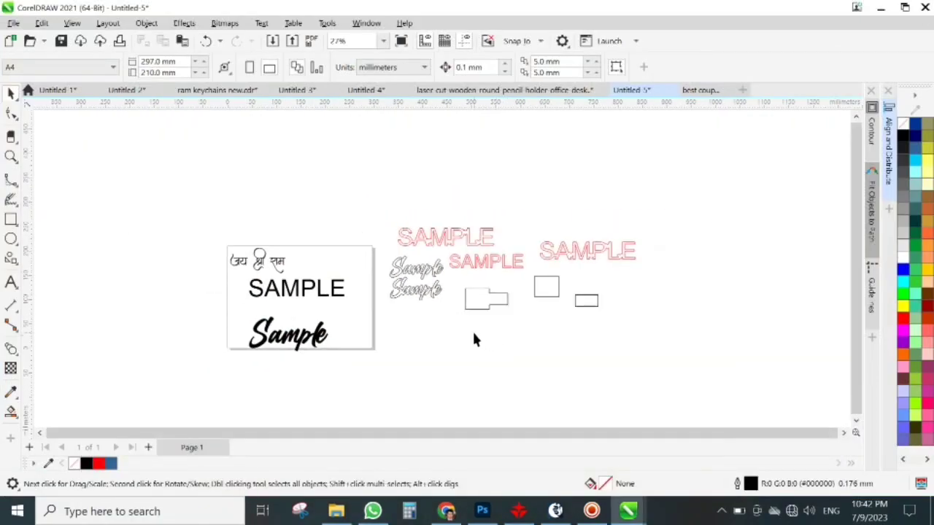
scroll(472, 335, up, 2)
scroll(328, 345, down, 1)
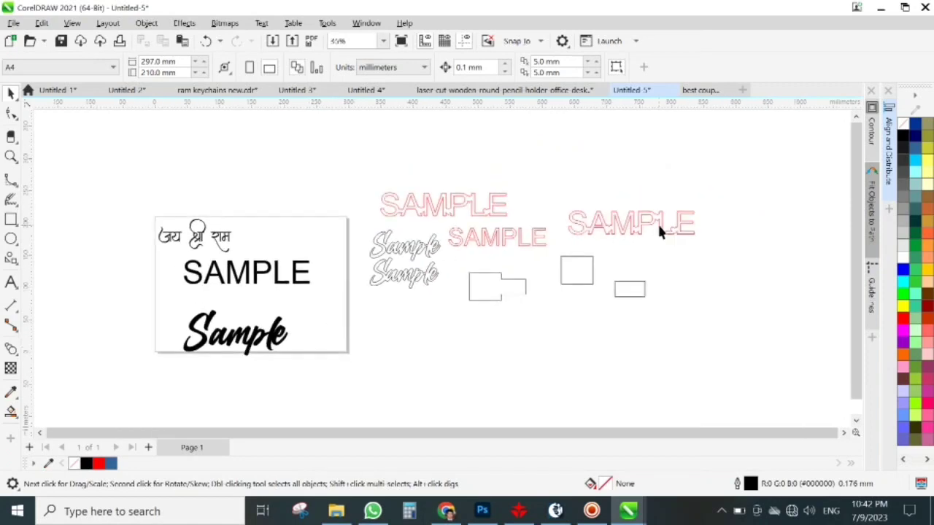
scroll(550, 252, up, 1)
click(506, 232)
drag(502, 230, 434, 365)
scroll(404, 361, up, 2)
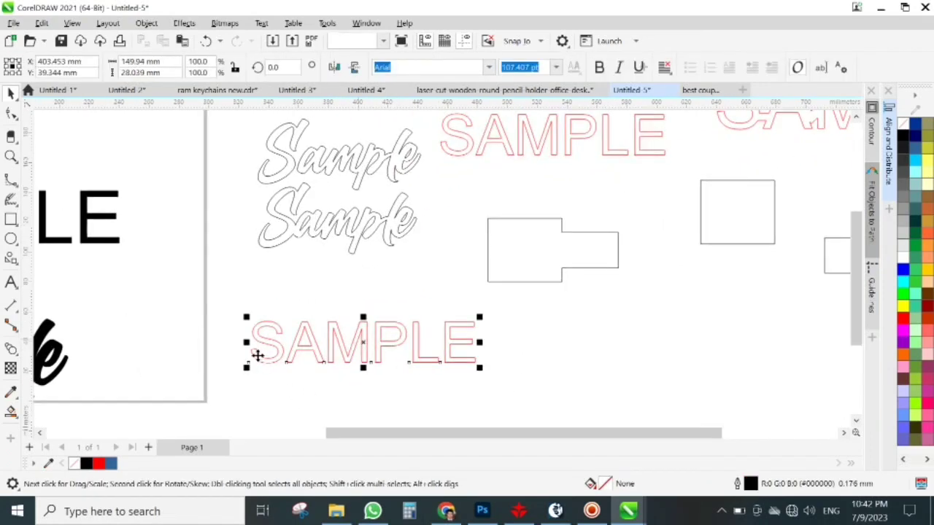
scroll(257, 352, up, 3)
scroll(314, 321, down, 1)
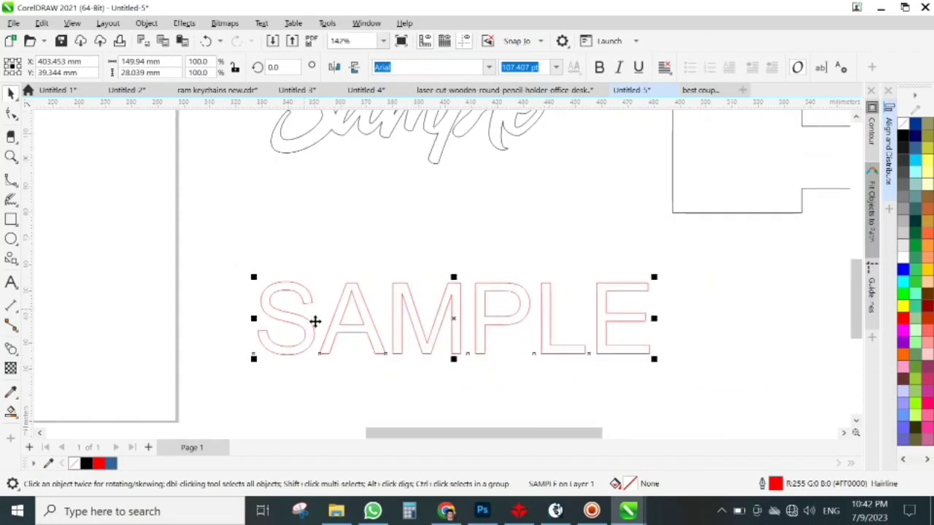
click(403, 382)
Step: Draw a small bridge rectangle about 4 × 7.4 mm across the crossbar of the A in the SAMPLE copy
scroll(311, 310, up, 1)
scroll(410, 292, down, 5)
scroll(304, 310, up, 2)
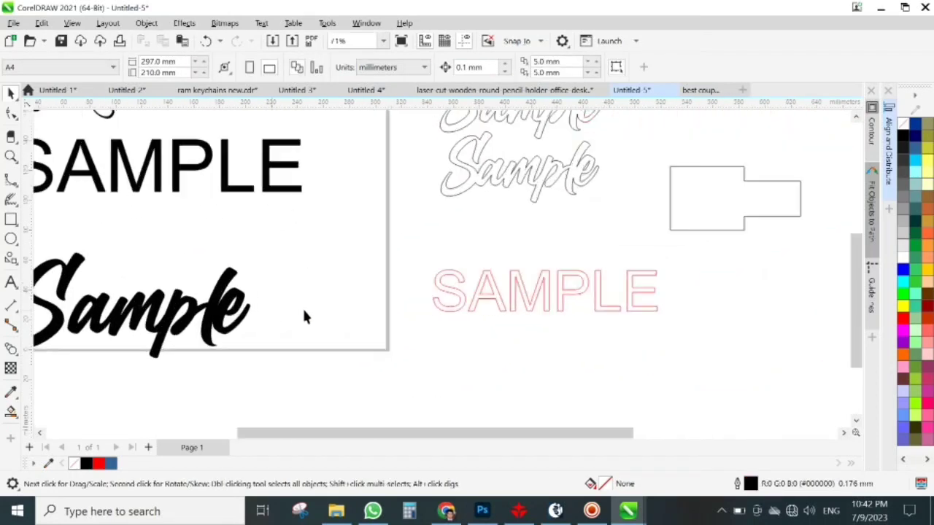
scroll(478, 376, up, 1)
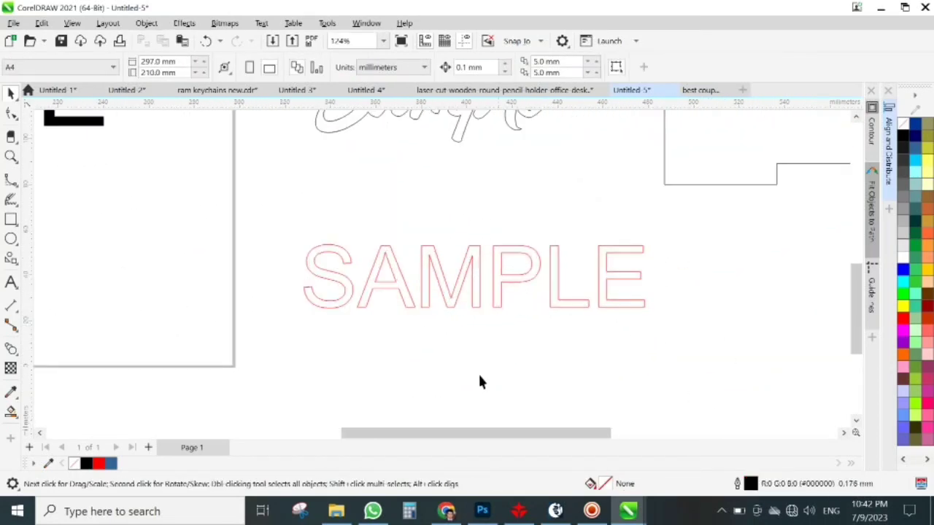
scroll(593, 305, down, 1)
scroll(589, 308, up, 2)
scroll(131, 359, up, 4)
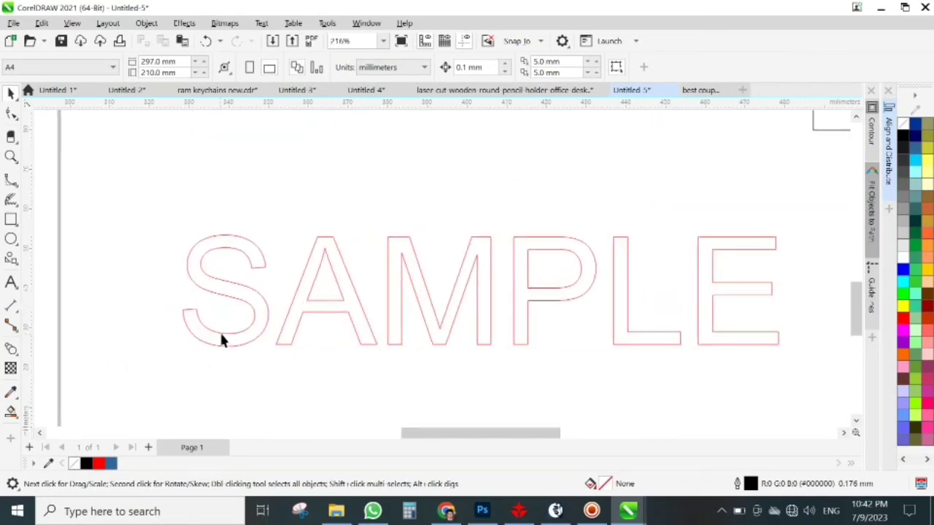
click(11, 220)
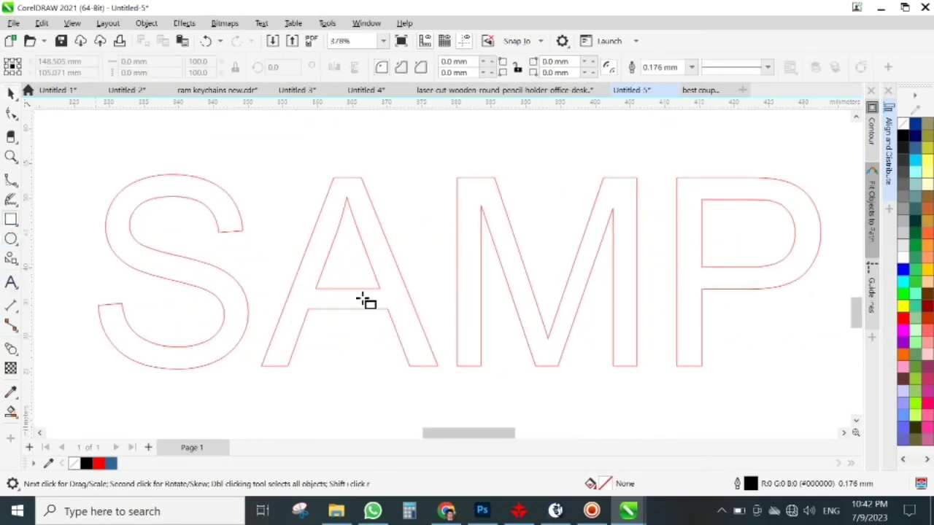
drag(360, 274, 325, 334)
key(space)
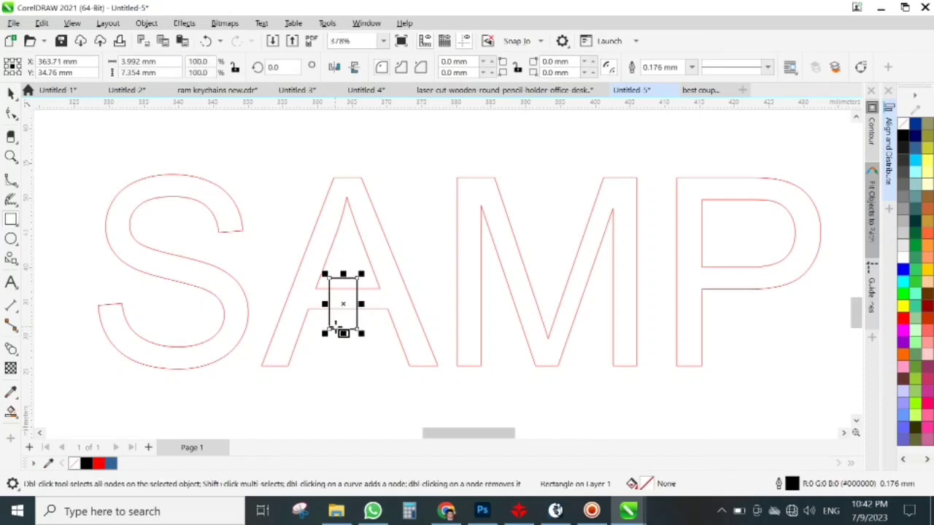
Step: Move the small rectangle aside to the page's right edge and shift the SAMPLE copy slightly right and down
scroll(351, 259, down, 4)
drag(353, 260, 176, 183)
click(729, 213)
scroll(300, 288, down, 2)
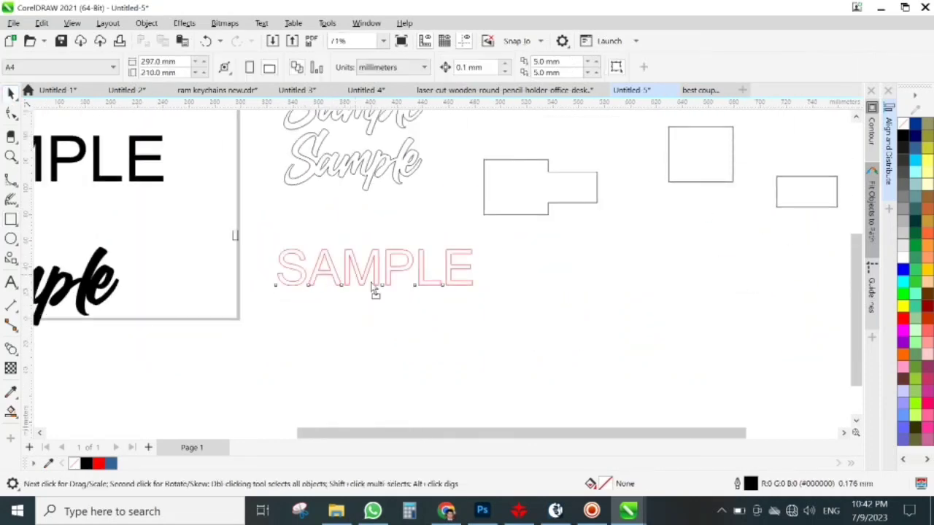
drag(373, 288, 410, 303)
click(53, 390)
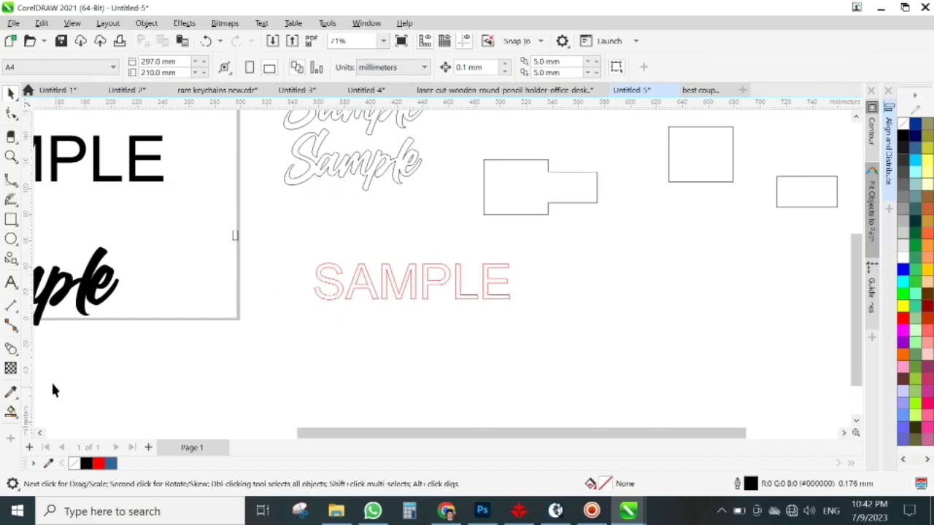
Step: Draw a rectangle about 185 × 61 mm around the SAMPLE copy and nudge it slightly upward
click(11, 219)
drag(294, 244, 538, 324)
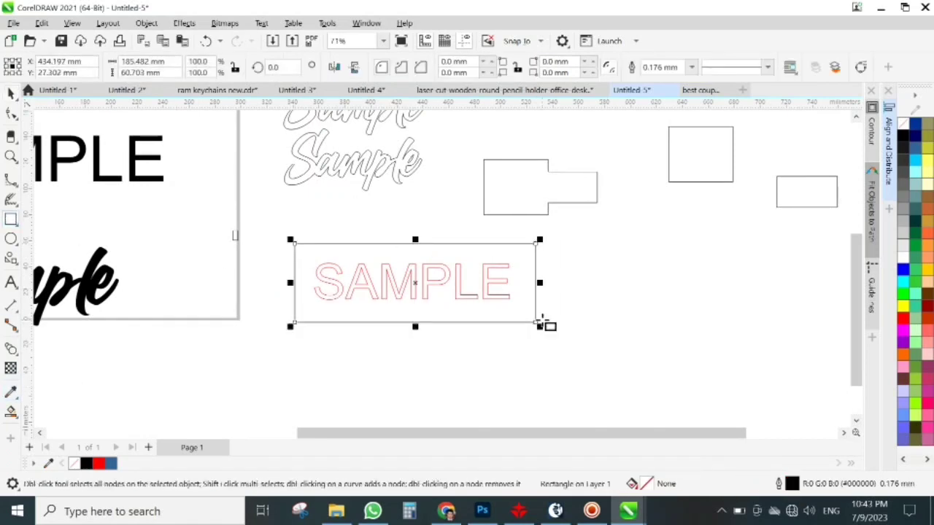
scroll(413, 281, down, 1)
key(space)
scroll(395, 273, down, 1)
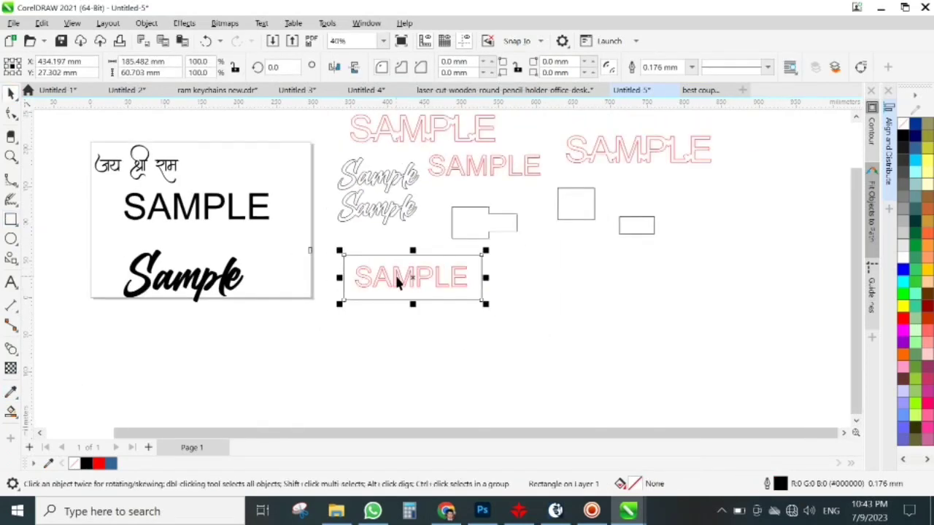
scroll(398, 272, up, 2)
drag(570, 251, 570, 245)
click(619, 253)
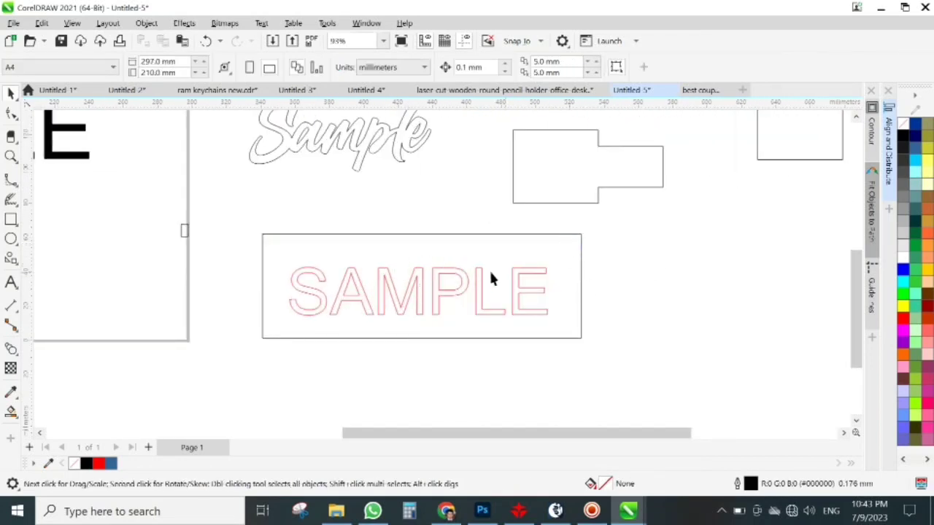
Step: Smart-fill the area between the frame and the SAMPLE letters in blue, and move the filled shape to the right of the frame
click(11, 412)
click(311, 257)
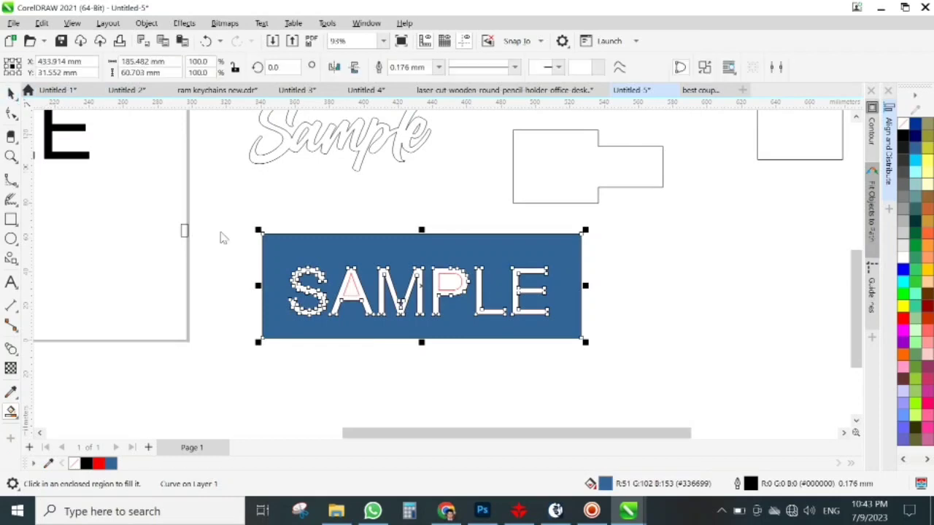
key(space)
scroll(223, 238, down, 2)
drag(290, 270, 638, 273)
click(610, 249)
scroll(609, 249, up, 2)
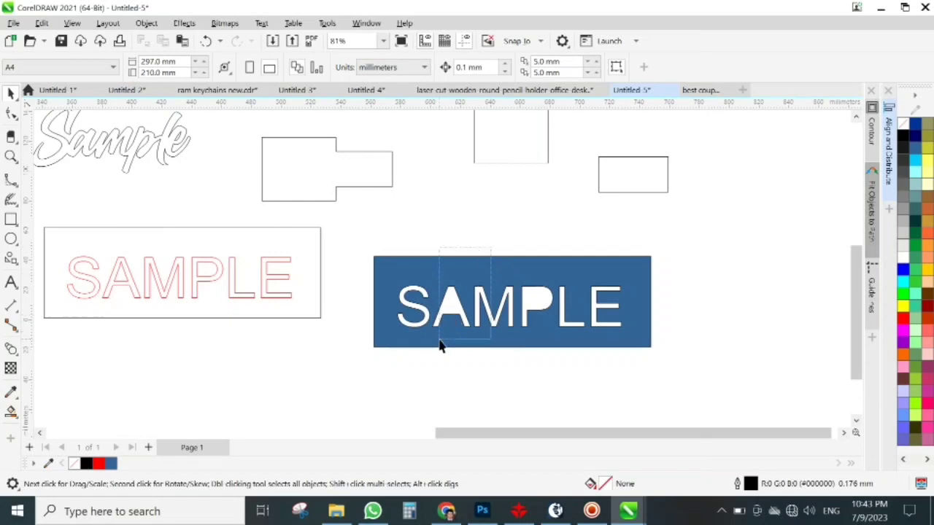
Step: Move the small rectangle from the page edge onto the crossbar of the A in the framed SAMPLE outline
scroll(475, 336, down, 4)
scroll(297, 305, up, 5)
scroll(297, 305, down, 6)
scroll(263, 307, up, 6)
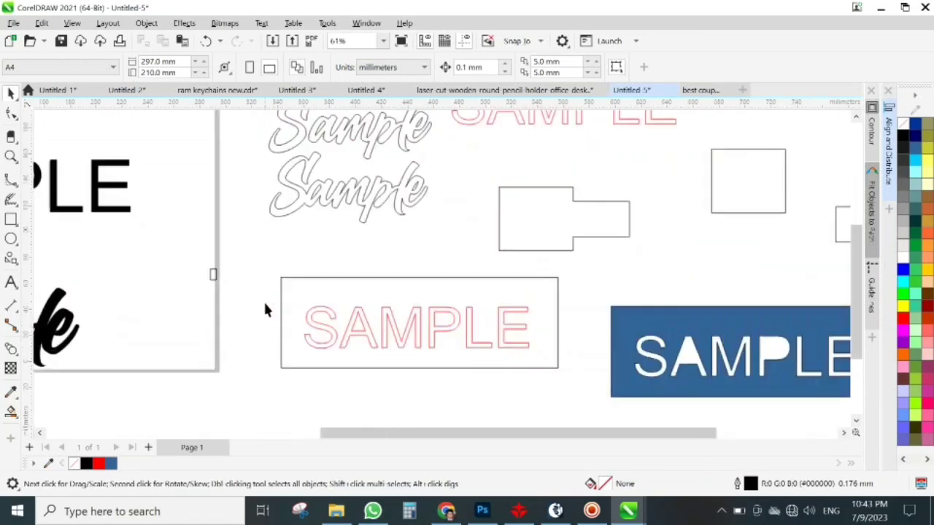
scroll(342, 284, up, 1)
drag(186, 275, 377, 351)
scroll(379, 352, up, 8)
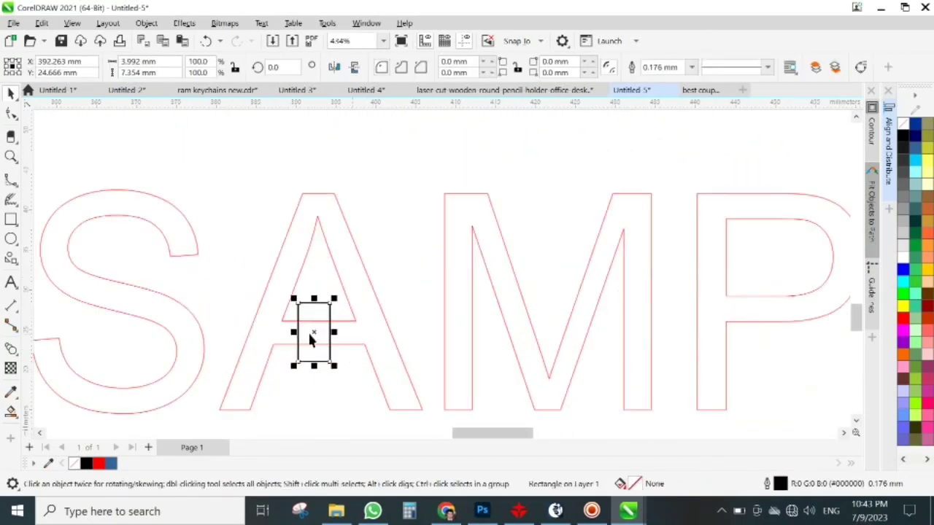
scroll(310, 343, down, 5)
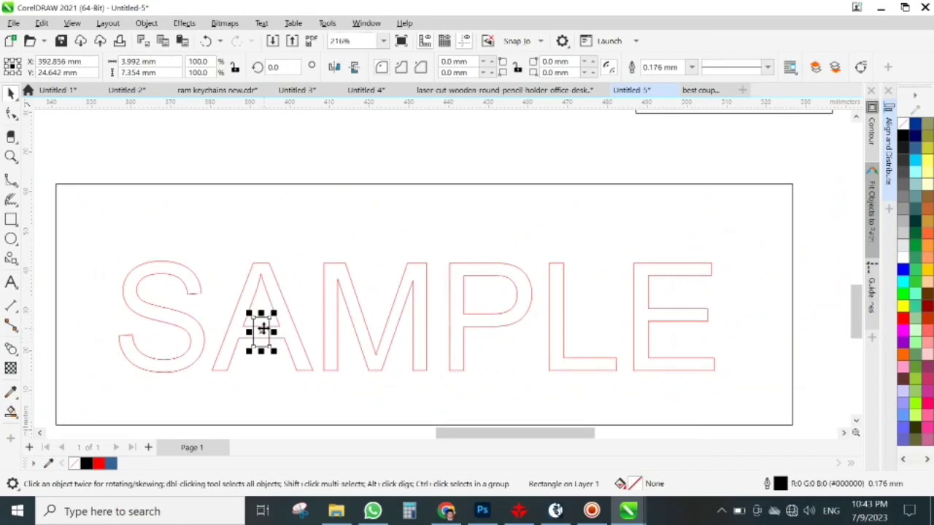
Step: Duplicate the bridge rectangle onto the P and stretch it to about 21 mm high across the whole bowl
drag(263, 330, 482, 250)
scroll(386, 262, down, 5)
click(450, 182)
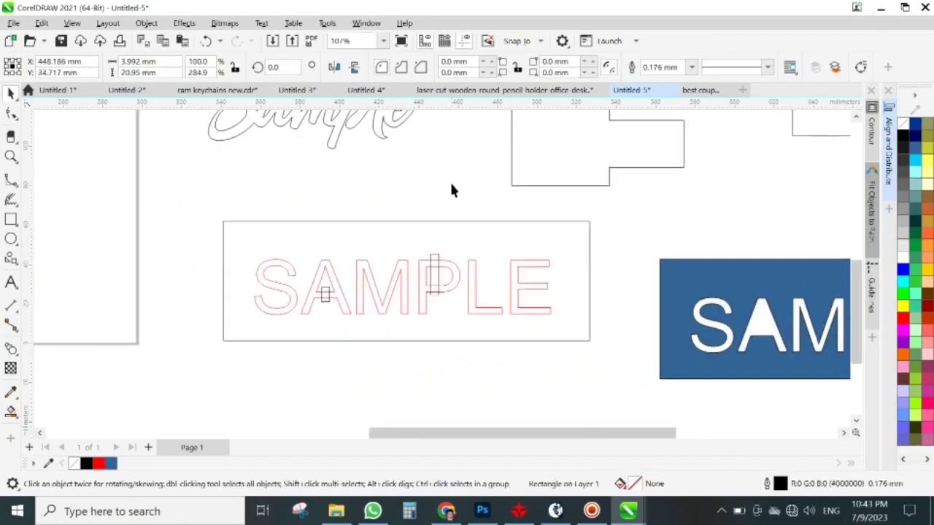
Step: Smart-fill each letter of the framed SAMPLE outline in blue, leaving out the areas covered by the A and P bridge rectangles
scroll(438, 276, up, 4)
scroll(318, 284, down, 2)
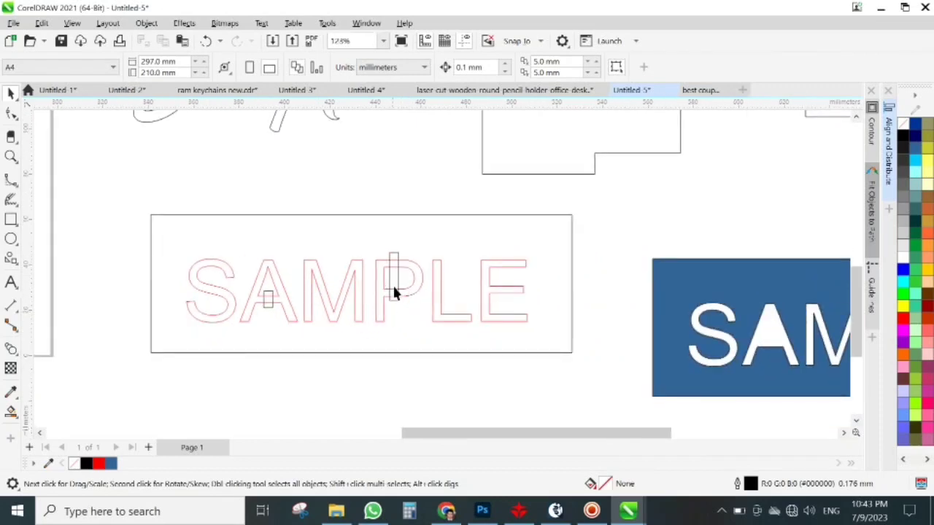
scroll(252, 292, up, 4)
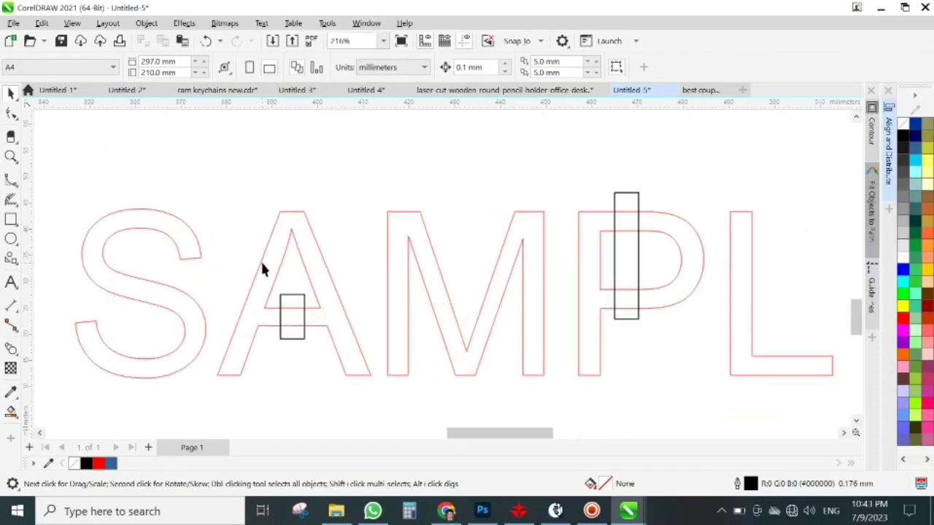
scroll(305, 285, down, 3)
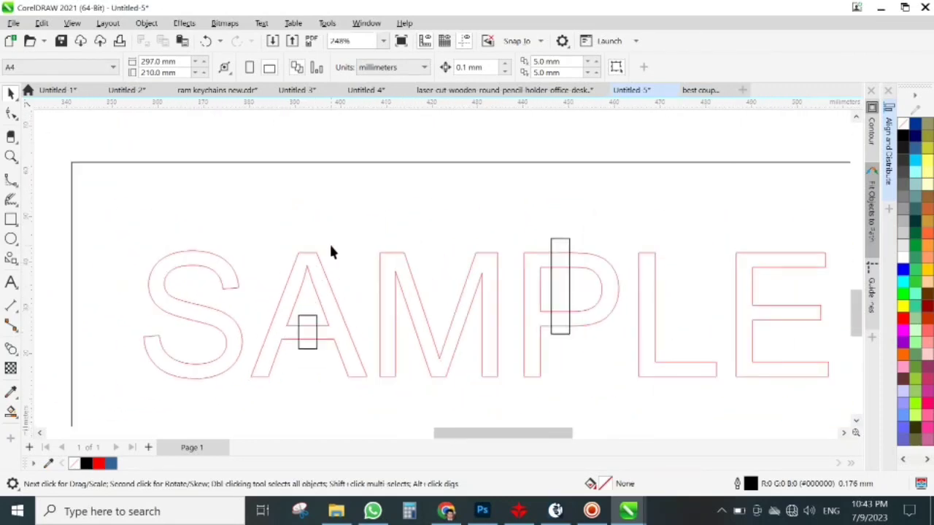
click(10, 413)
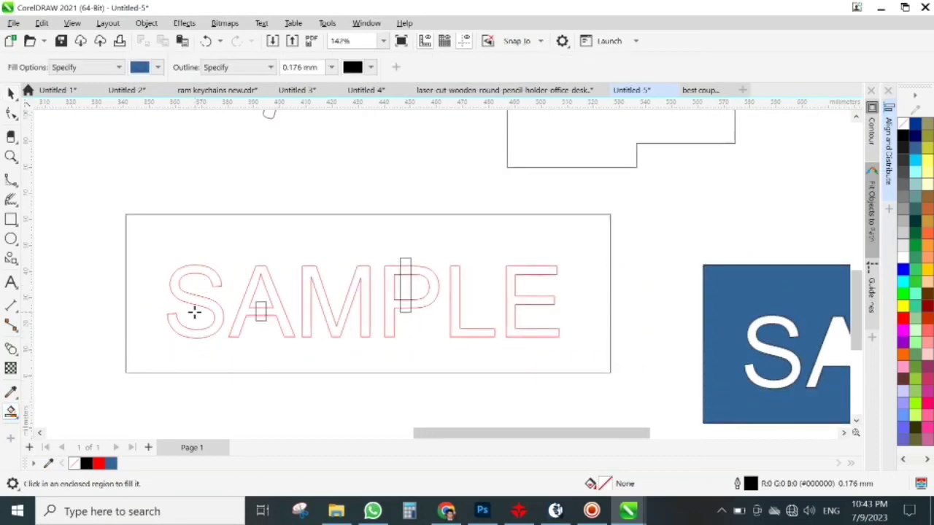
click(194, 311)
click(259, 310)
click(335, 316)
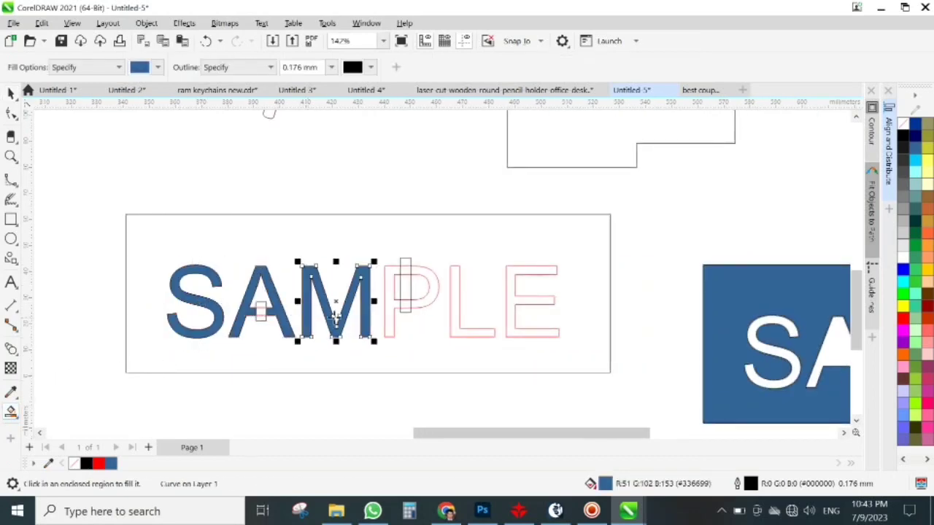
click(387, 318)
click(419, 298)
click(460, 298)
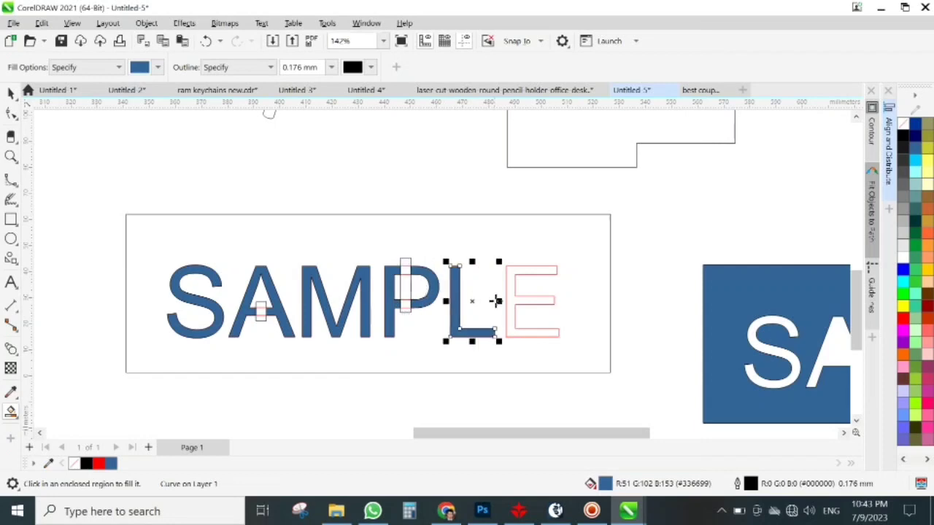
click(507, 302)
click(11, 94)
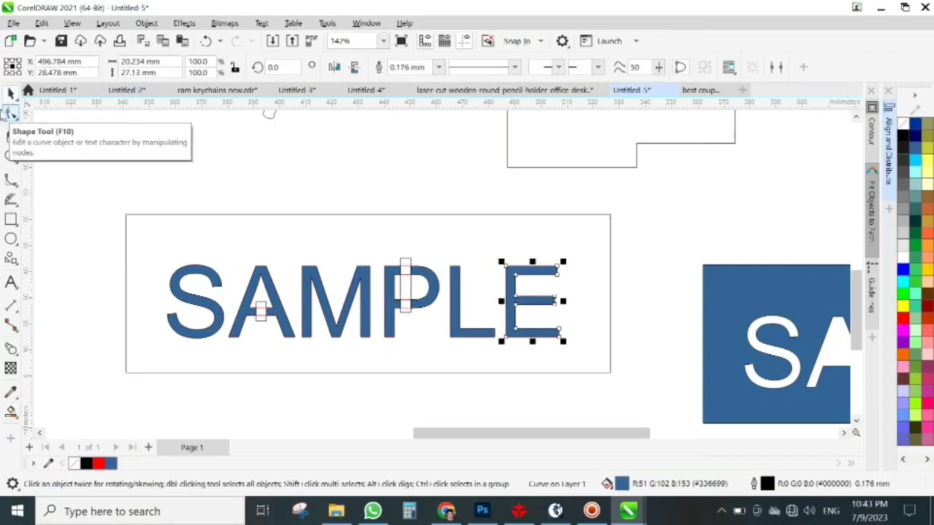
click(386, 202)
Step: Move the tall bridge rectangle off the P and the red SAMPLE outline out of the frame, placing both below it
scroll(407, 266, down, 1)
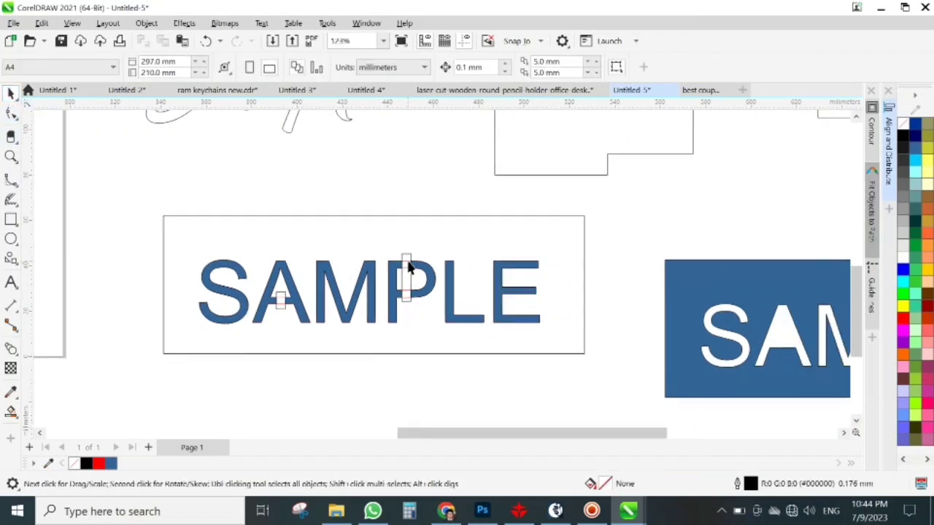
drag(408, 262, 398, 374)
drag(281, 290, 295, 396)
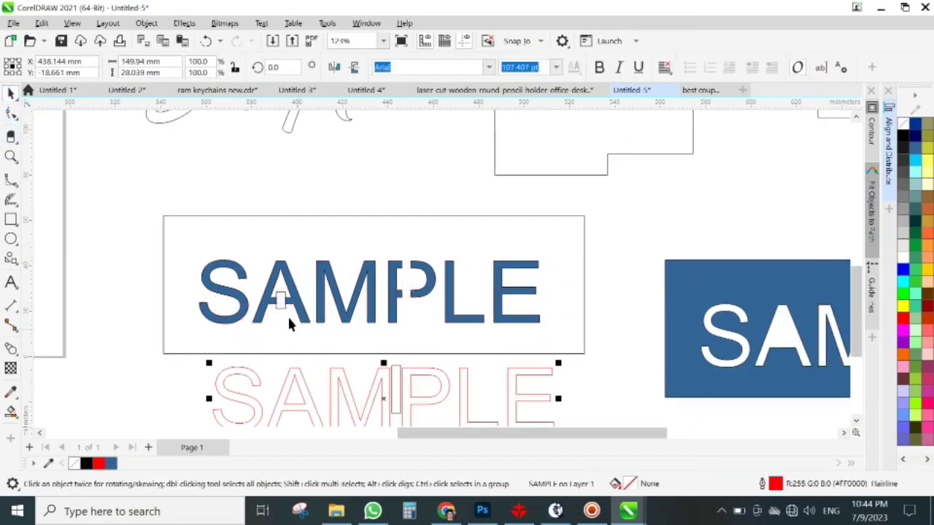
drag(289, 318, 242, 410)
key(ctrl+z)
scroll(306, 235, down, 2)
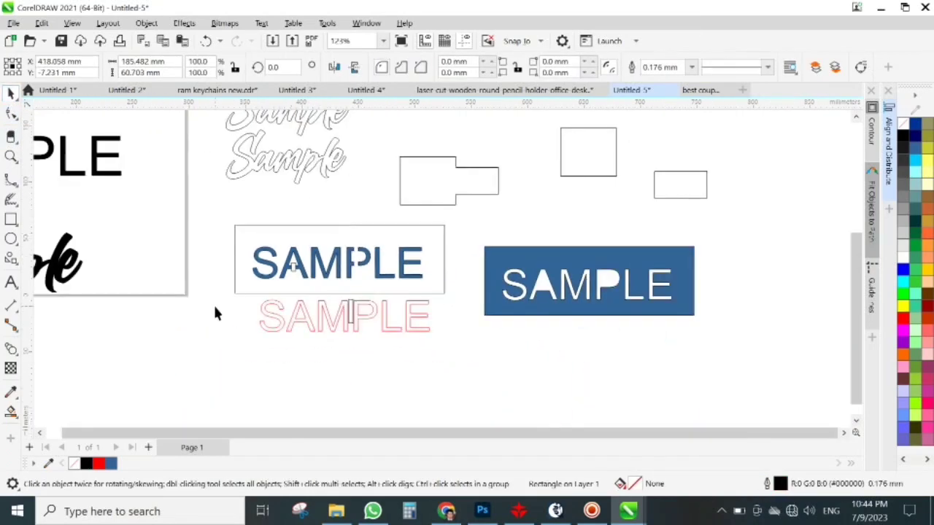
click(215, 307)
scroll(294, 283, up, 1)
drag(292, 269, 305, 366)
key(ctrl+z)
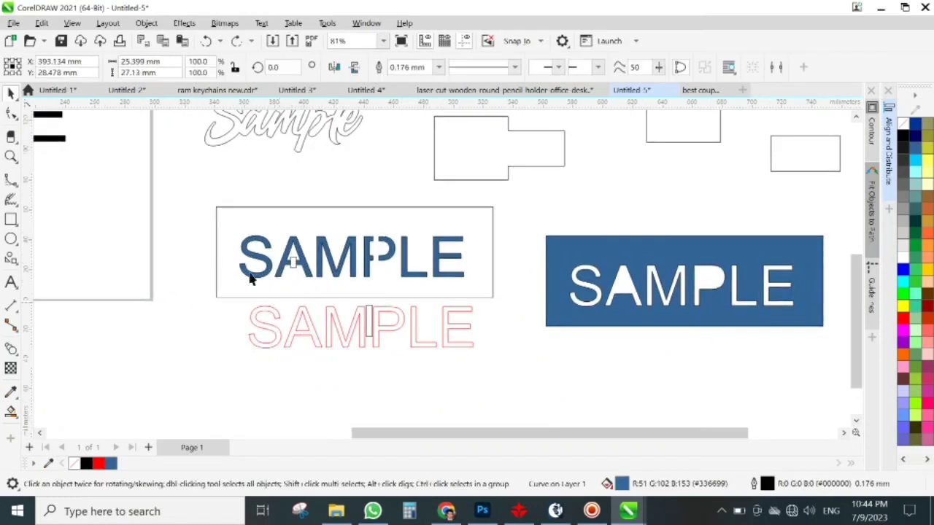
Step: Move the small bridge rectangle off the A to the empty area below the frame's lower-left corner
scroll(252, 279, up, 1)
click(316, 267)
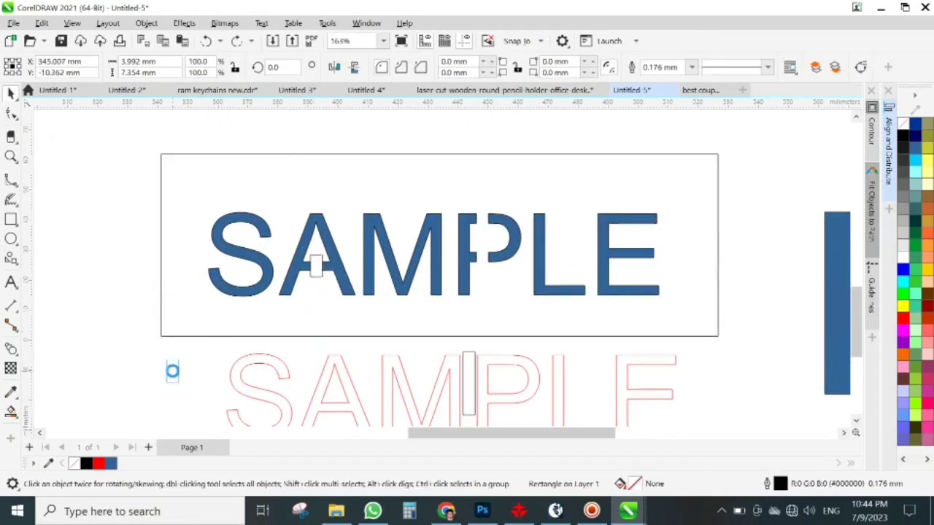
scroll(335, 323, down, 1)
Step: Remove the blue fill from all the bridged SAMPLE letters, leaving only their black outlines
click(544, 384)
drag(511, 229, 284, 323)
scroll(442, 275, up, 2)
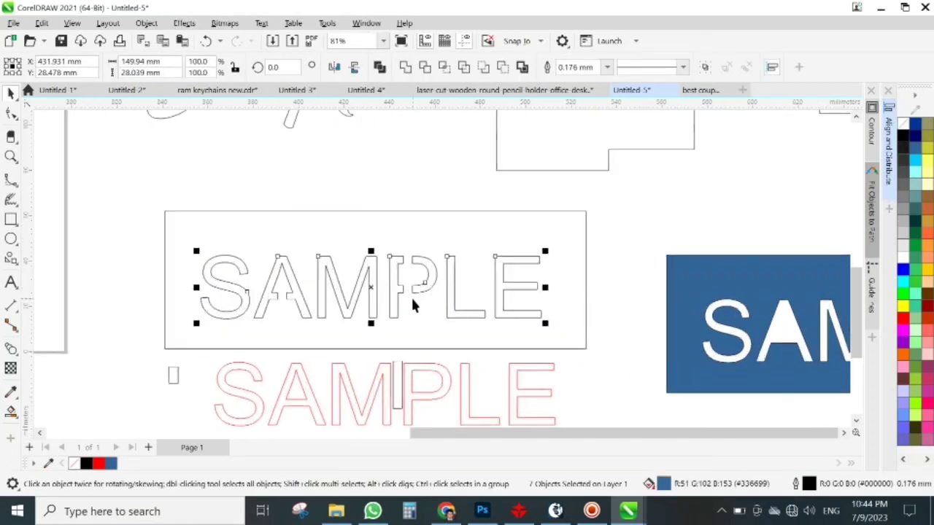
click(655, 232)
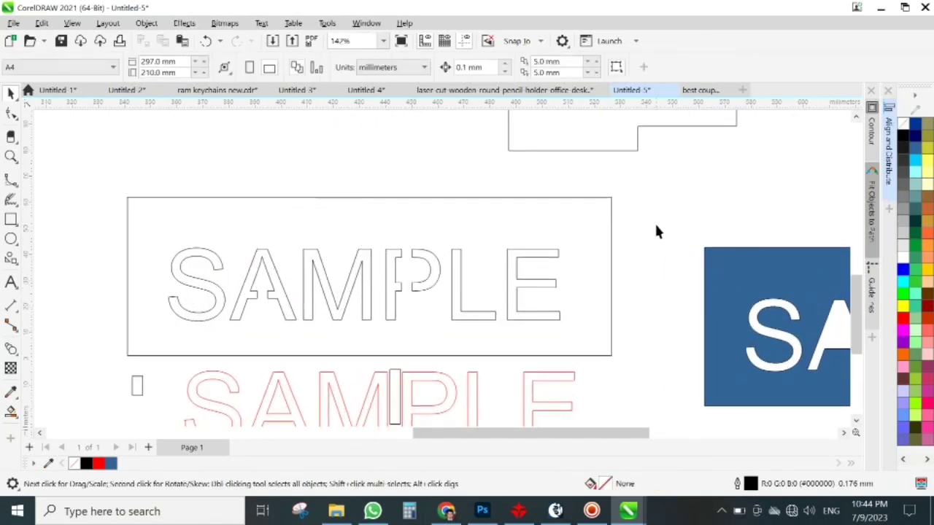
Step: Smart-fill the area between the frame and the bridged SAMPLE letters in blue, and move the filled plate out below the frame
scroll(268, 241, down, 1)
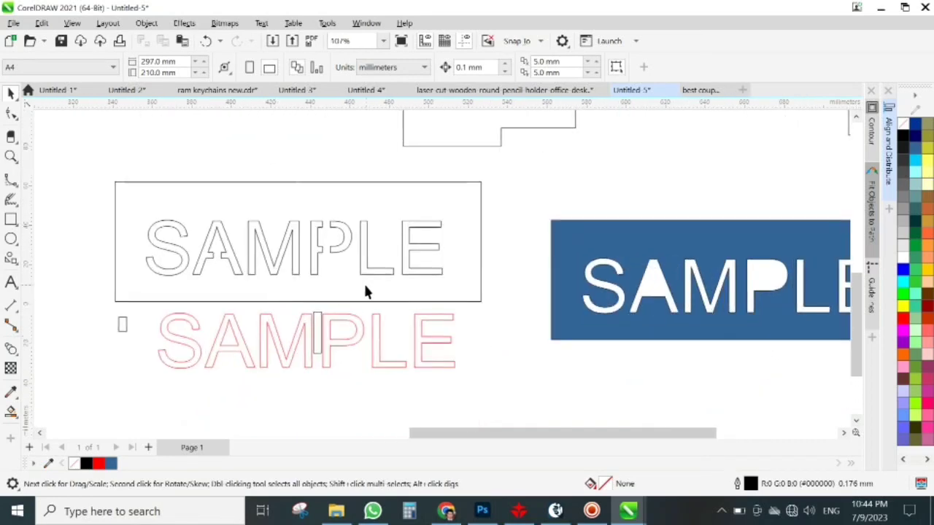
click(10, 412)
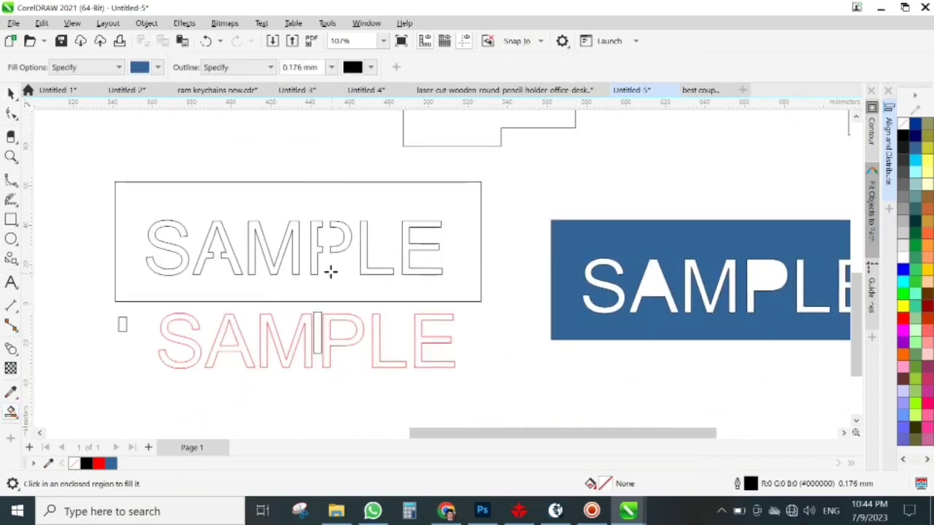
click(264, 200)
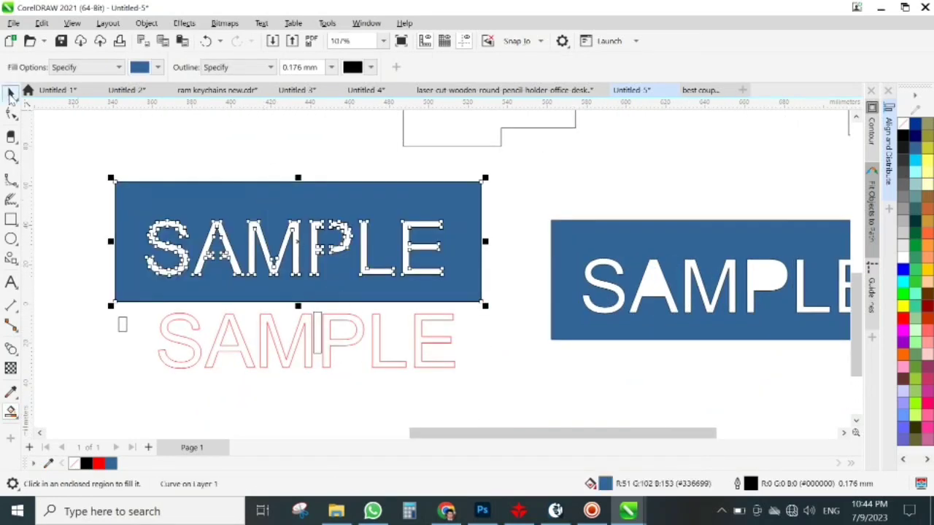
click(10, 94)
scroll(281, 212, down, 1)
drag(282, 212, 462, 371)
scroll(461, 365, down, 3)
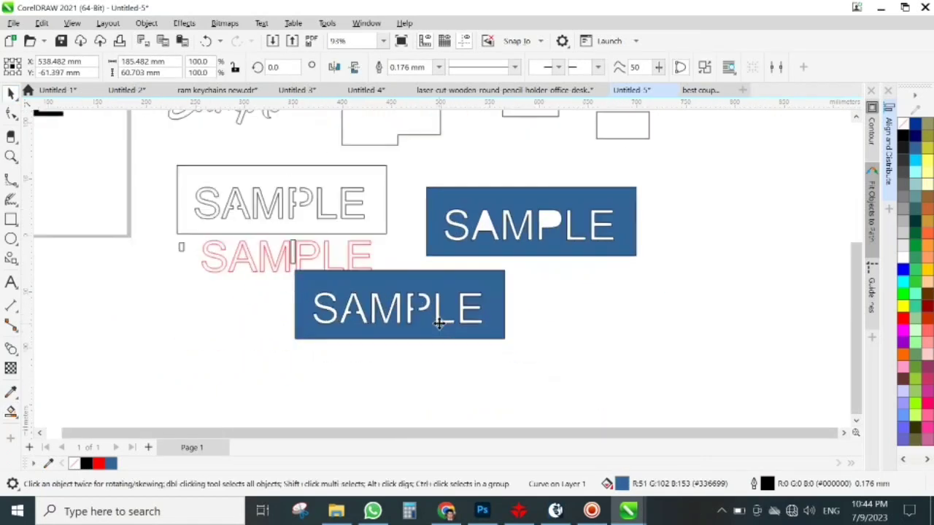
Step: Position the bridged blue plate directly beneath the unbridged blue SAMPLE plate for comparison
scroll(438, 324, up, 1)
drag(438, 324, 521, 337)
click(632, 332)
scroll(616, 326, up, 4)
scroll(428, 382, down, 3)
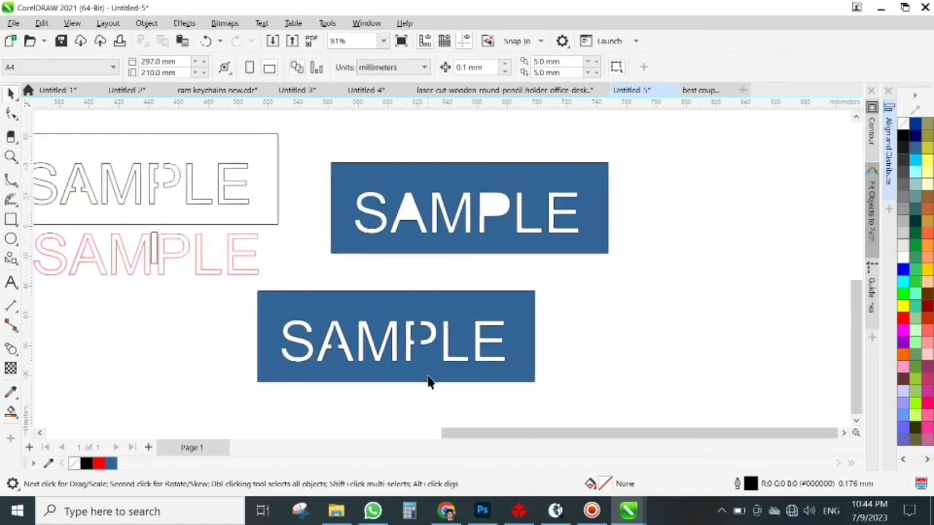
scroll(428, 383, down, 1)
drag(416, 326, 482, 298)
click(641, 283)
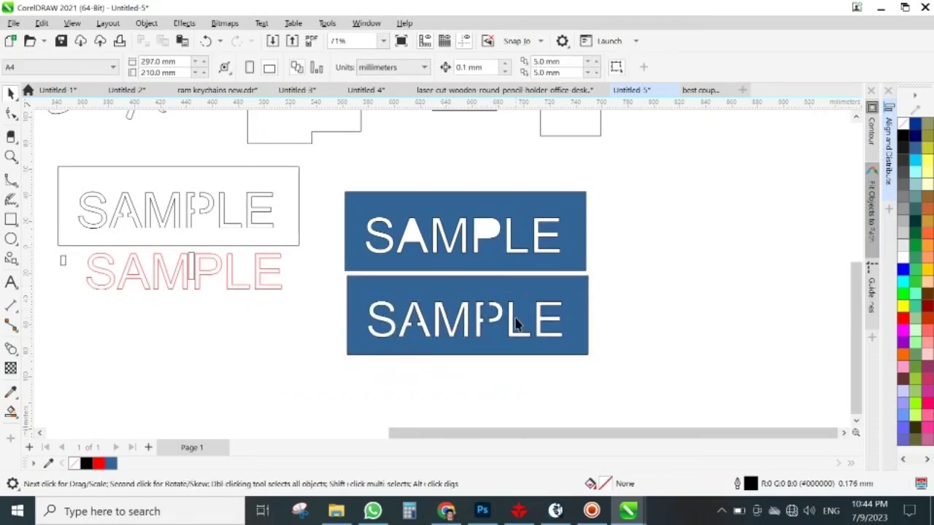
Step: Remove the fill from the जय श्री राम lettering on the page and give it a black outline
scroll(588, 330, down, 3)
scroll(364, 178, up, 3)
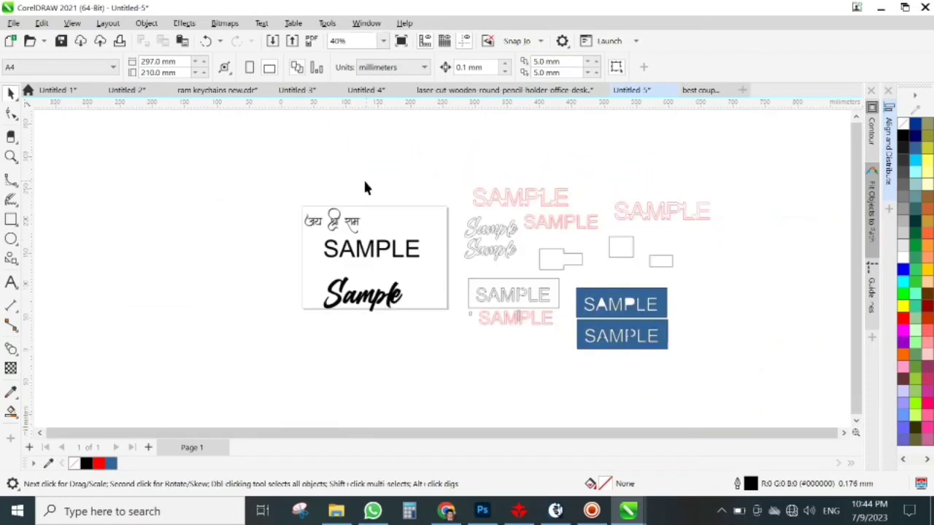
click(288, 184)
scroll(288, 186, up, 3)
scroll(288, 186, down, 3)
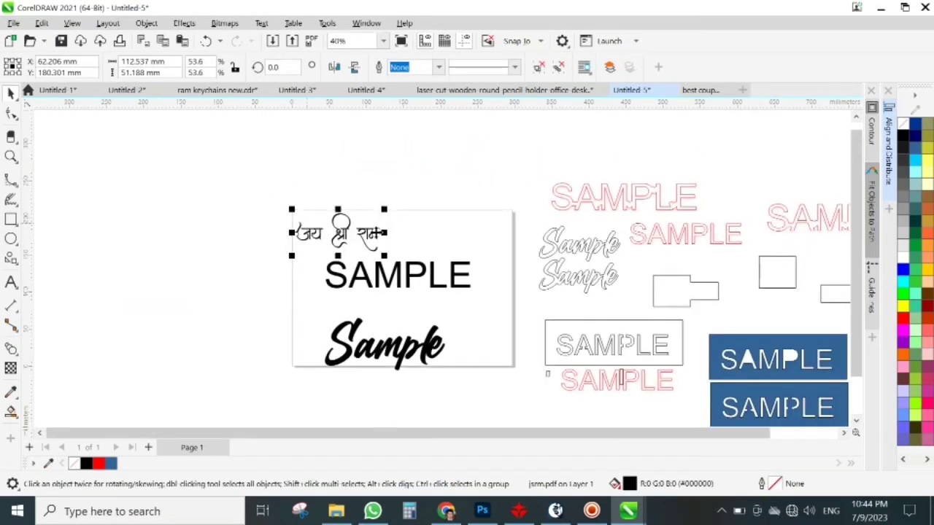
scroll(289, 186, up, 2)
click(905, 126)
right_click(903, 134)
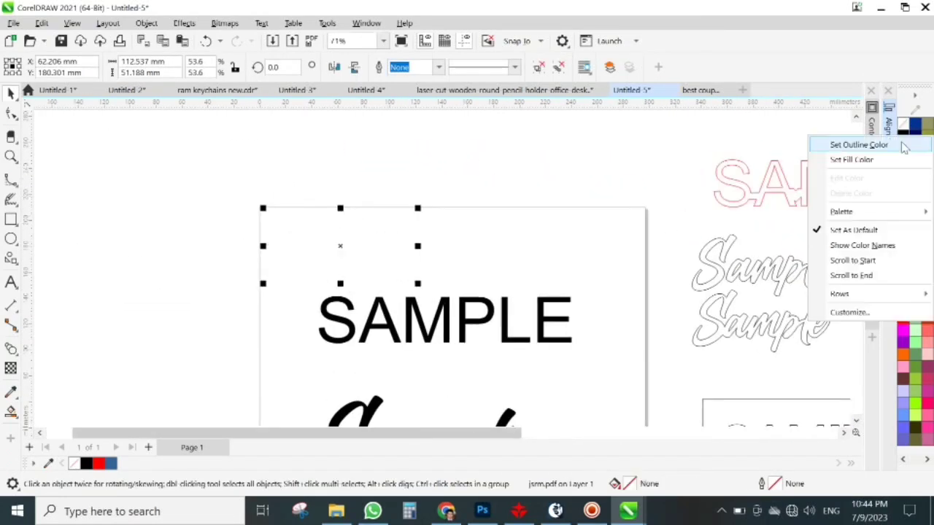
click(845, 142)
scroll(303, 245, up, 3)
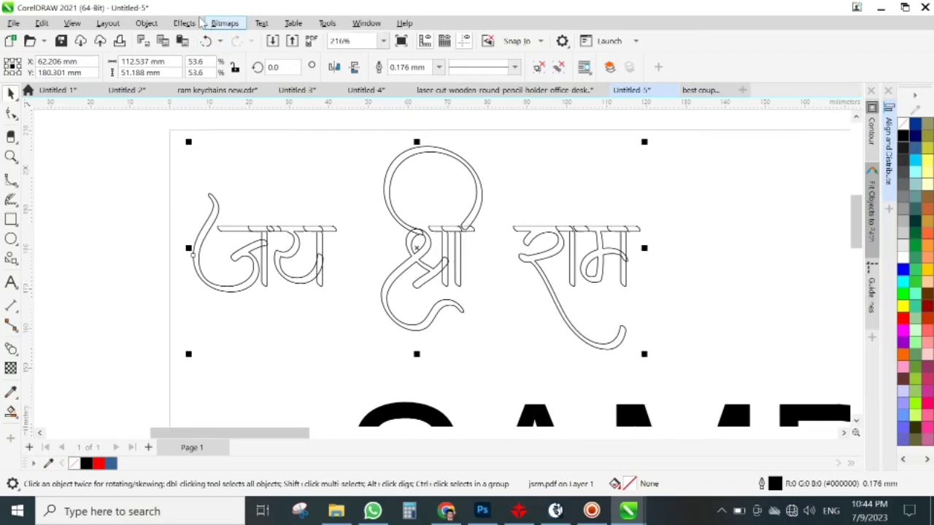
Step: Weld the overlapping strokes of the जय श्री राम lettering into clean outlines, applying Weld twice
click(146, 23)
mouse_move(256, 277)
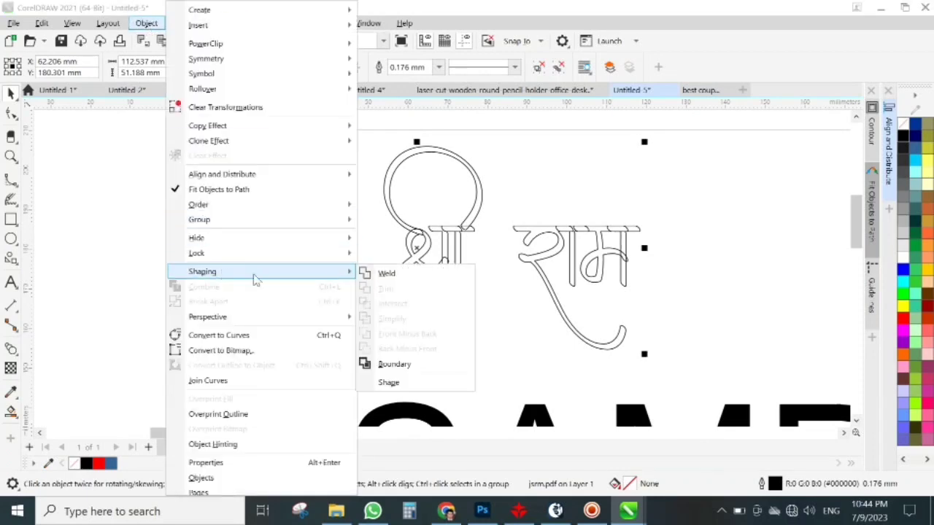
click(387, 274)
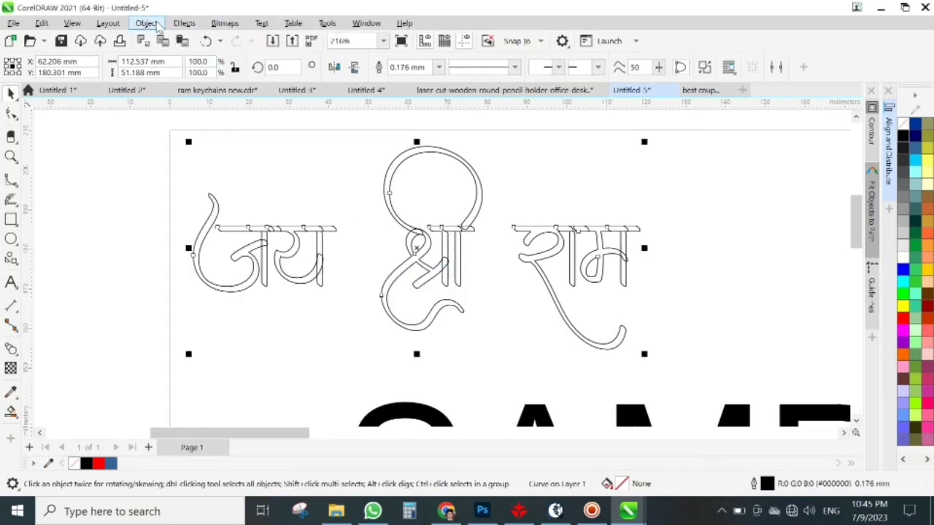
click(146, 23)
mouse_move(223, 273)
click(416, 273)
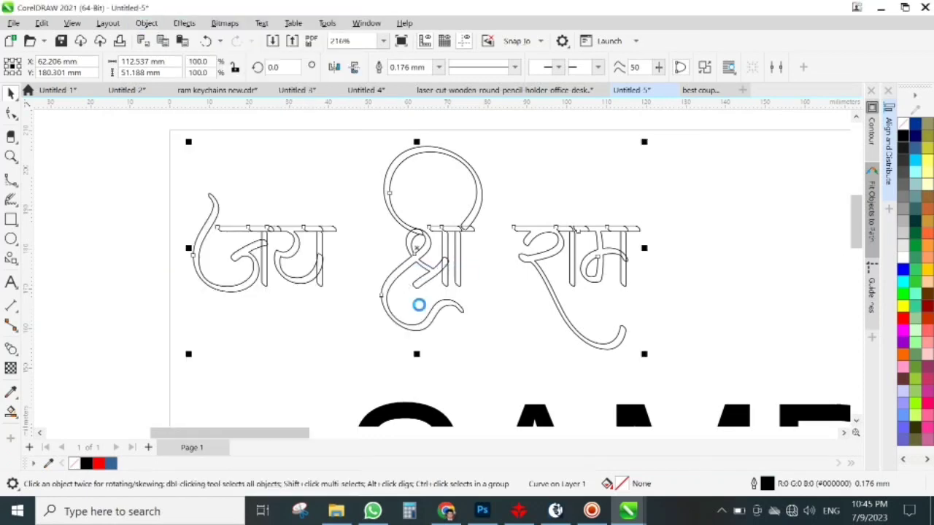
scroll(215, 218, down, 7)
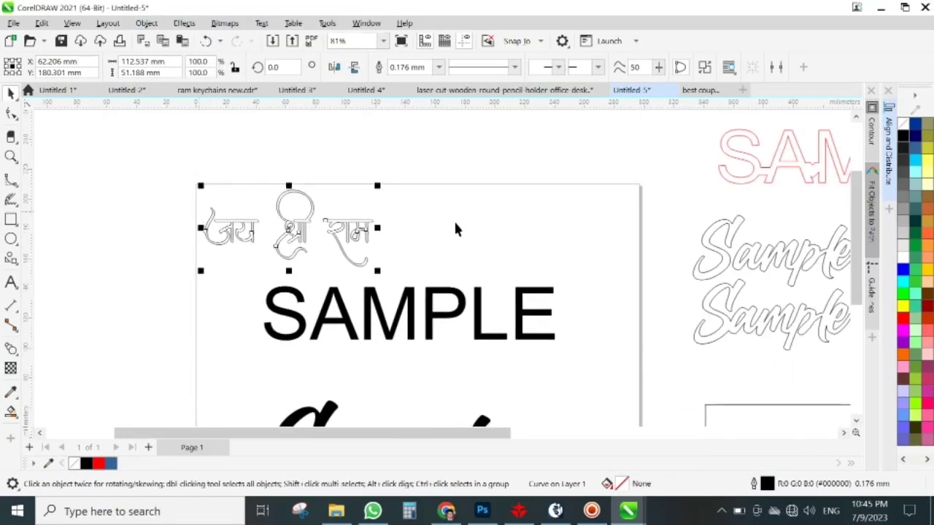
click(454, 220)
Step: Move the welded जय श्री राम outline off the page into the empty area below it
scroll(305, 227, up, 3)
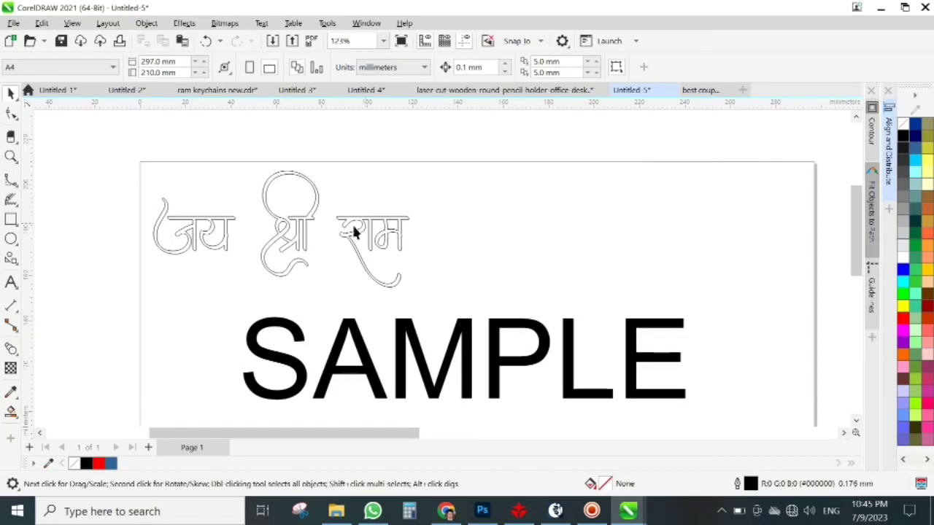
scroll(319, 254, down, 4)
scroll(207, 205, up, 3)
scroll(431, 317, up, 6)
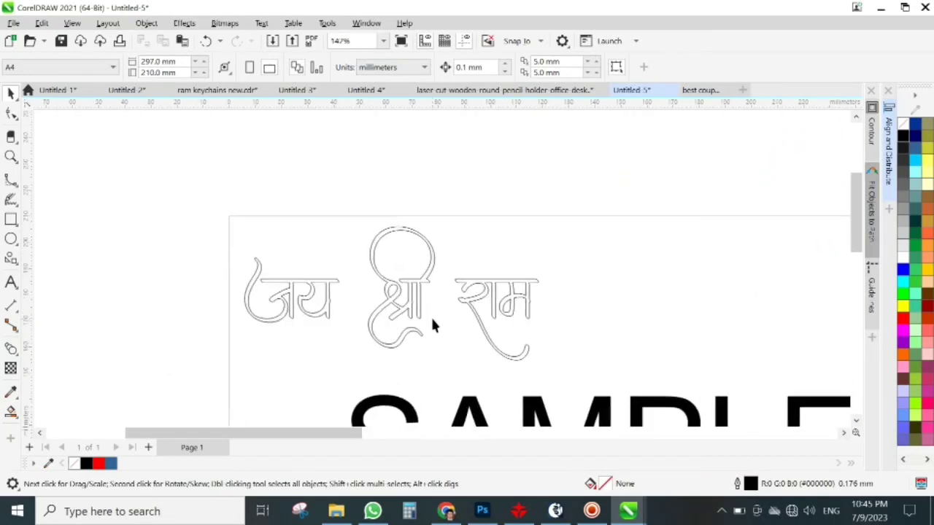
click(283, 307)
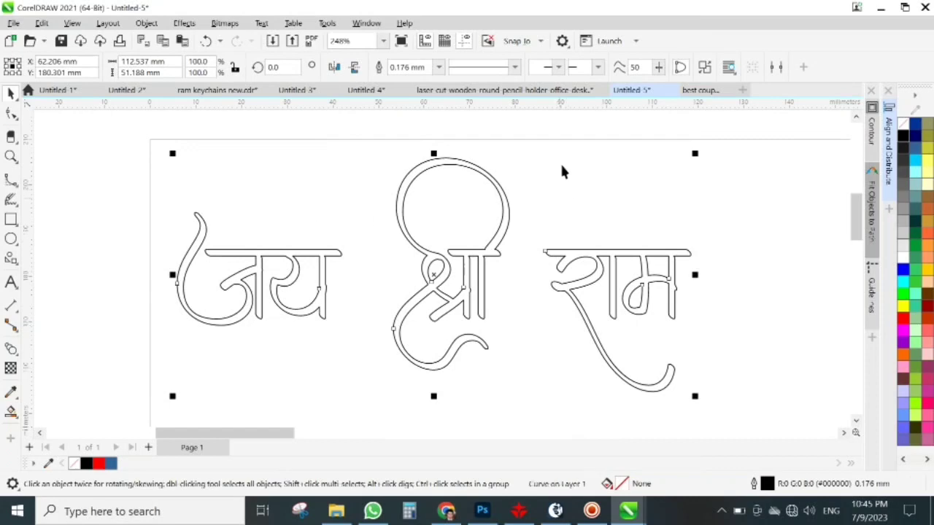
scroll(370, 252, down, 5)
drag(403, 250, 431, 223)
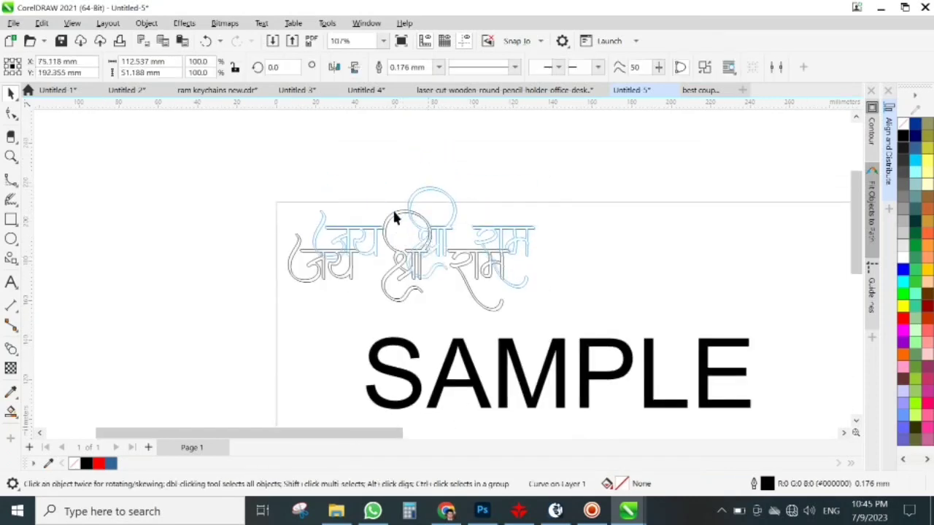
scroll(343, 197, down, 4)
drag(347, 202, 411, 313)
click(448, 360)
Step: Draw a rectangular frame about 148 × 72 mm around the जय श्री राम outline
scroll(448, 360, up, 7)
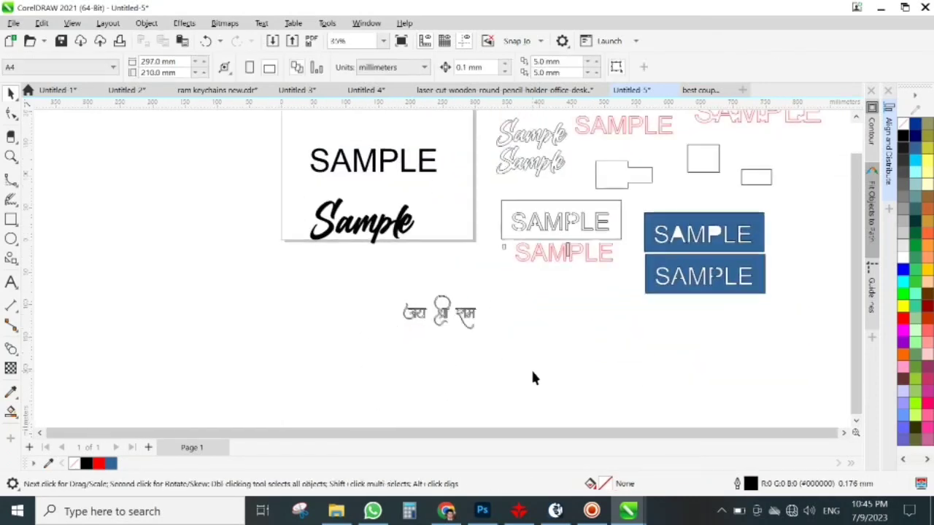
click(11, 220)
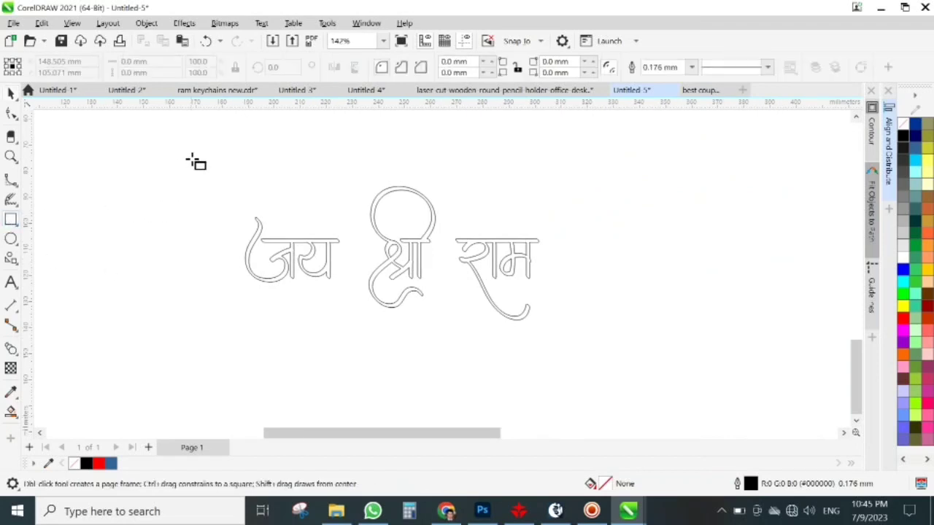
drag(189, 158, 579, 347)
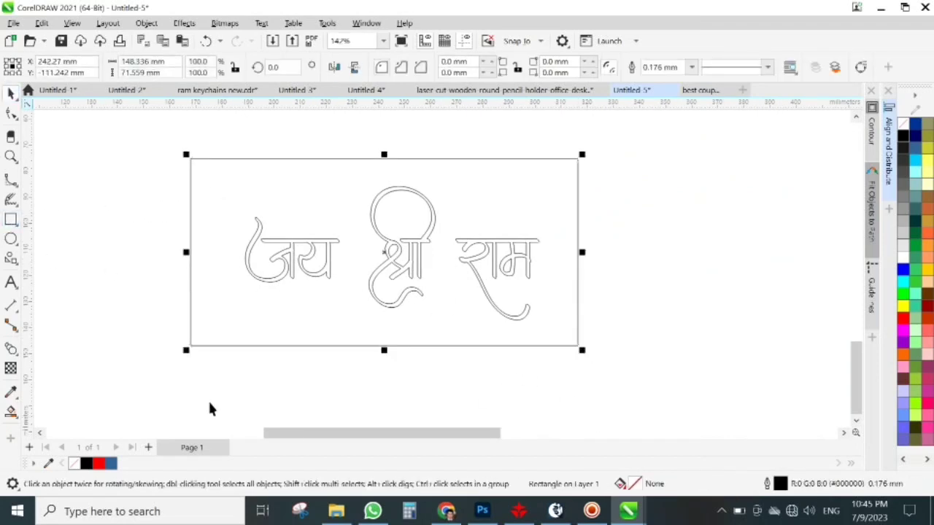
Step: Fill the area between the frame and the जय श्री राम lettering with blue and move the filled stencil beside the outline
click(11, 412)
click(257, 319)
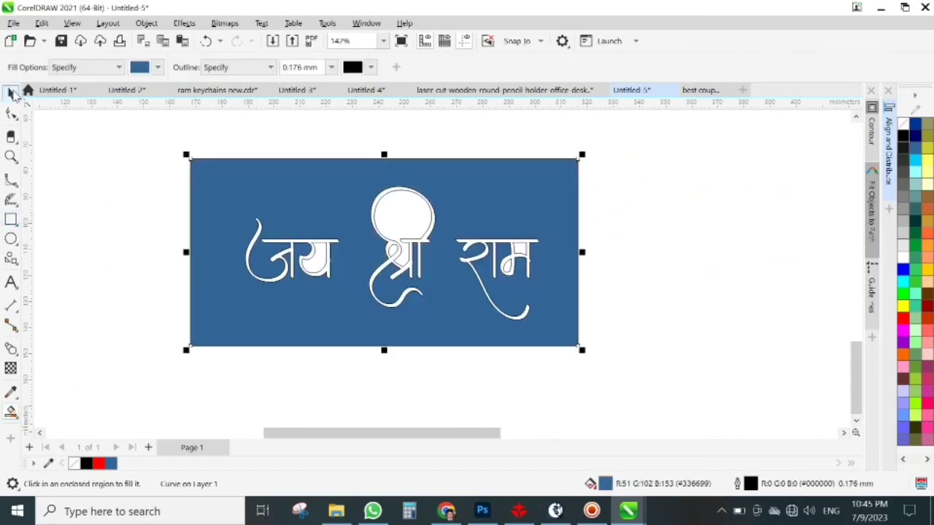
click(11, 92)
scroll(207, 220, down, 4)
drag(412, 230, 394, 222)
click(590, 273)
scroll(443, 273, up, 3)
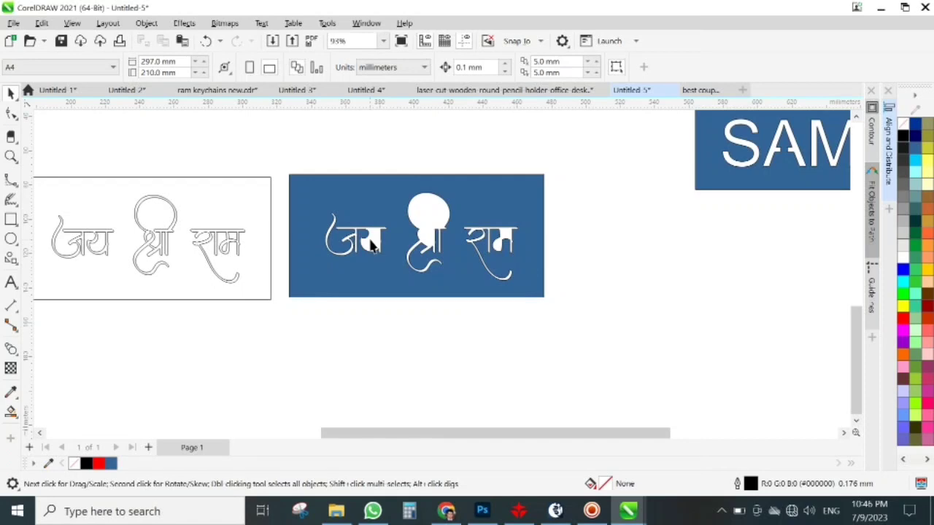
Step: Move the empty rectangular frame away from the जय श्री राम outline to below the blue stencil
scroll(440, 295, down, 3)
scroll(187, 223, up, 2)
scroll(304, 233, down, 2)
scroll(251, 286, up, 2)
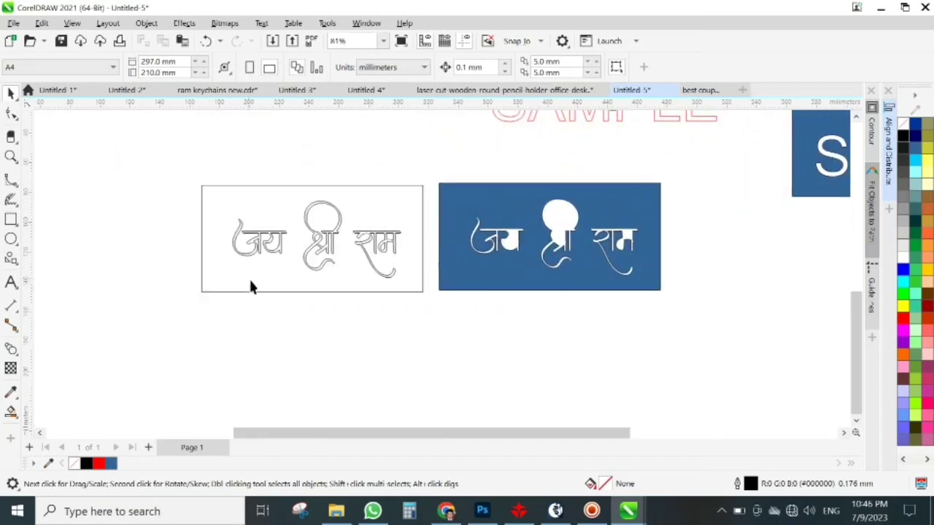
drag(250, 286, 593, 361)
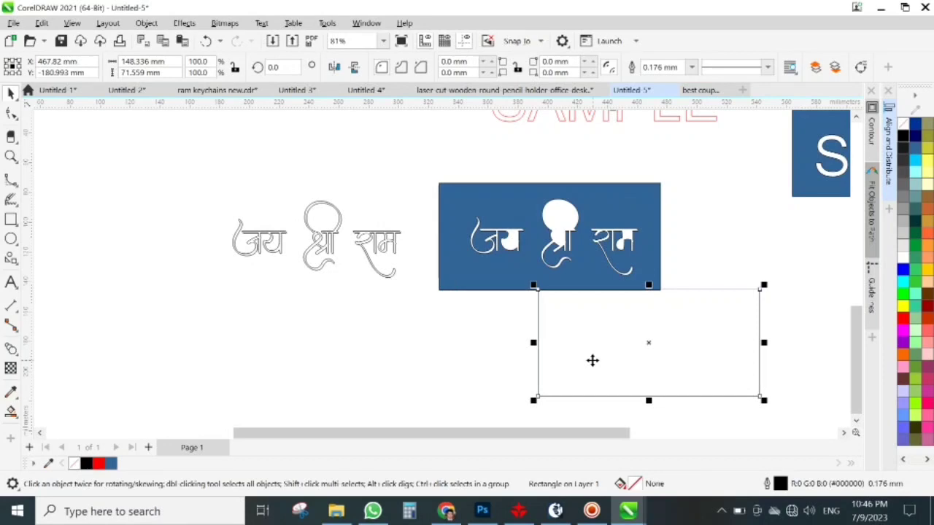
Step: Draw a narrow bridge rectangle about 1.6 × 4.8 mm across the headline of य in जय
scroll(217, 209, up, 1)
scroll(351, 296, up, 2)
scroll(441, 290, up, 2)
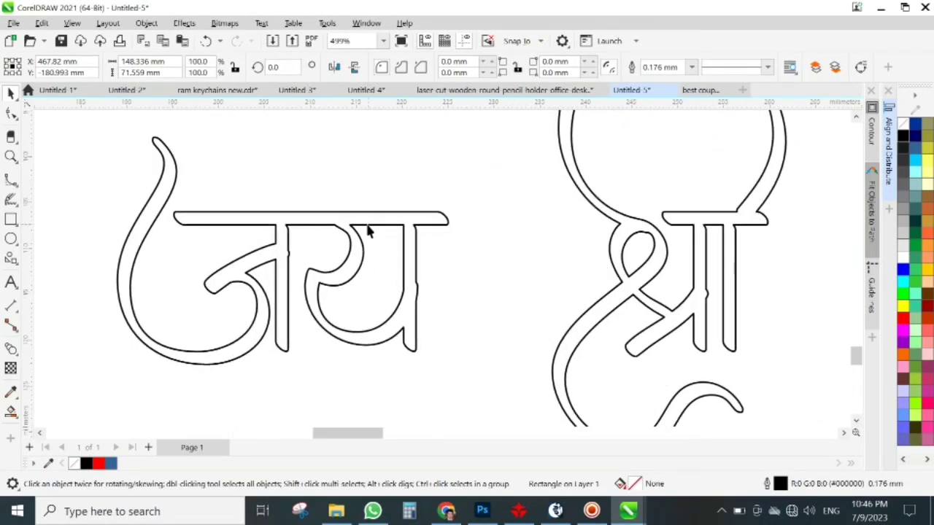
scroll(367, 225, down, 1)
scroll(369, 227, up, 1)
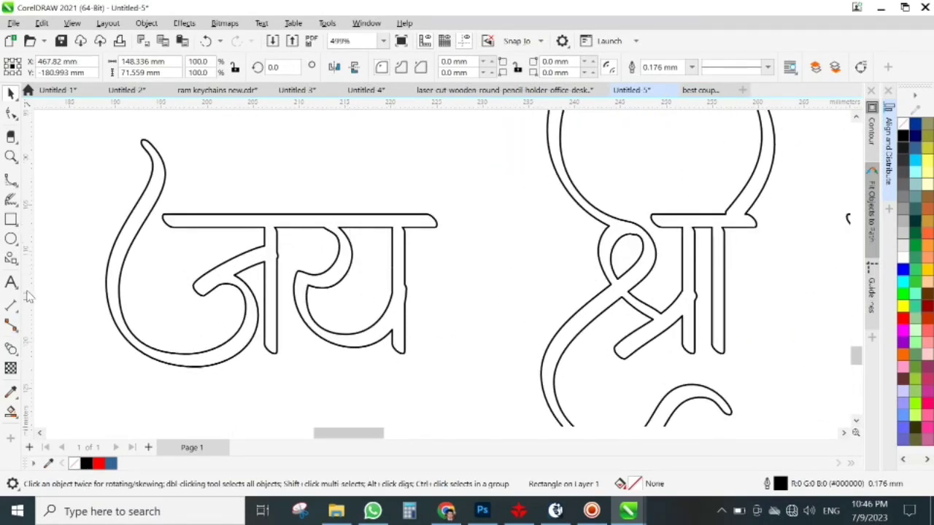
click(11, 219)
scroll(375, 226, up, 1)
drag(350, 174, 321, 238)
key(space)
scroll(221, 234, down, 1)
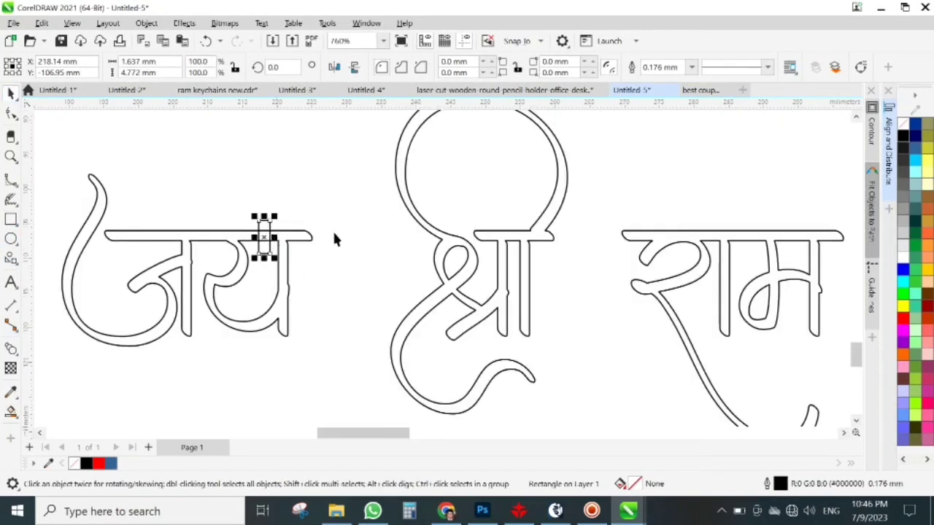
Step: Copy the bridge rectangle to श्री, rotate it 90°, and place it across the outer stroke of the small loop
click(334, 233)
drag(265, 232, 477, 224)
key(ctrl+z)
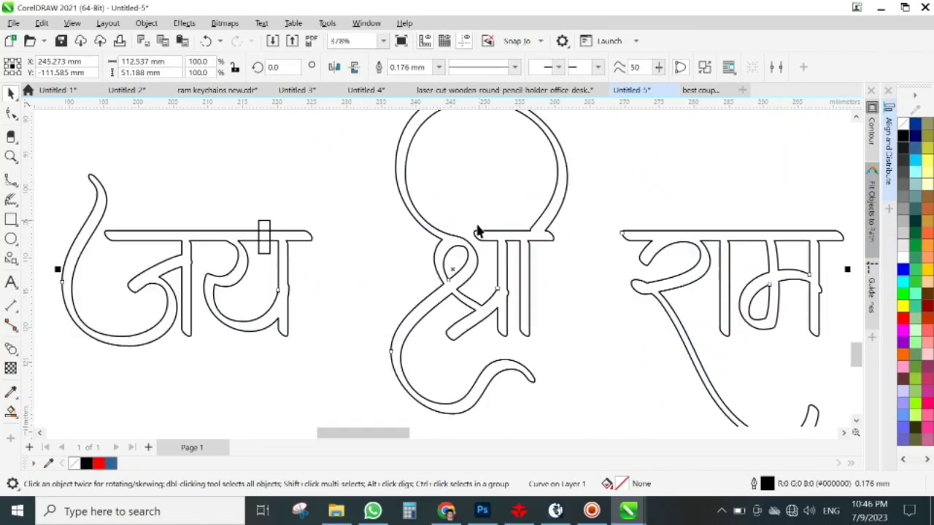
drag(261, 240, 591, 149)
scroll(591, 149, up, 1)
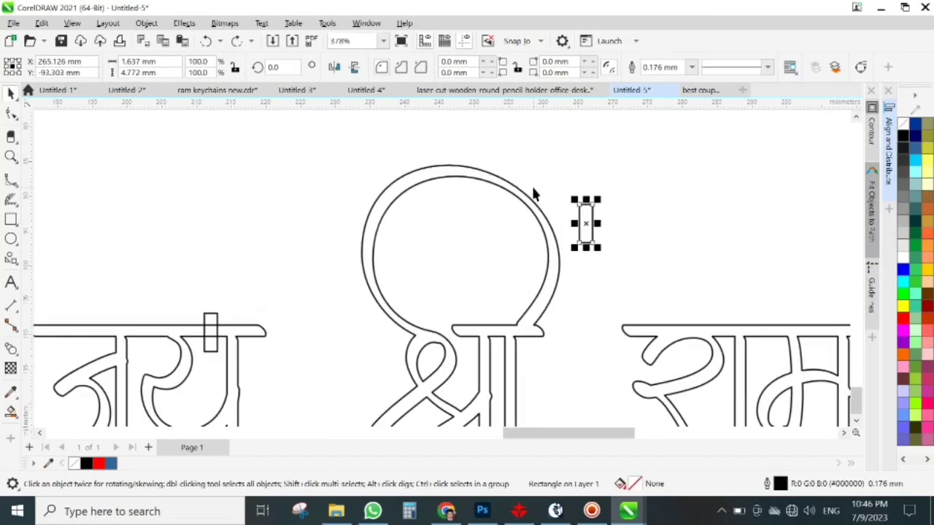
drag(586, 215, 387, 363)
text(9)
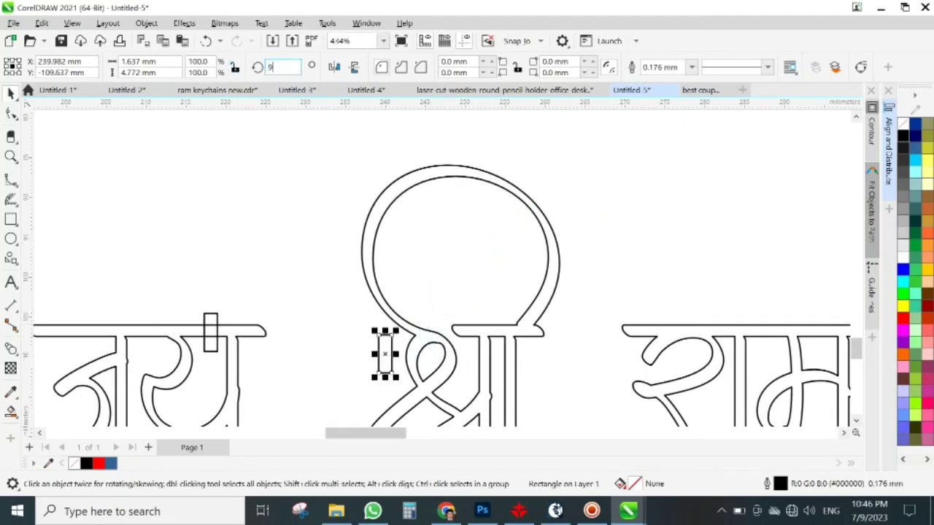
text(0)
key(Return)
scroll(377, 389, up, 2)
drag(402, 284, 471, 314)
scroll(180, 341, down, 2)
scroll(182, 341, down, 4)
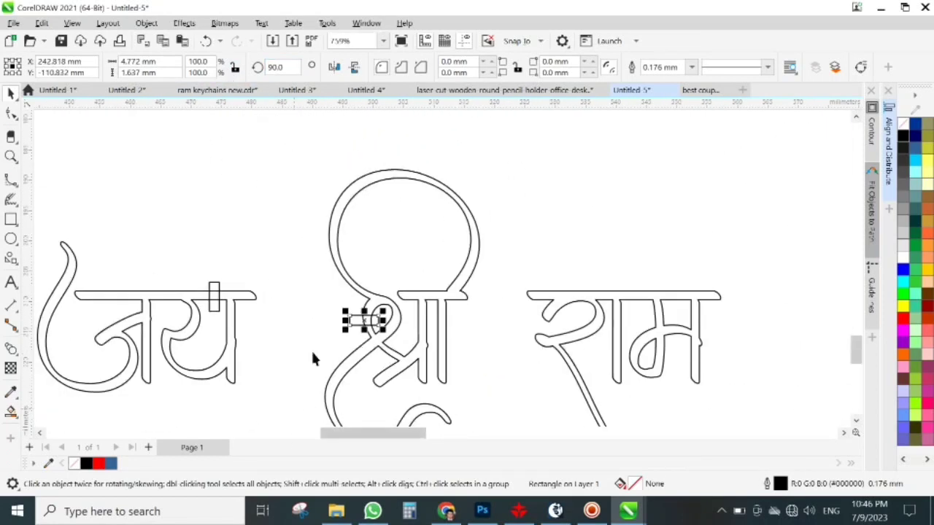
Step: Place another copy of the horizontal bridge across the large circle of श्री, lengthened to cross both sides
drag(356, 321, 496, 244)
scroll(214, 263, down, 3)
click(368, 267)
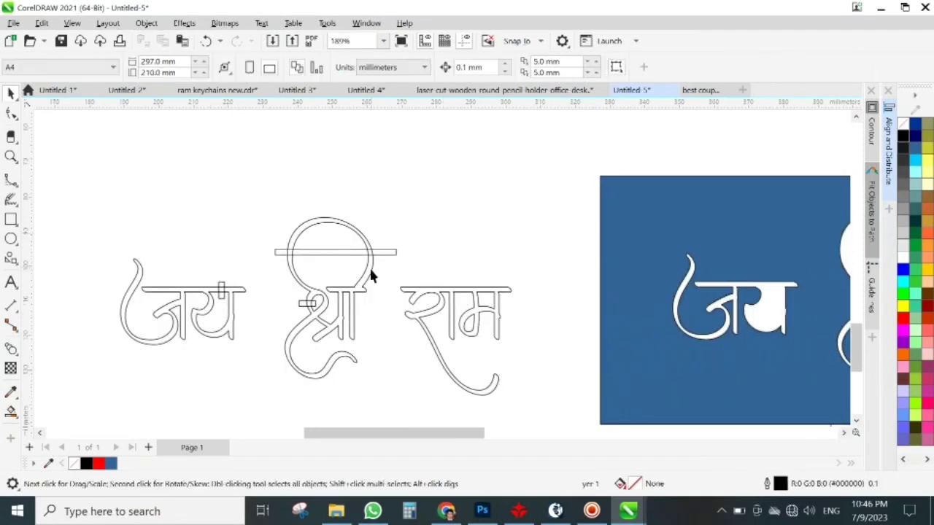
Step: Place horizontal bridge copies about 8.3 mm long across the loop of म and at its headline in राम
scroll(368, 267, up, 2)
drag(294, 316, 511, 227)
scroll(495, 346, up, 1)
scroll(495, 346, up, 2)
scroll(449, 370, down, 1)
scroll(449, 370, down, 2)
Step: Set the rotation of the headline bridge on म to 180° so it crosses the stroke upright
click(281, 68)
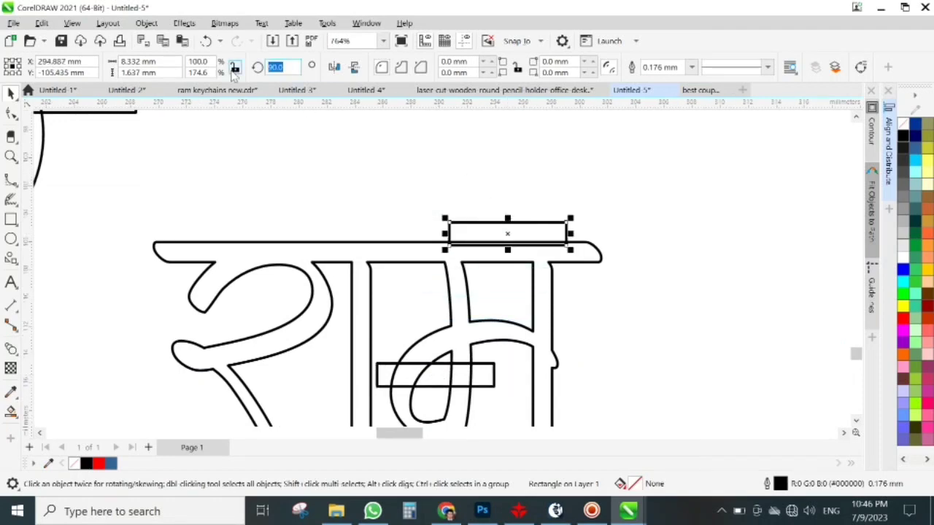
text(180)
key(Return)
scroll(449, 244, down, 3)
click(518, 252)
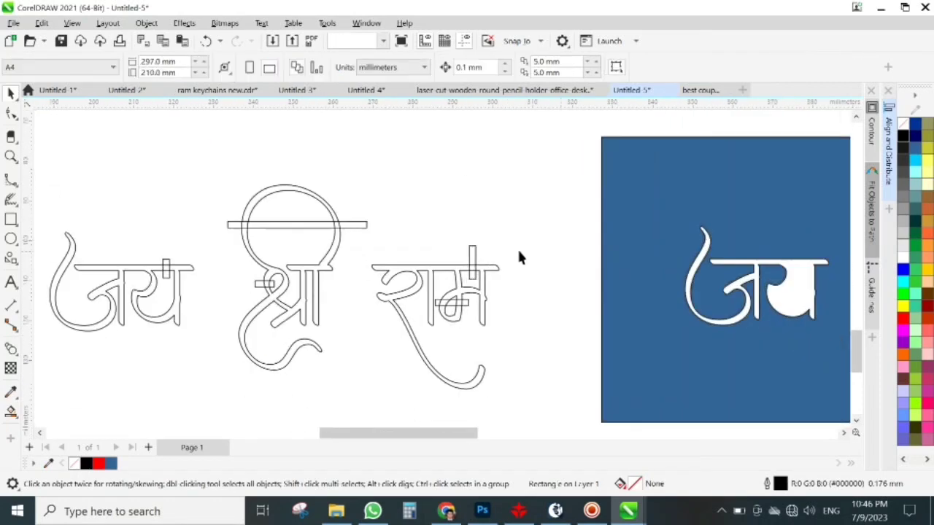
Step: Fill the letter strokes of जय, श्री and राम outside the bridge rectangles with blue using Smart Fill
scroll(518, 252, down, 1)
scroll(281, 318, up, 1)
click(11, 413)
scroll(245, 258, up, 1)
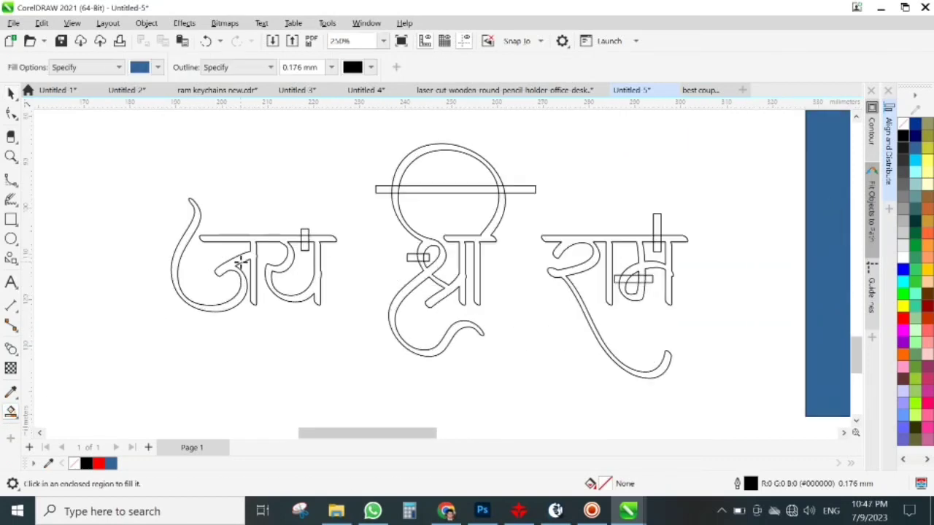
click(241, 259)
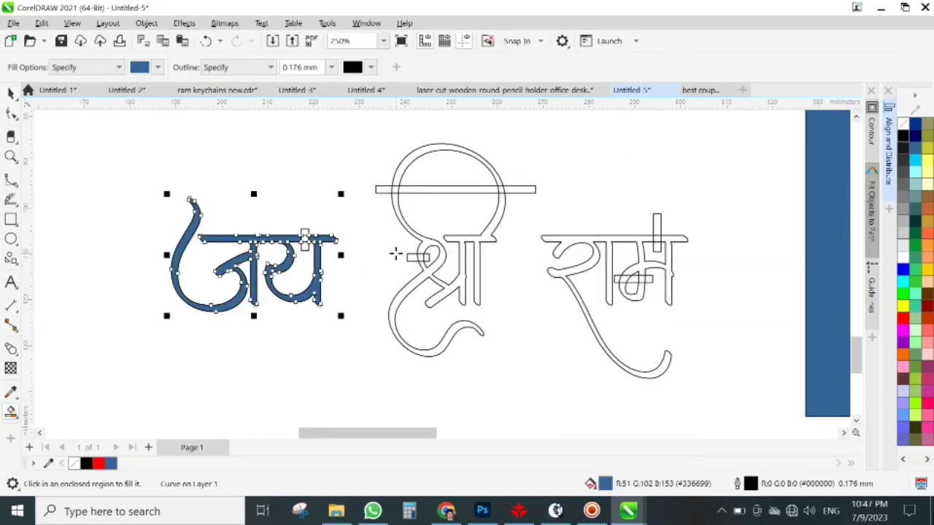
click(422, 248)
click(486, 161)
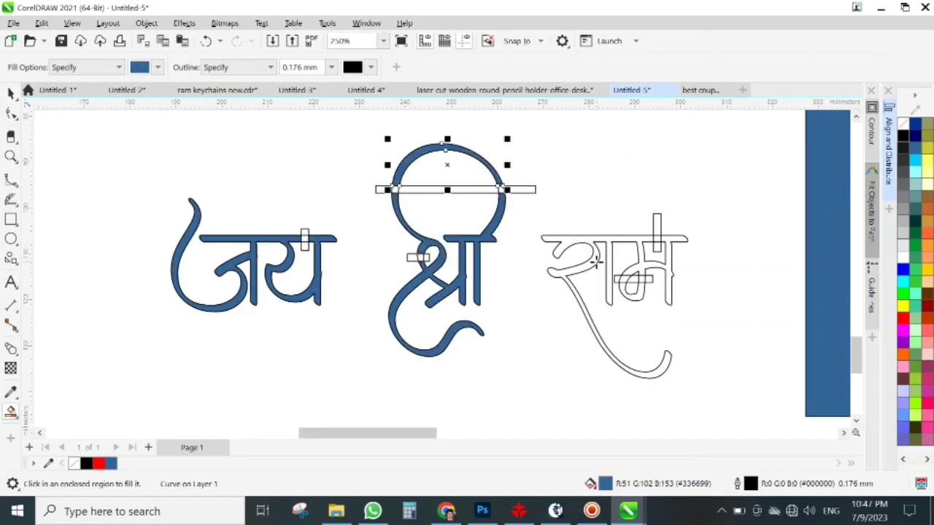
click(595, 261)
click(640, 289)
Step: Move the bridge rectangles off the blue lettering into the empty area around it
click(10, 93)
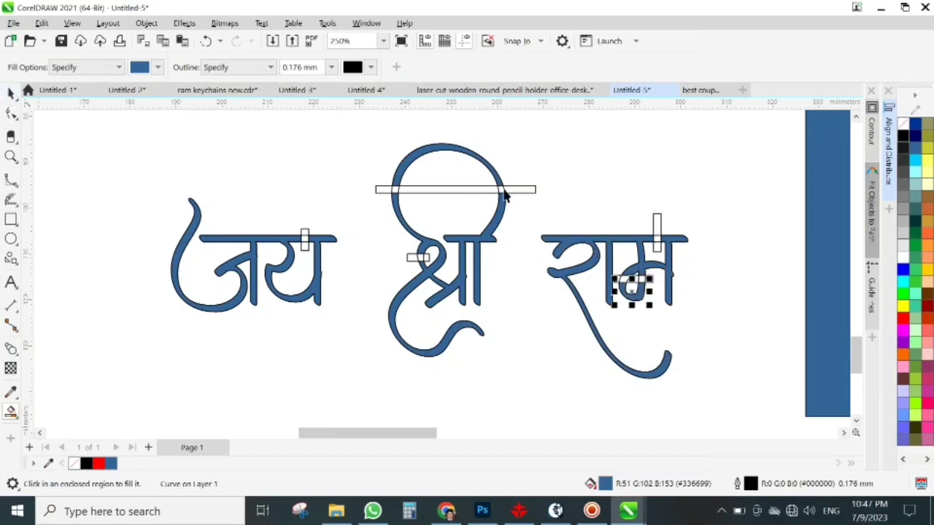
drag(503, 190, 703, 181)
scroll(550, 166, down, 3)
drag(550, 165, 538, 316)
scroll(554, 187, up, 1)
drag(557, 181, 491, 324)
scroll(547, 201, up, 1)
drag(553, 216, 624, 396)
drag(257, 193, 197, 360)
drag(107, 158, 219, 366)
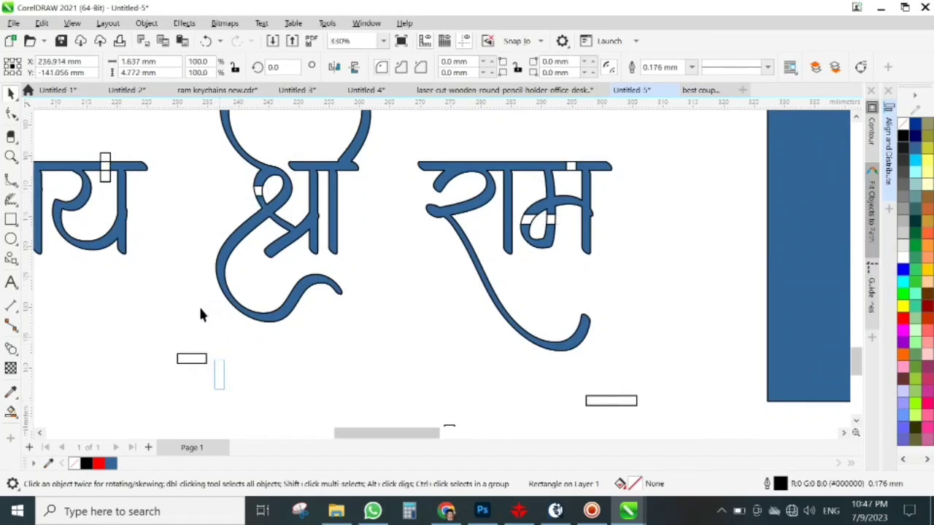
drag(106, 169, 104, 336)
scroll(318, 223, down, 2)
Step: Move the original unbridged outline below the blue lettering and shift two leftover bridge rectangles clear of it
drag(318, 223, 316, 336)
scroll(319, 334, down, 1)
scroll(319, 292, up, 2)
scroll(234, 270, down, 2)
scroll(195, 181, up, 2)
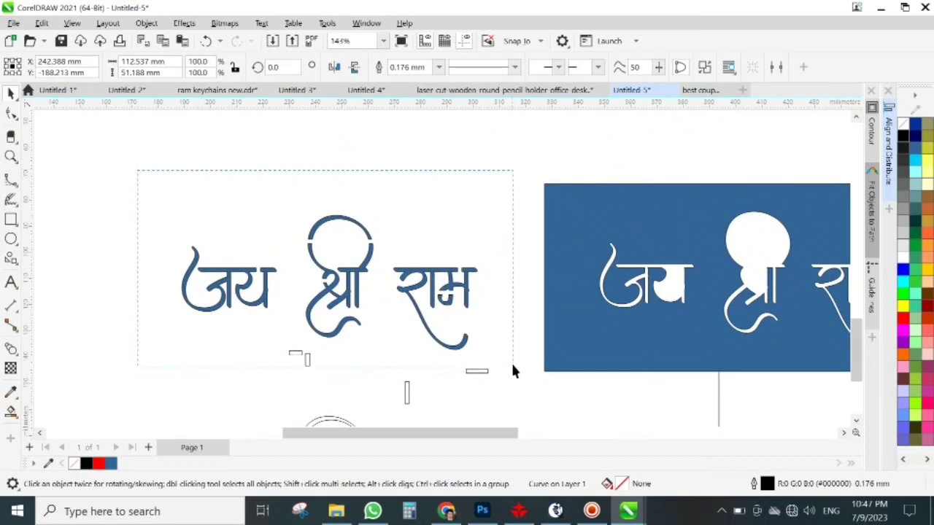
click(263, 350)
drag(305, 356, 221, 403)
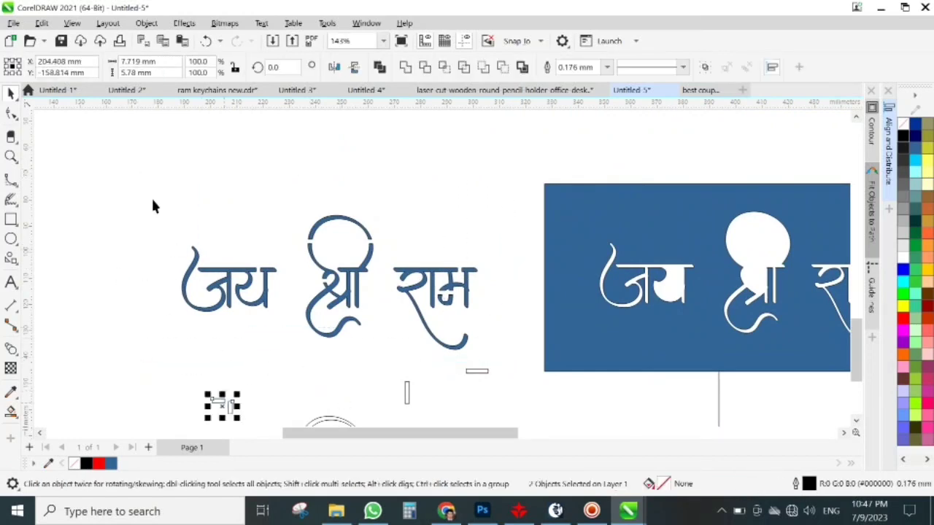
Step: Remove the fill from all pieces of the bridged जय श्री राम lettering and give them a black outline
drag(136, 181, 505, 364)
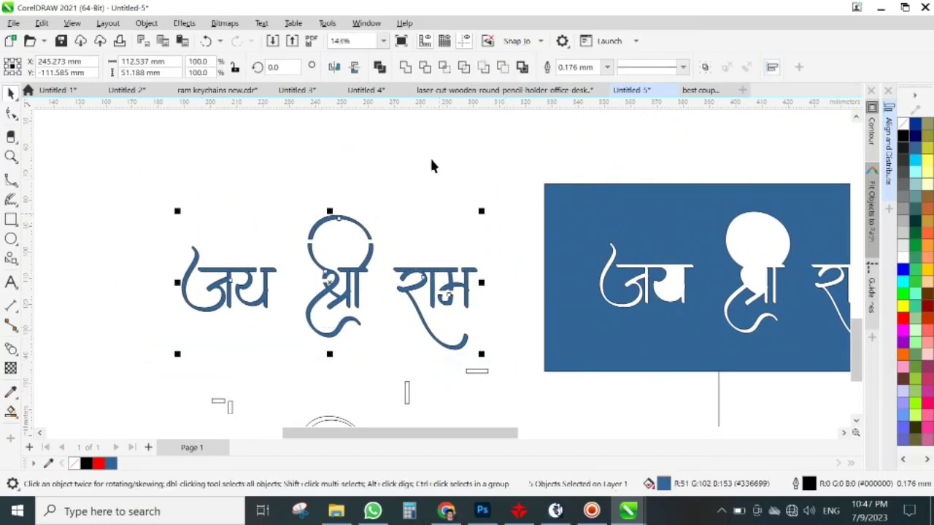
click(904, 124)
right_click(903, 137)
click(898, 146)
Step: Move the unbridged blue stencil out of the way and place the bridged outline inside the empty frame
scroll(384, 228, down, 4)
drag(373, 236, 595, 378)
drag(504, 248, 418, 208)
click(605, 378)
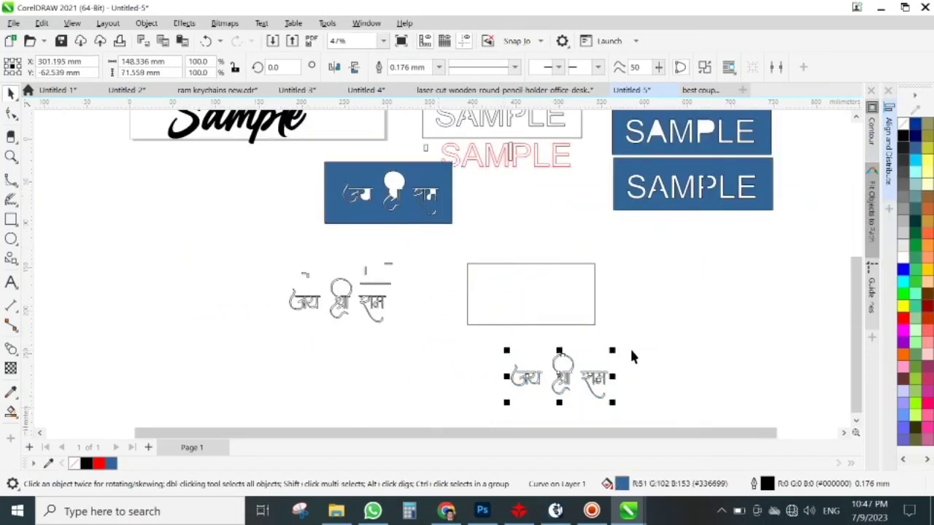
drag(563, 379, 530, 298)
click(616, 289)
scroll(615, 296, up, 3)
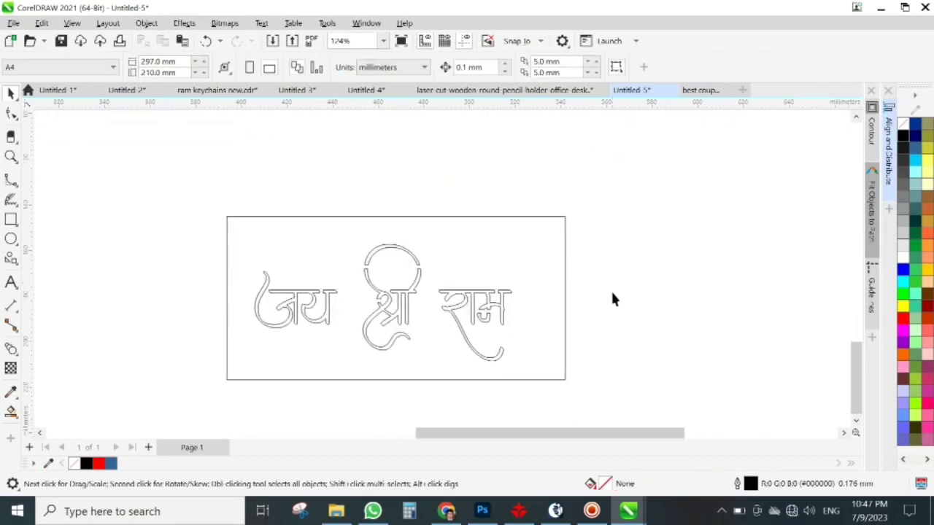
Step: Fill the area between the frame and the bridged lettering with blue and move this stencil beside the framed outline
click(11, 413)
click(328, 358)
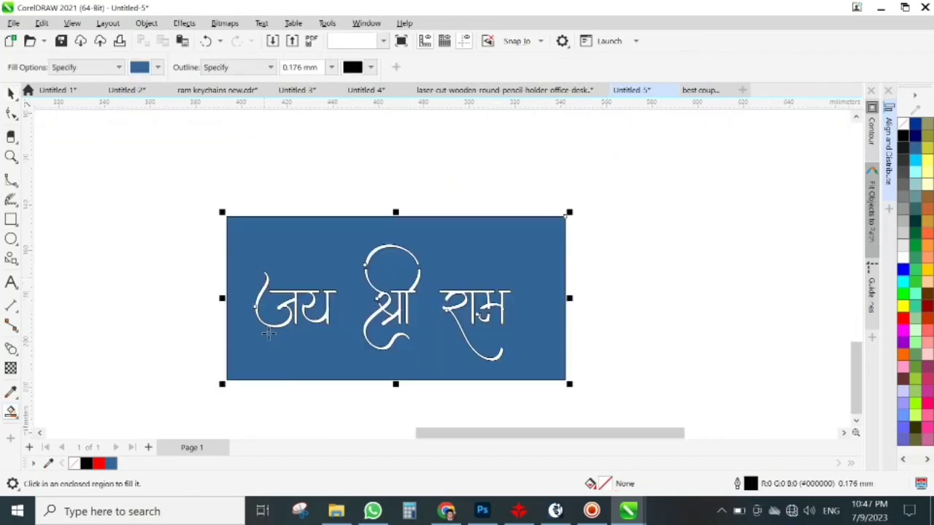
click(11, 93)
scroll(211, 221, down, 4)
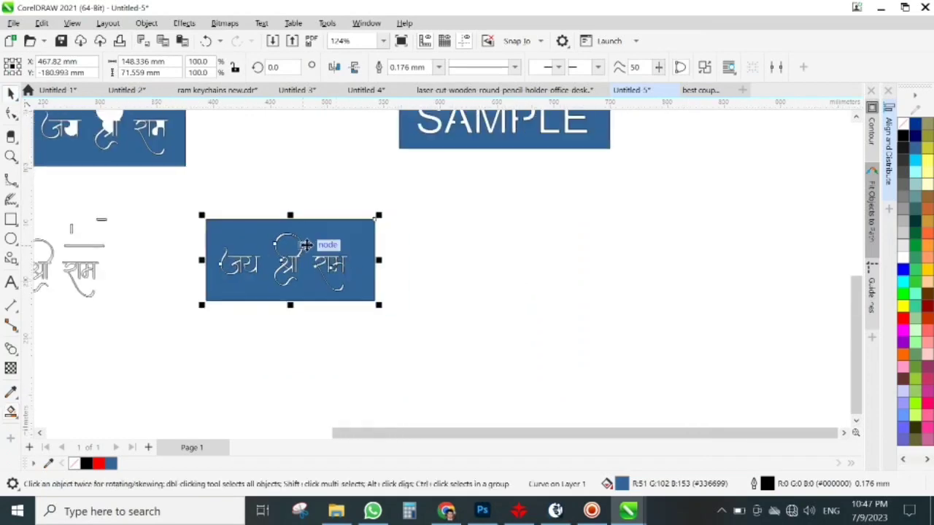
drag(312, 246, 496, 252)
click(676, 319)
scroll(407, 328, down, 1)
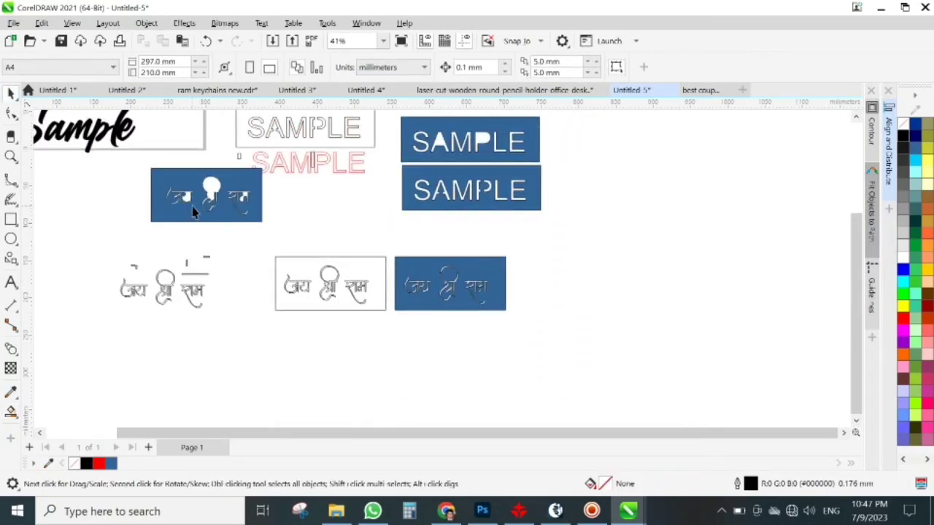
Step: Move the unbridged blue stencil directly beneath the bridged one, edges flush, for comparison
drag(192, 207, 441, 353)
key(Escape)
scroll(510, 355, up, 2)
scroll(535, 269, up, 1)
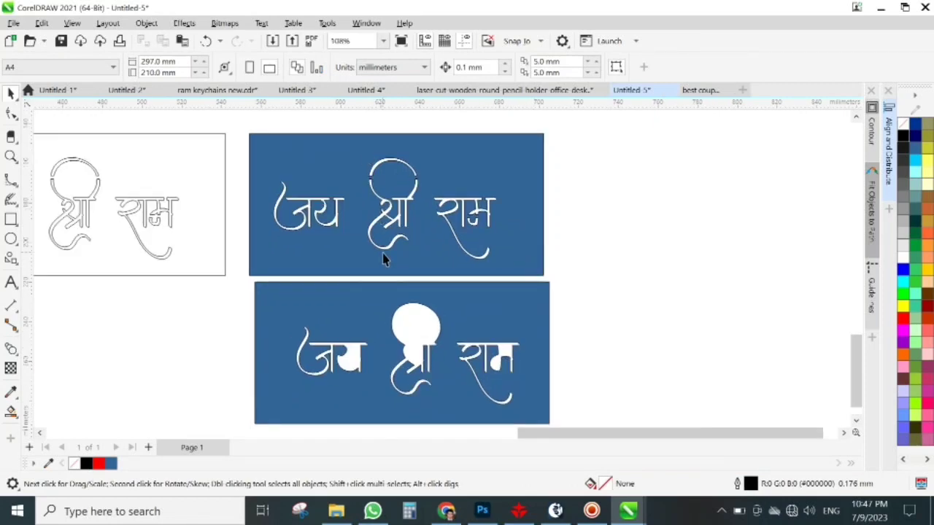
drag(392, 302, 386, 296)
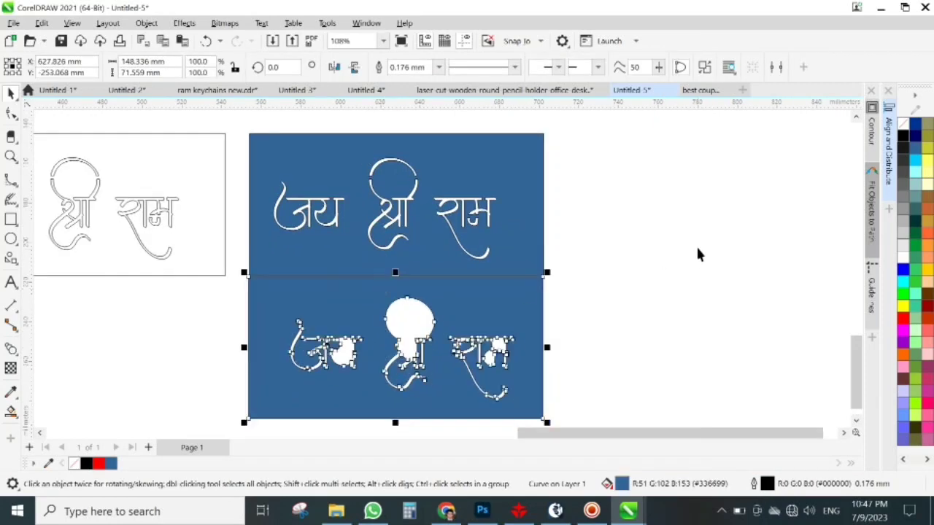
click(585, 197)
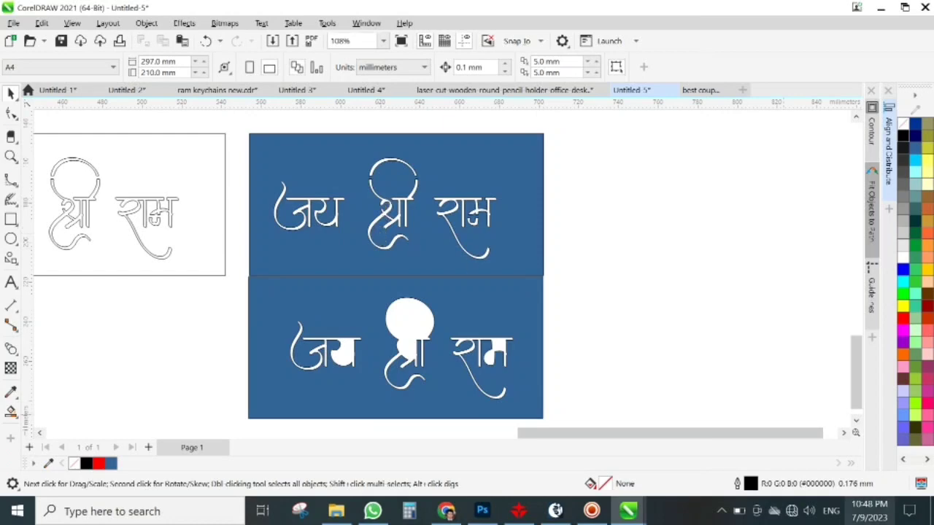
Step: Switch to Chrome and browse the key hanger image results for examples of cut-out lettering
click(790, 511)
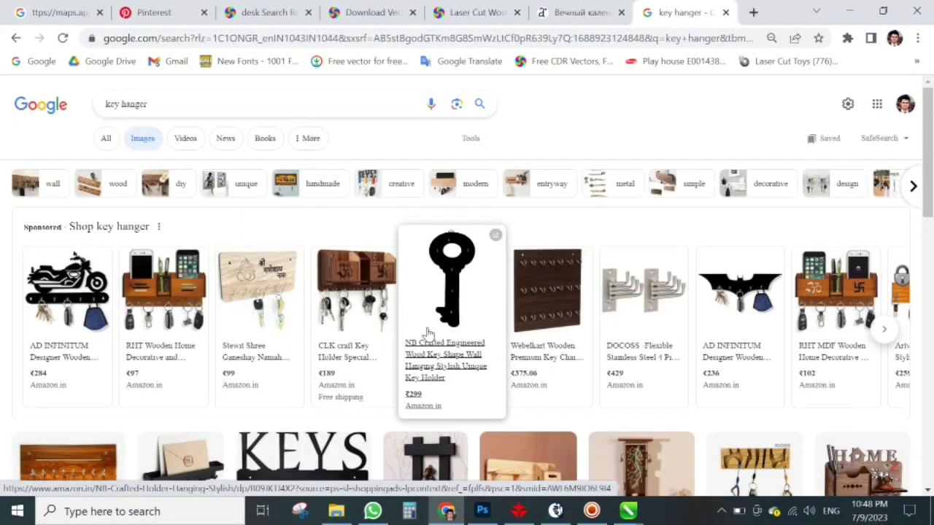
scroll(405, 352, down, 3)
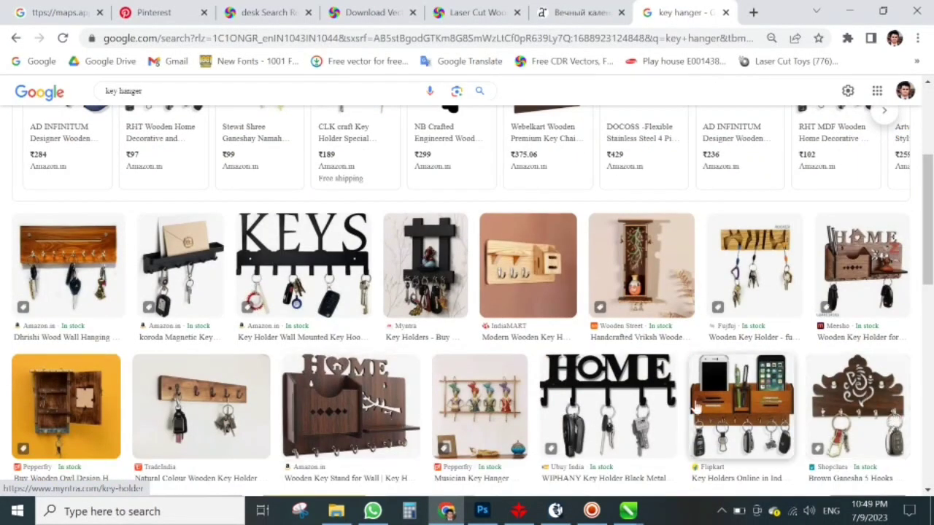
scroll(391, 425, down, 4)
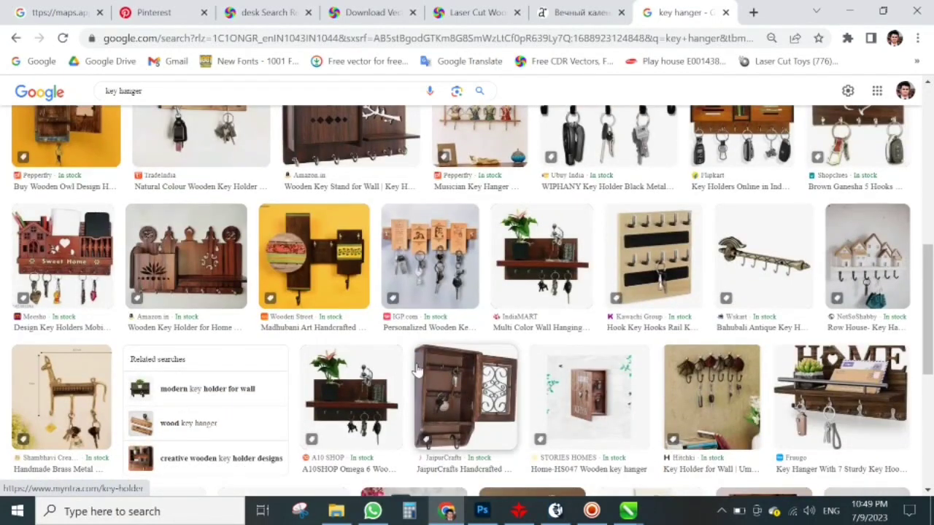
scroll(409, 370, down, 2)
scroll(418, 370, up, 8)
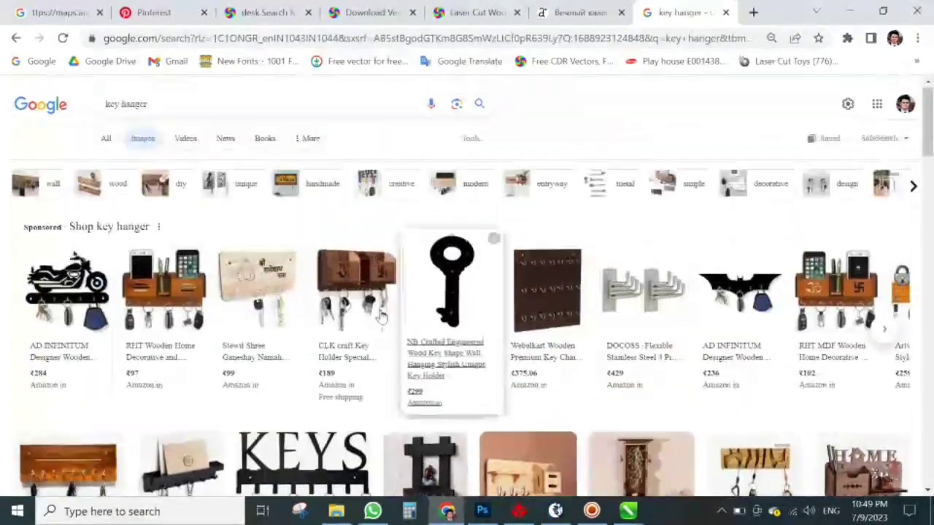
Step: Open the Shree Ganeshay Namah key holder listing, examine its enlarged photo, and return to the stencils in CorelDRAW
click(354, 297)
click(597, 12)
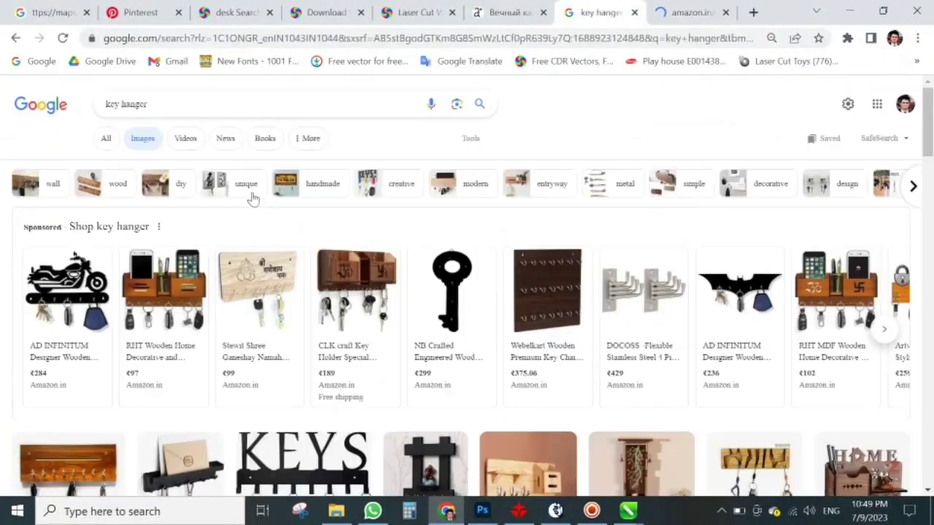
click(248, 255)
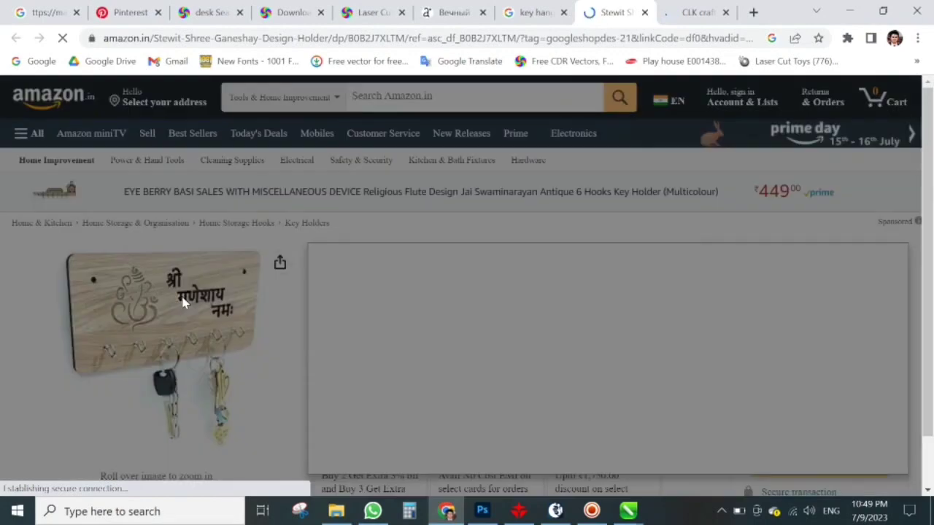
click(184, 303)
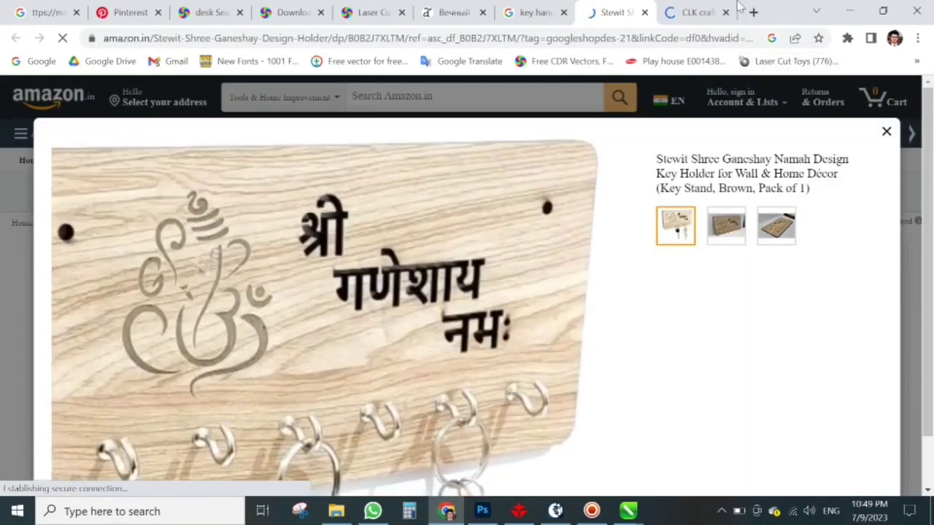
click(851, 12)
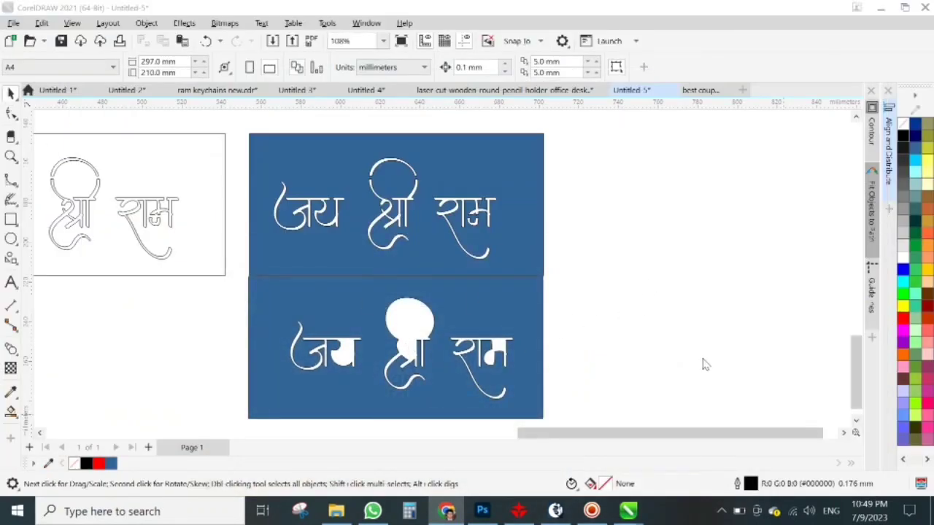
scroll(582, 344, down, 4)
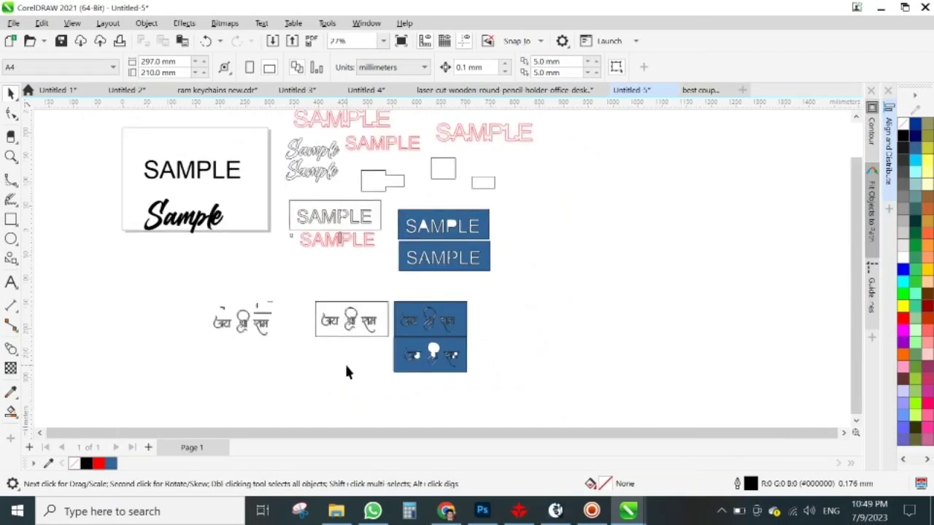